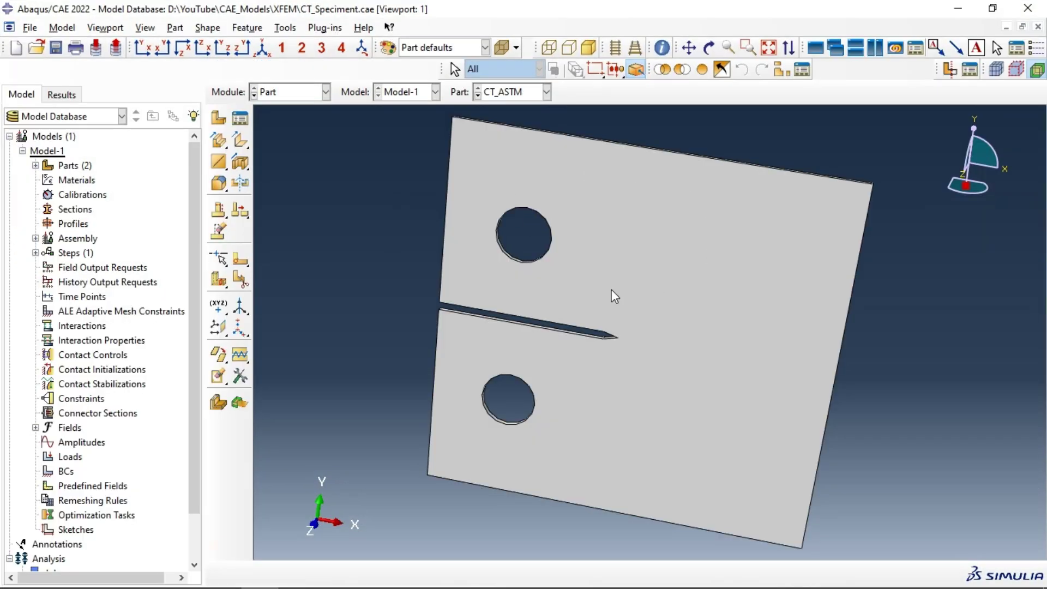
# Display the XFEM_Crack part in the viewport for inspection and return to the CT_ASTM part
pyautogui.scroll(-2, 552, 253)
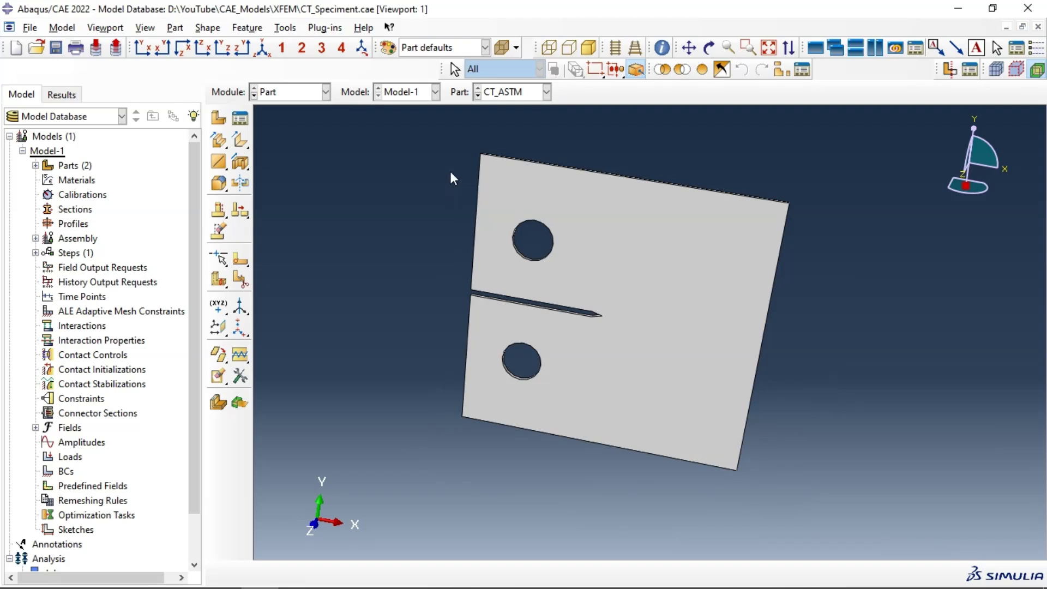
pyautogui.click(501, 96)
pyautogui.click(506, 123)
pyautogui.click(500, 91)
pyautogui.click(501, 110)
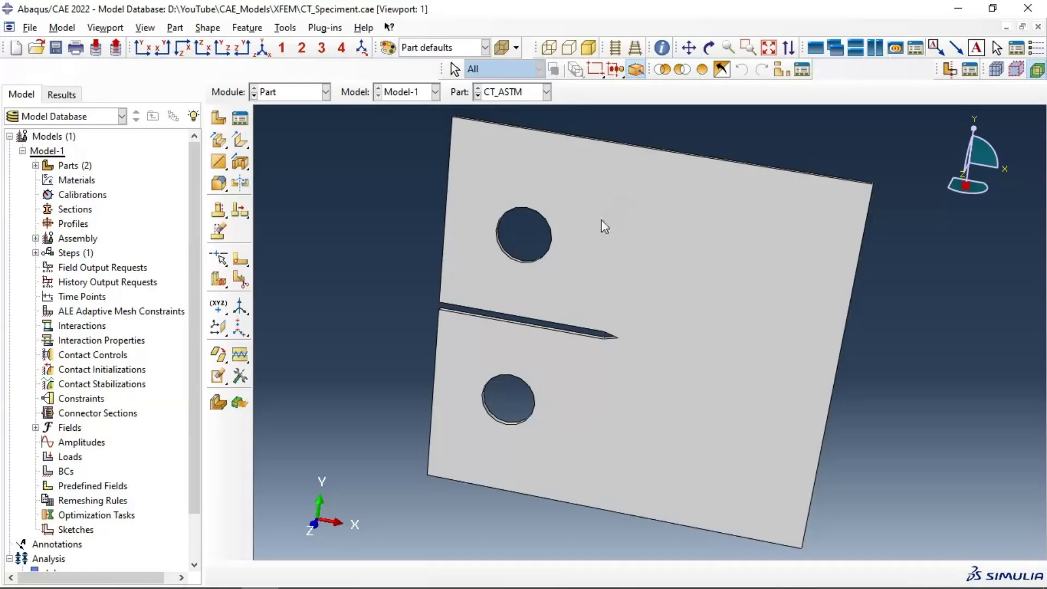
pyautogui.click(515, 96)
pyautogui.click(519, 124)
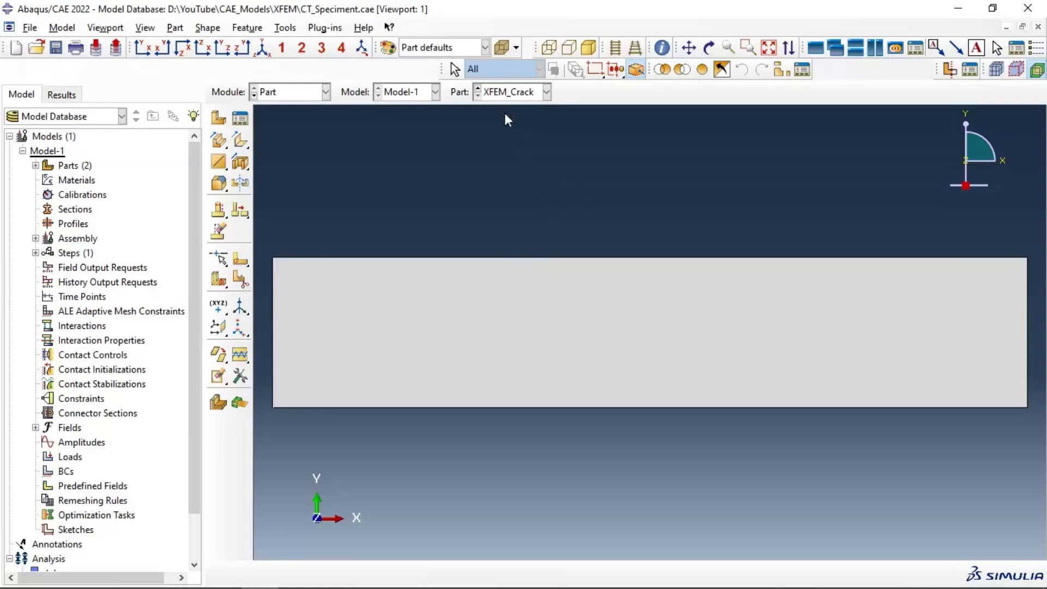
pyautogui.click(527, 94)
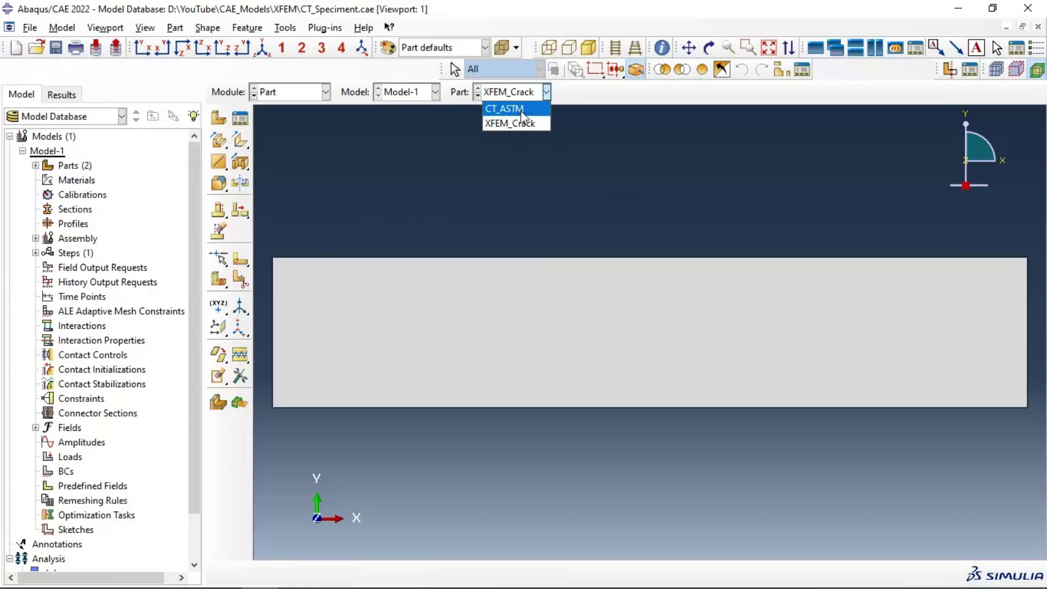
pyautogui.click(519, 107)
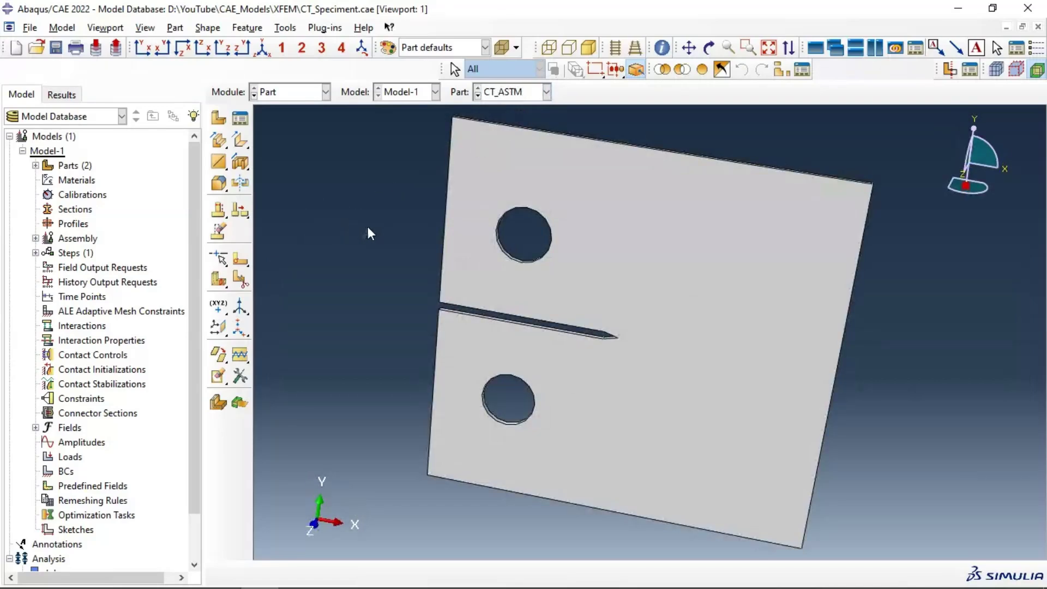
# Review the dimensioned section sketch of the CT_ASTM part's solid extrusion and close the feature editor
pyautogui.click(221, 210)
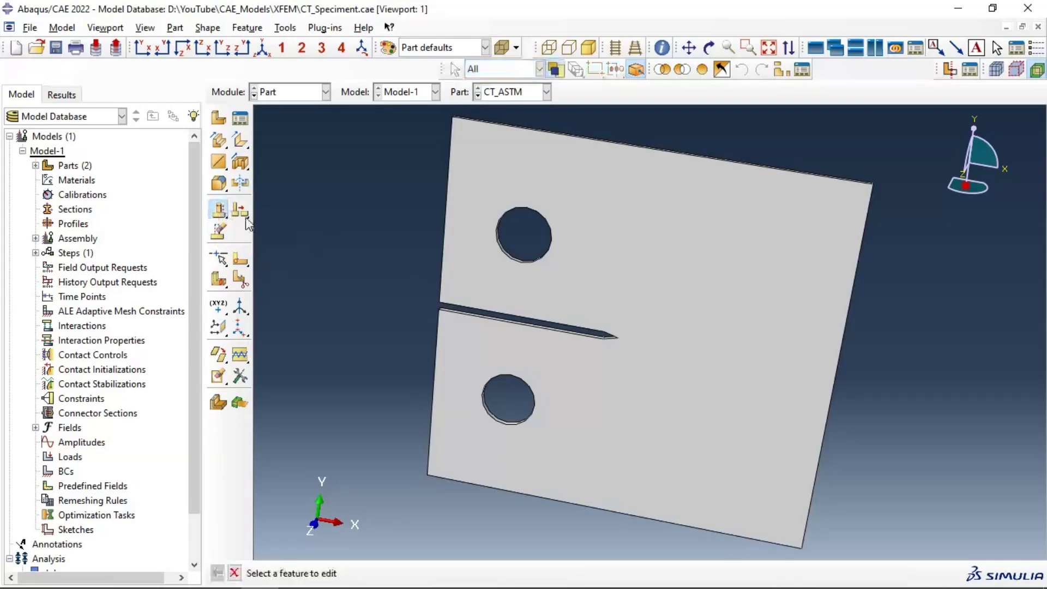
pyautogui.click(531, 186)
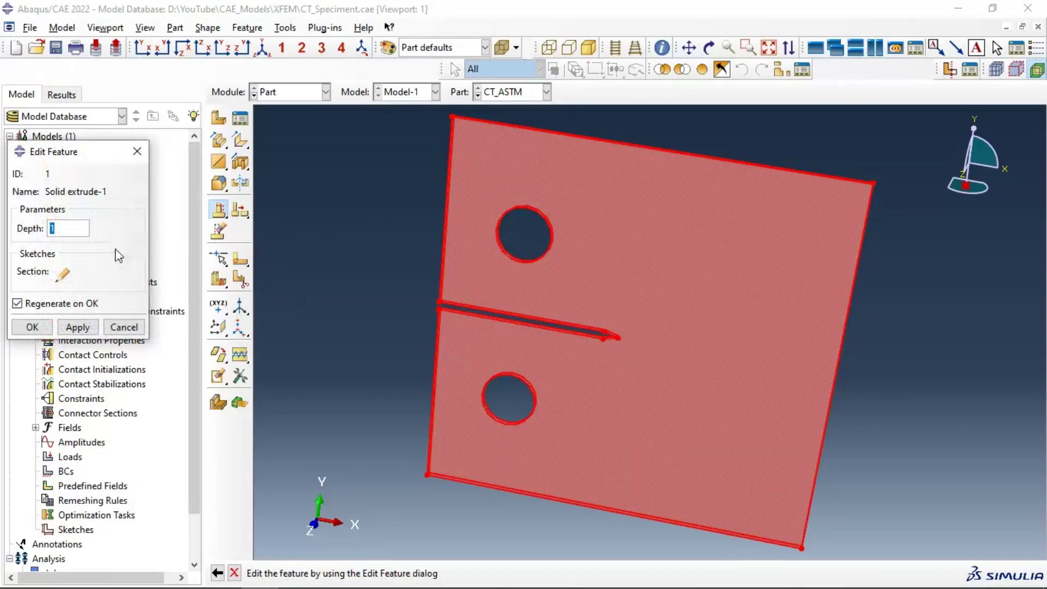
pyautogui.click(63, 273)
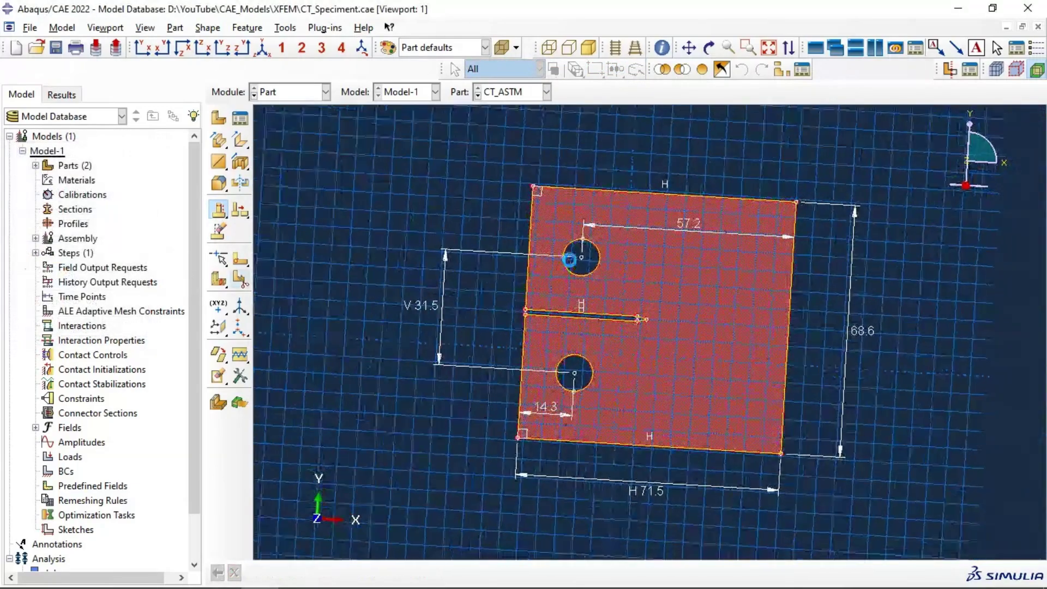
pyautogui.scroll(-1, 604, 260)
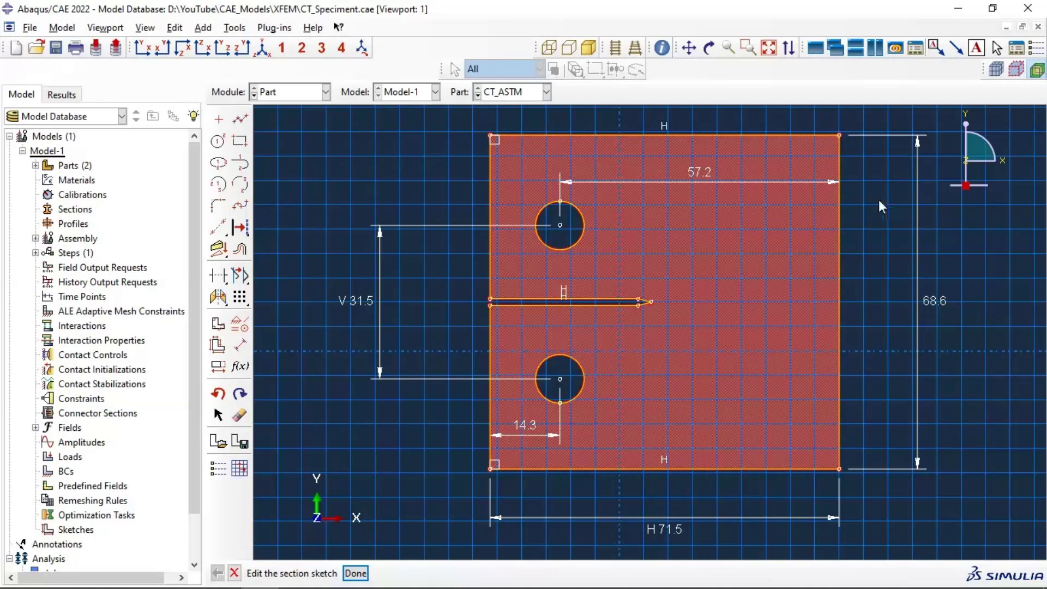
pyautogui.scroll(-1, 713, 222)
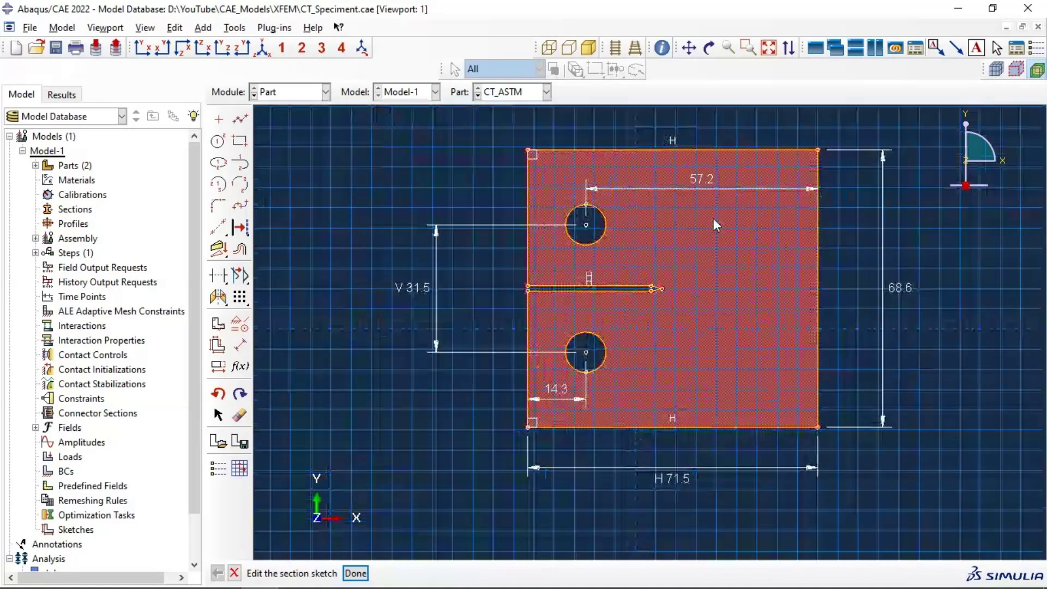
pyautogui.scroll(1, 846, 119)
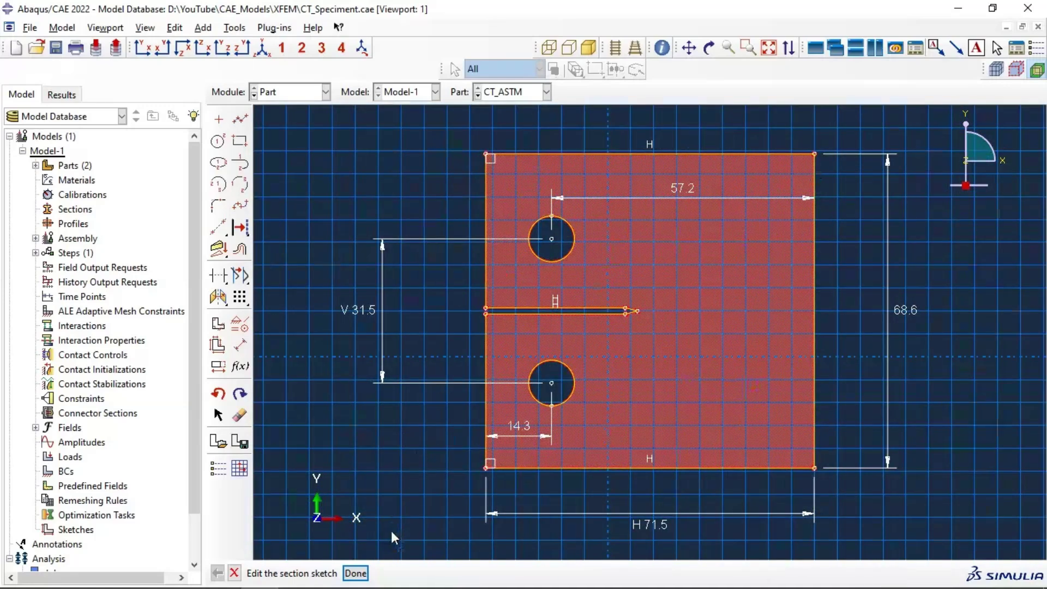
pyautogui.click(355, 573)
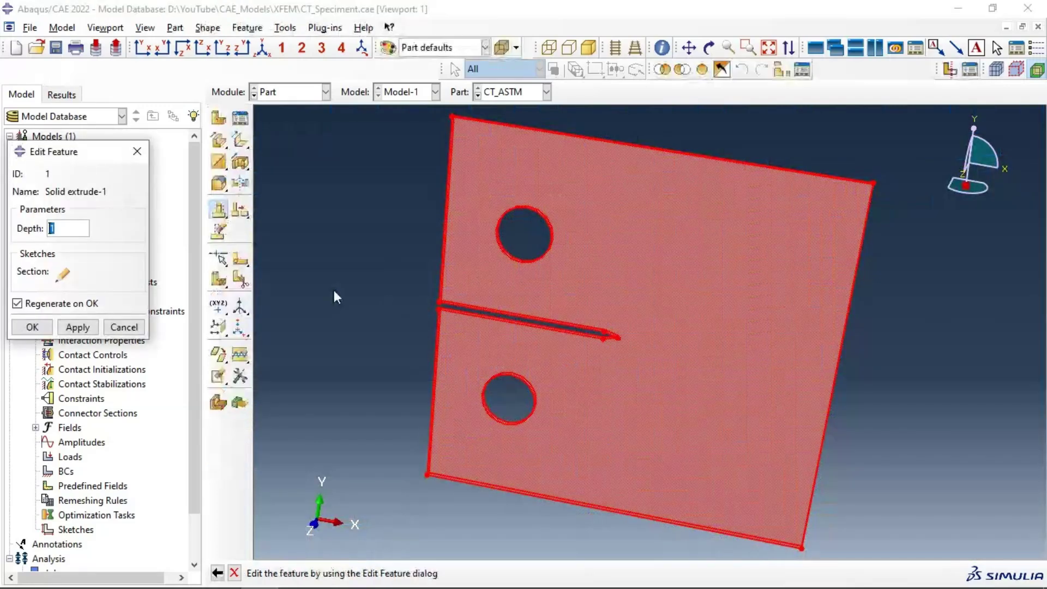
pyautogui.click(33, 327)
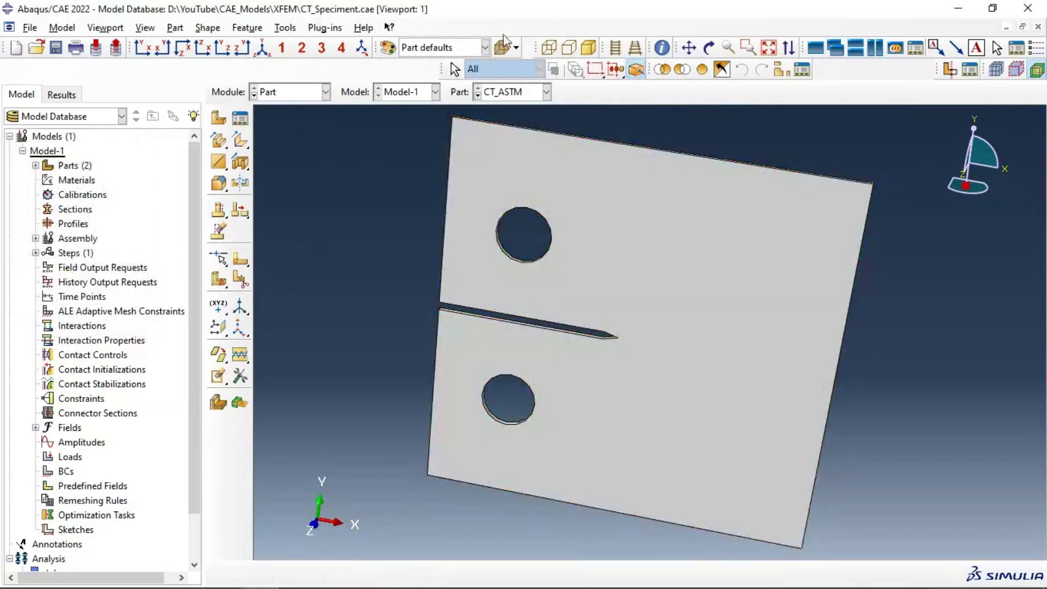
# Display the XFEM_Crack part, review the section sketch of its planar shell, and close the feature editor
pyautogui.click(513, 102)
pyautogui.click(509, 121)
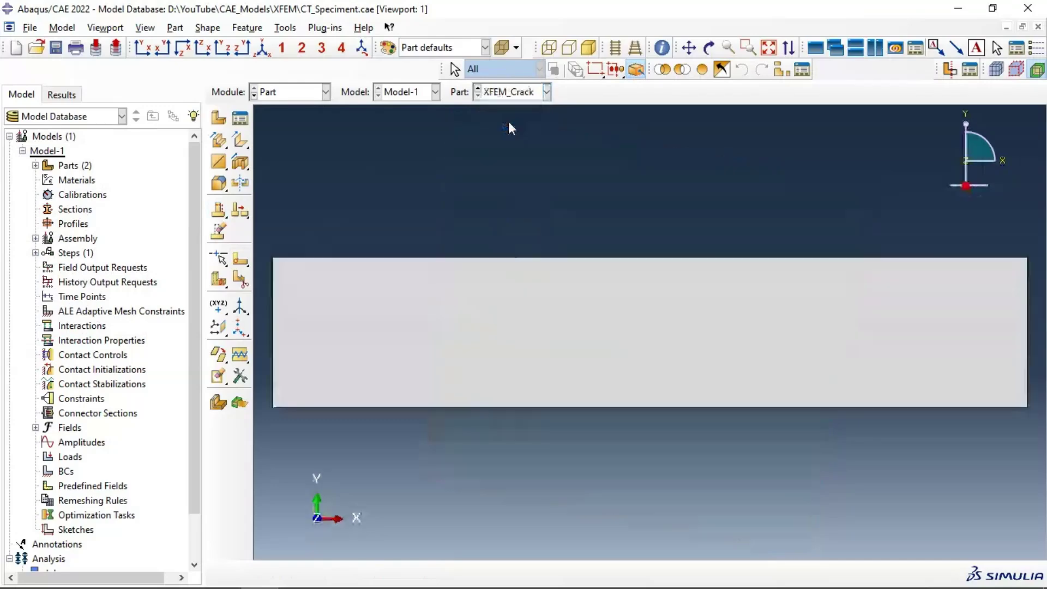
pyautogui.click(220, 214)
pyautogui.click(356, 281)
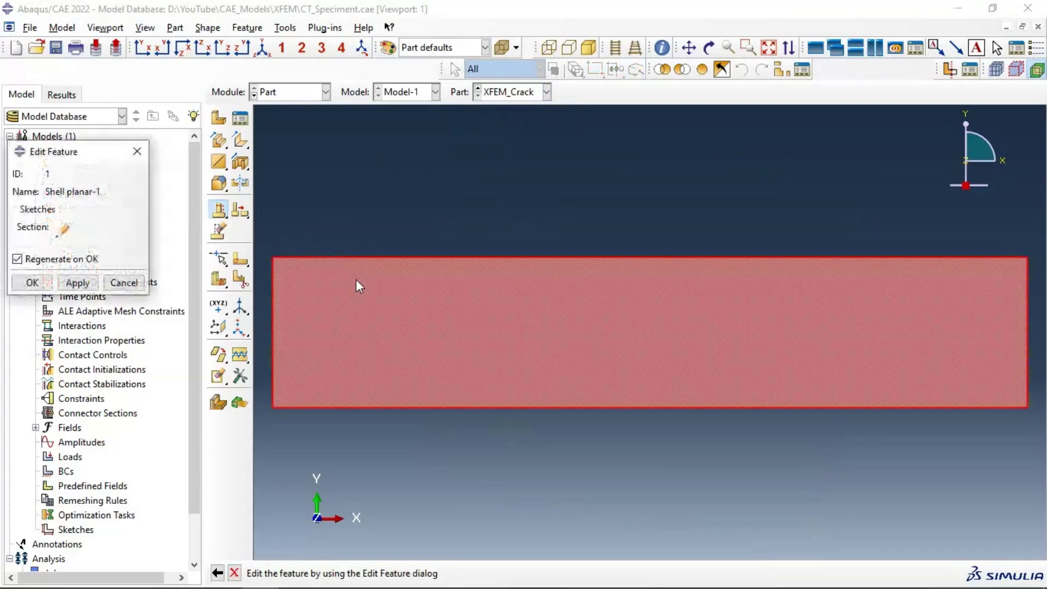
pyautogui.click(64, 228)
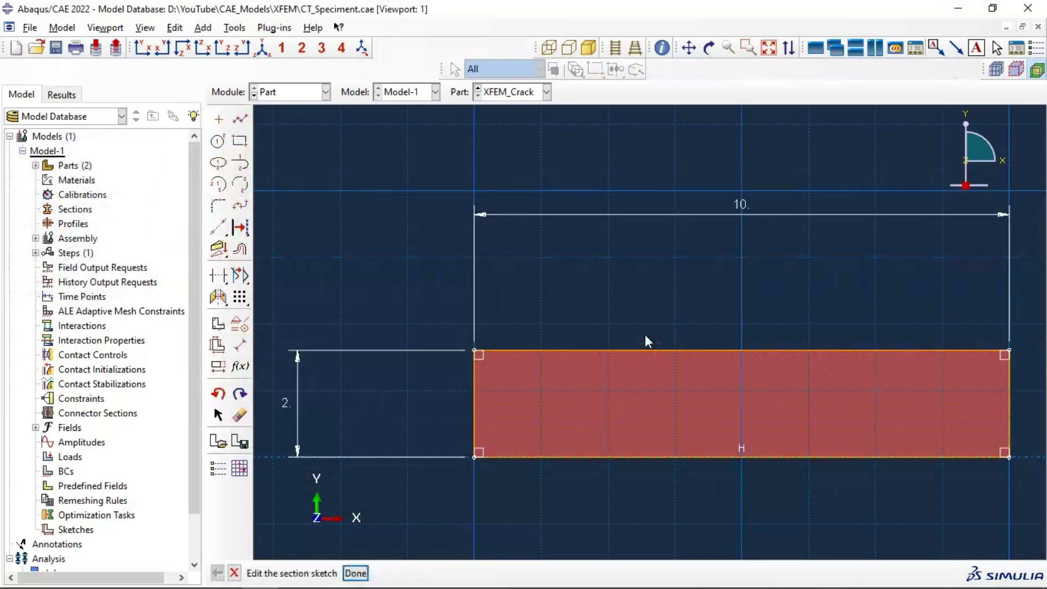
pyautogui.scroll(-2, 637, 292)
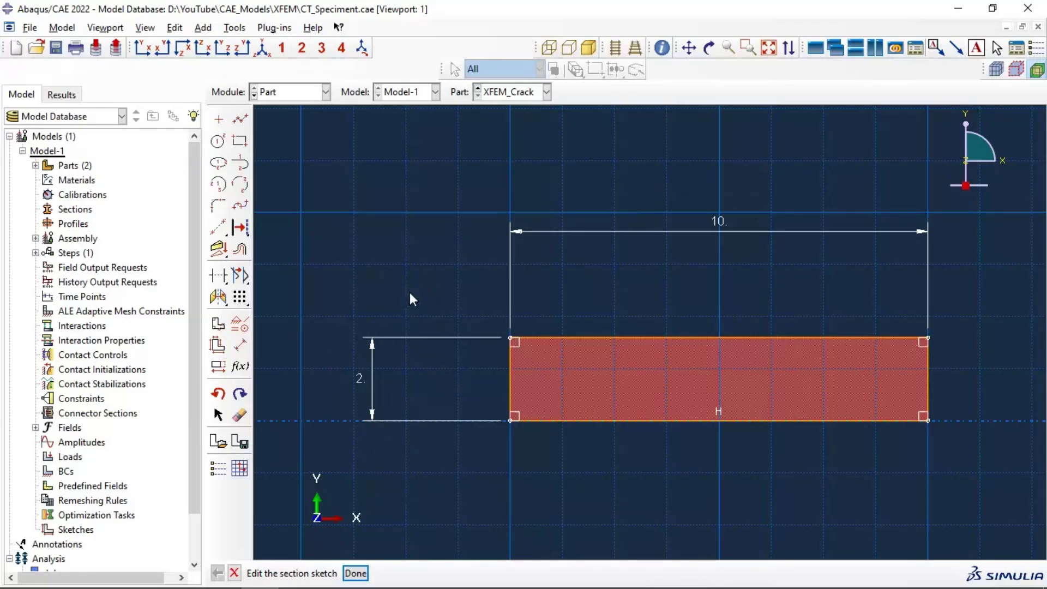
pyautogui.click(356, 573)
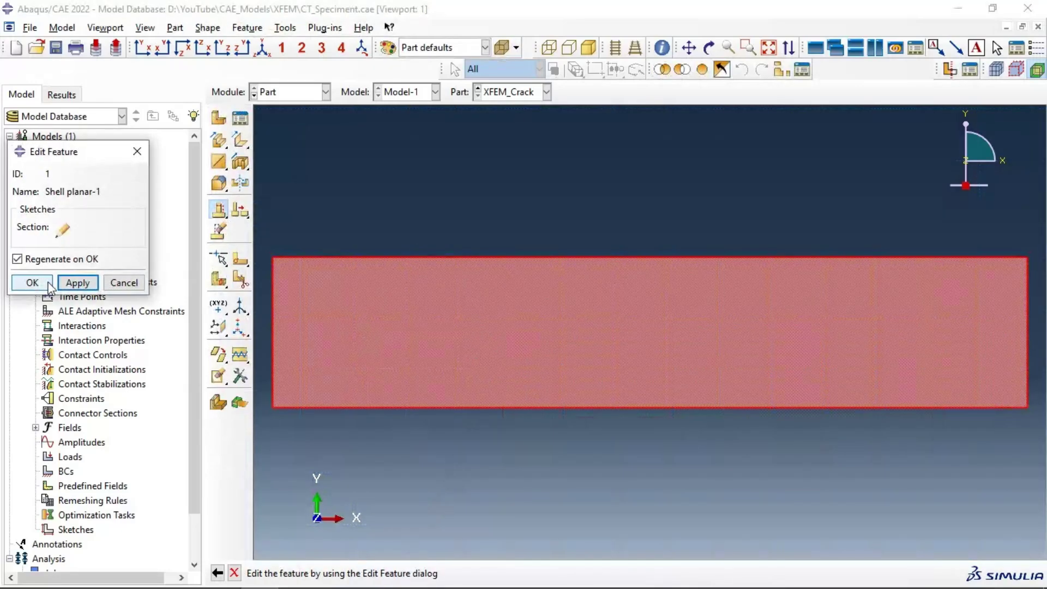
pyautogui.click(63, 284)
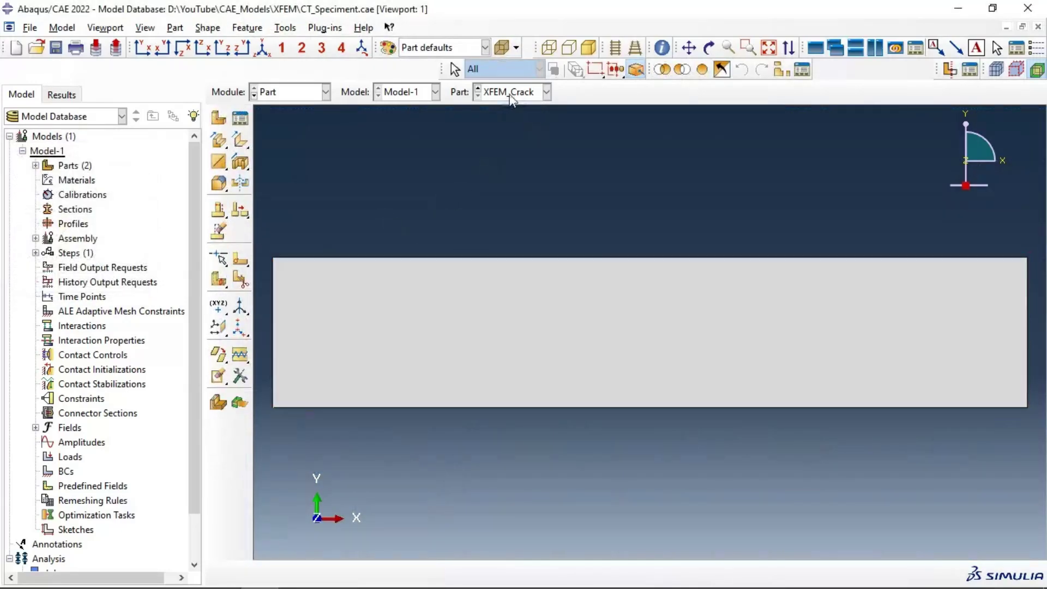
# Switch to the Property module and start a new material named Alu
pyautogui.click(287, 93)
pyautogui.click(289, 124)
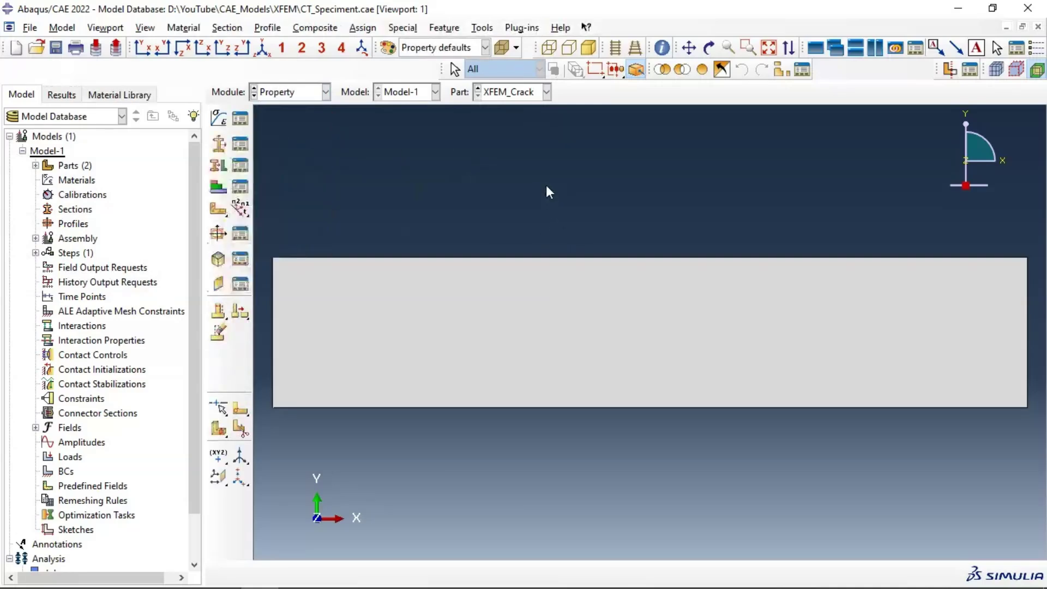
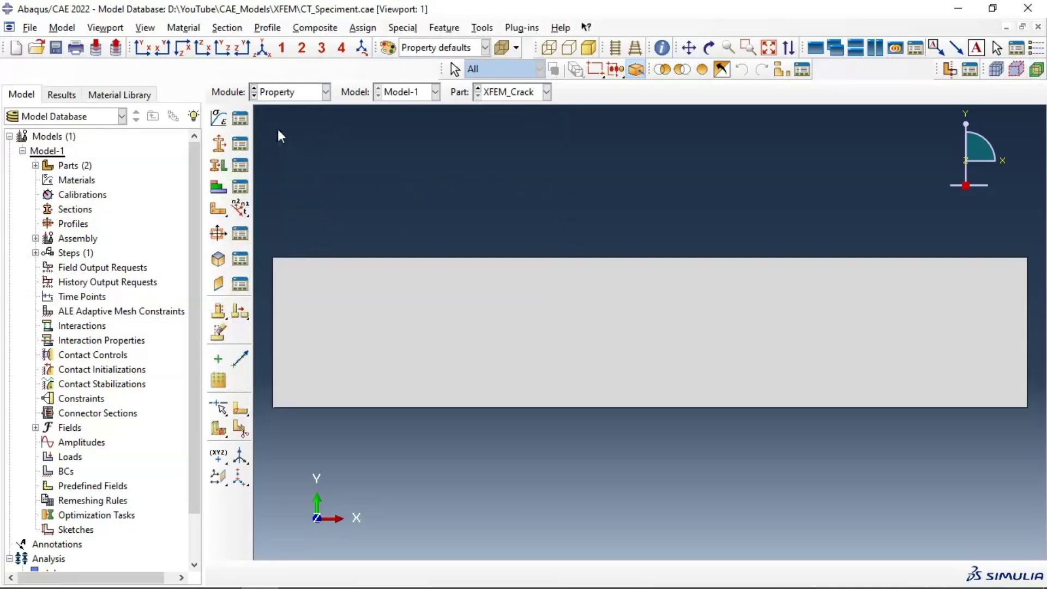
pyautogui.click(220, 118)
pyautogui.moveTo(247, 22); pyautogui.dragTo(264, 69)
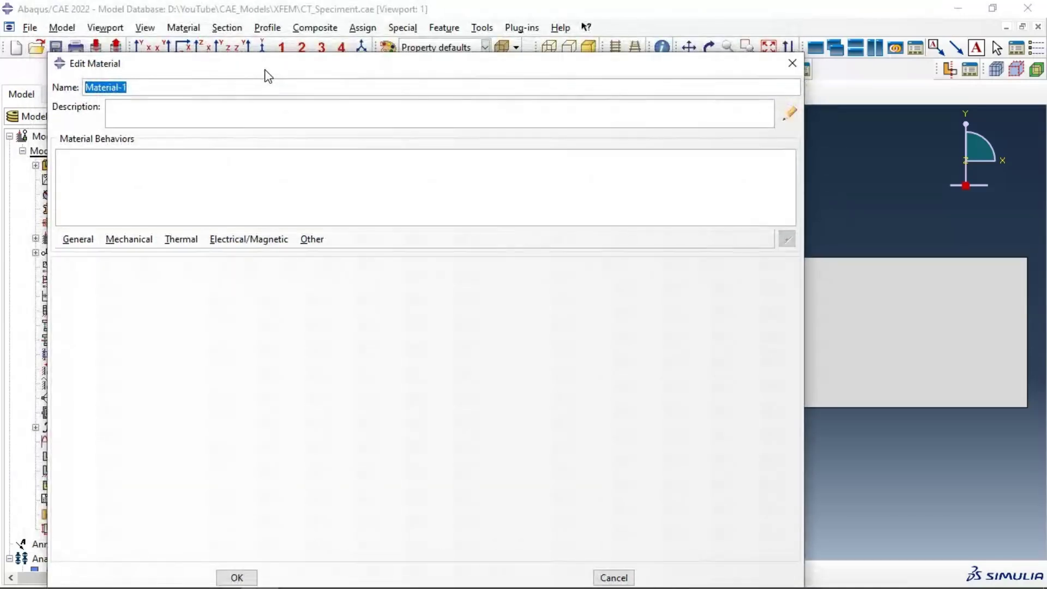
pyautogui.write('A')
# Add isotropic elastic behavior to the Alu material with Young's modulus 72000 and Poisson's ratio 0.3
pyautogui.click(129, 239)
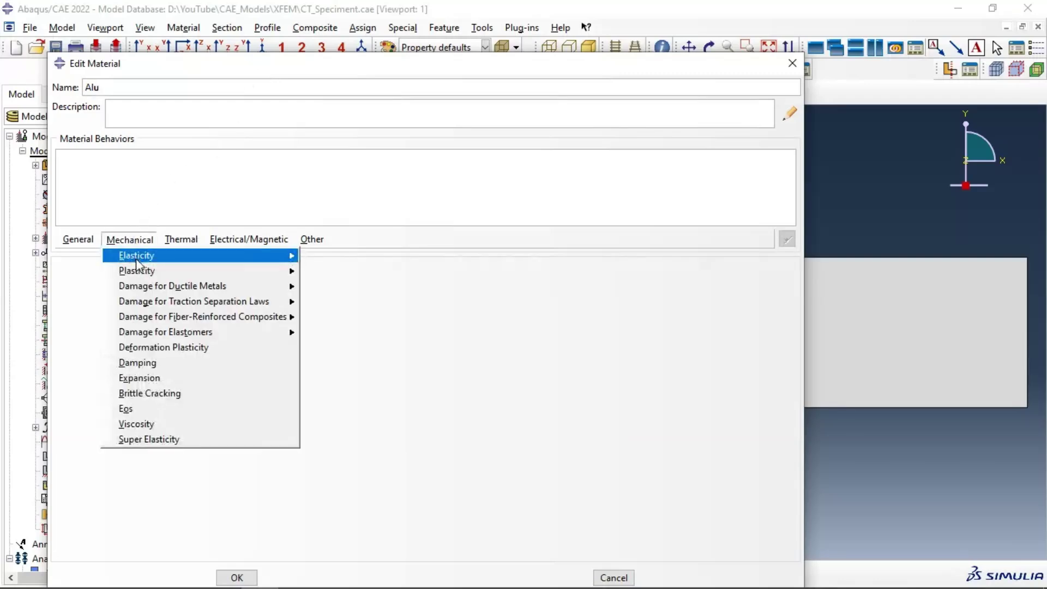
pyautogui.moveTo(135, 259)
pyautogui.click(321, 257)
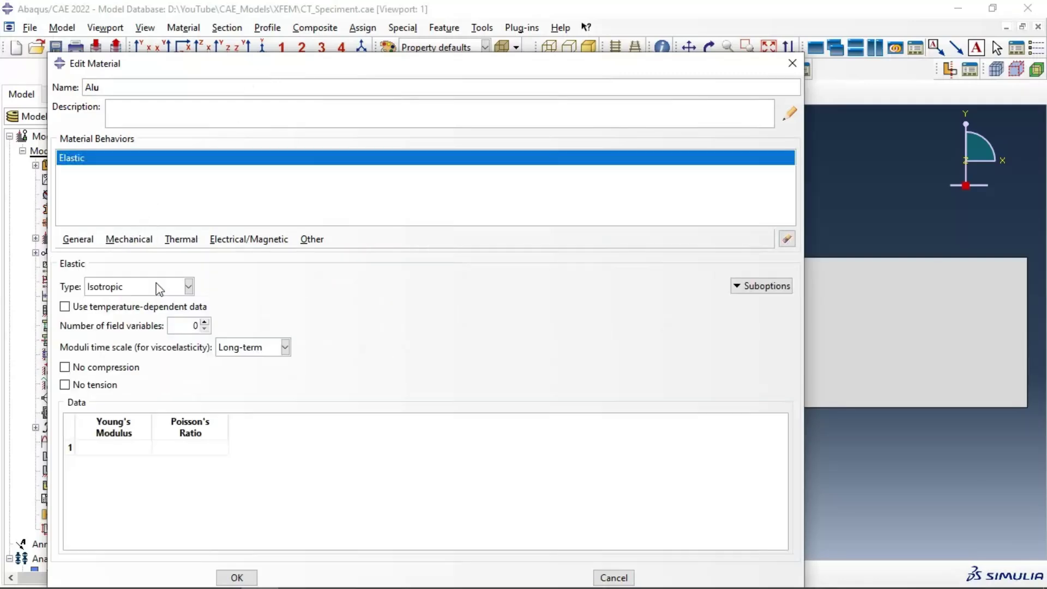
pyautogui.click(120, 448)
pyautogui.click(185, 448)
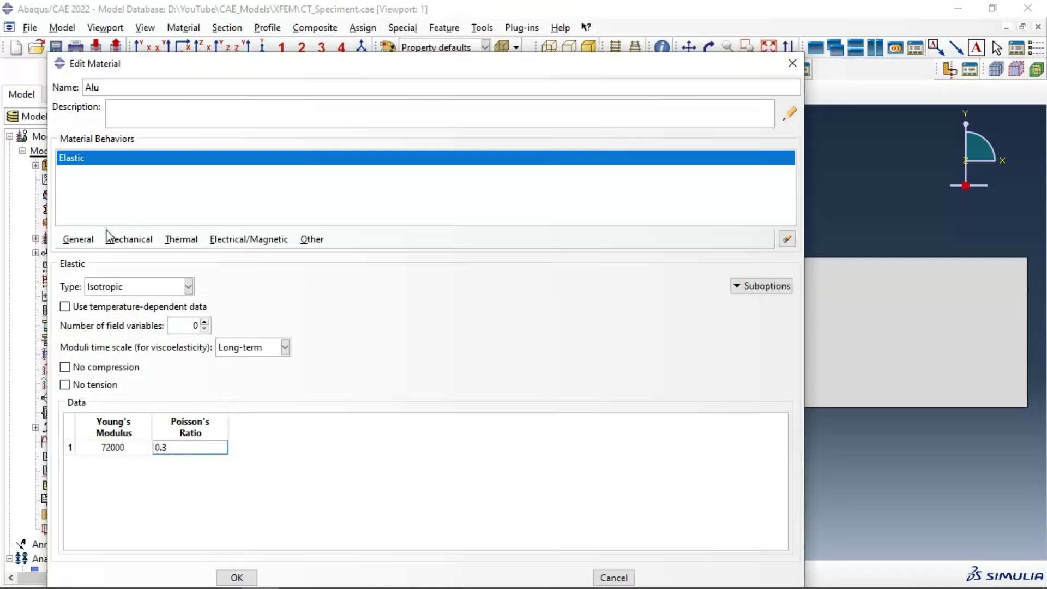
# Add Maxps Damage for traction separation laws to the Alu material with a max principal stress of 120
pyautogui.click(126, 241)
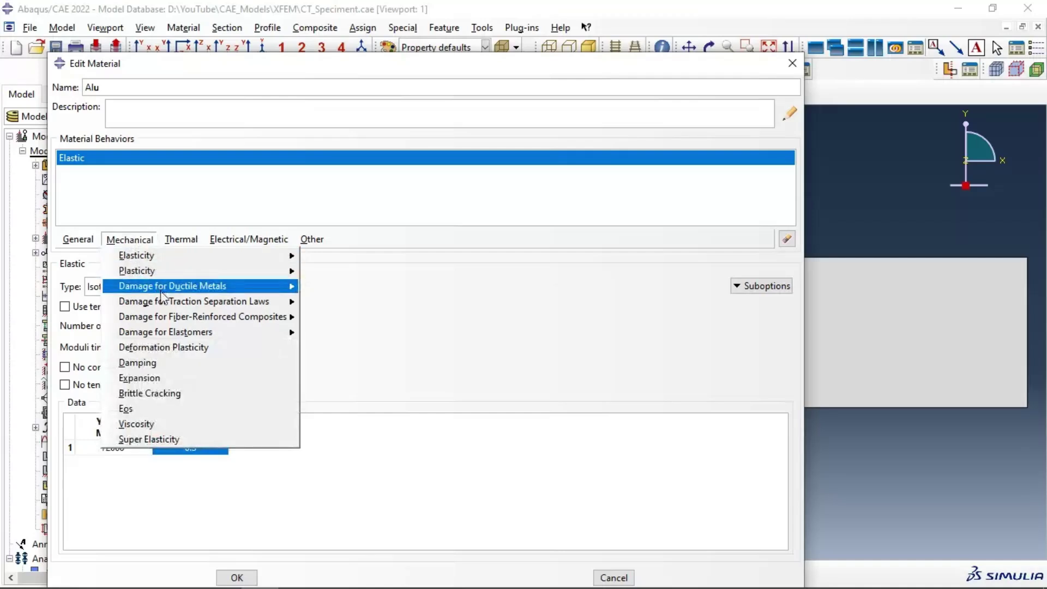
pyautogui.moveTo(171, 303)
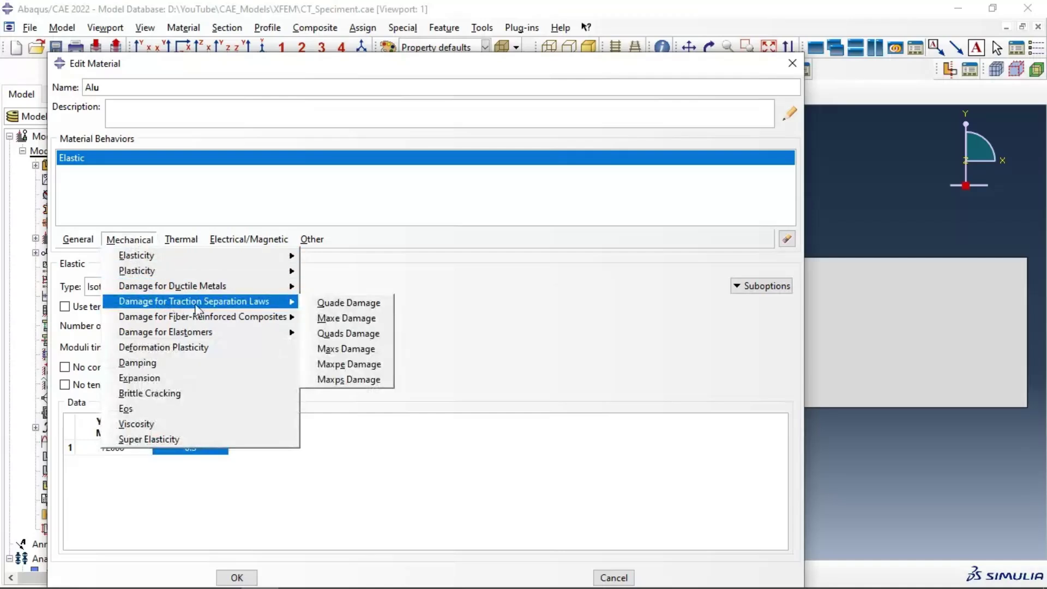
pyautogui.click(357, 384)
pyautogui.click(132, 413)
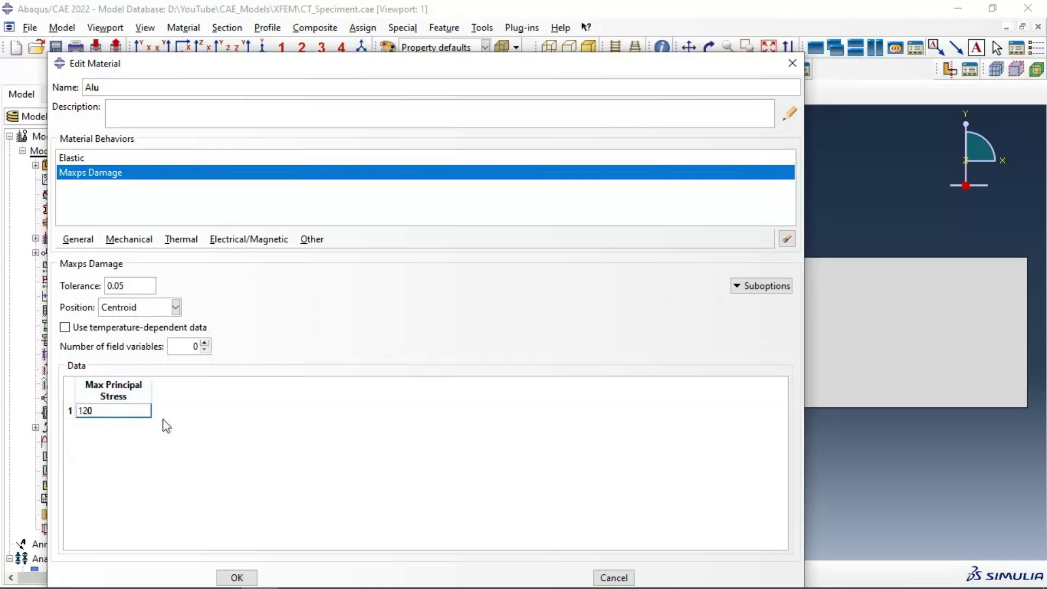
# Add displacement-type damage evolution with linear softening and a displacement at failure of 0.5 to Maxps Damage, and save the Alu material
pyautogui.click(786, 286)
pyautogui.click(777, 304)
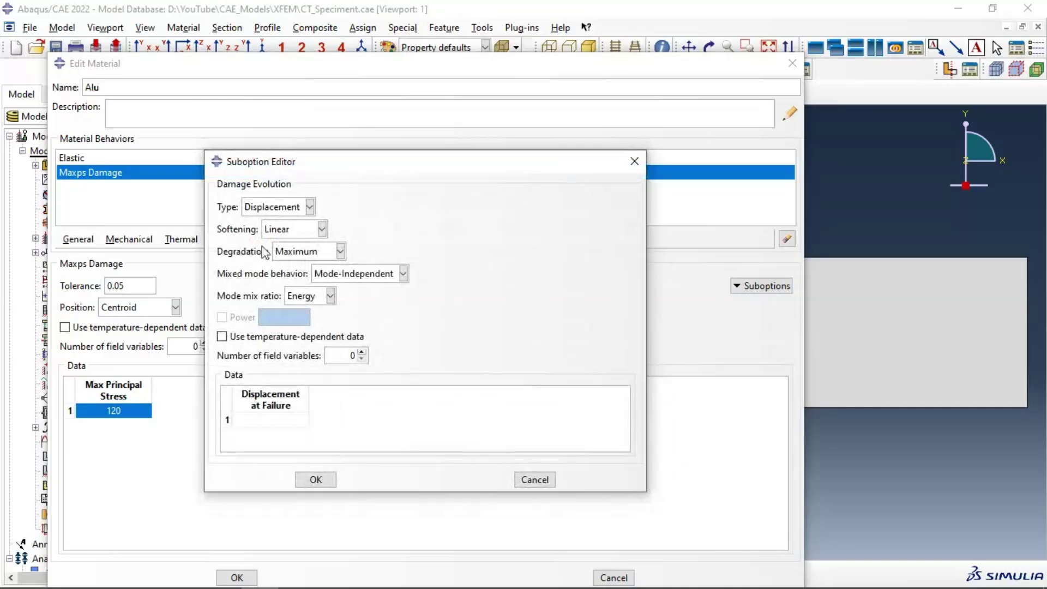
pyautogui.click(284, 205)
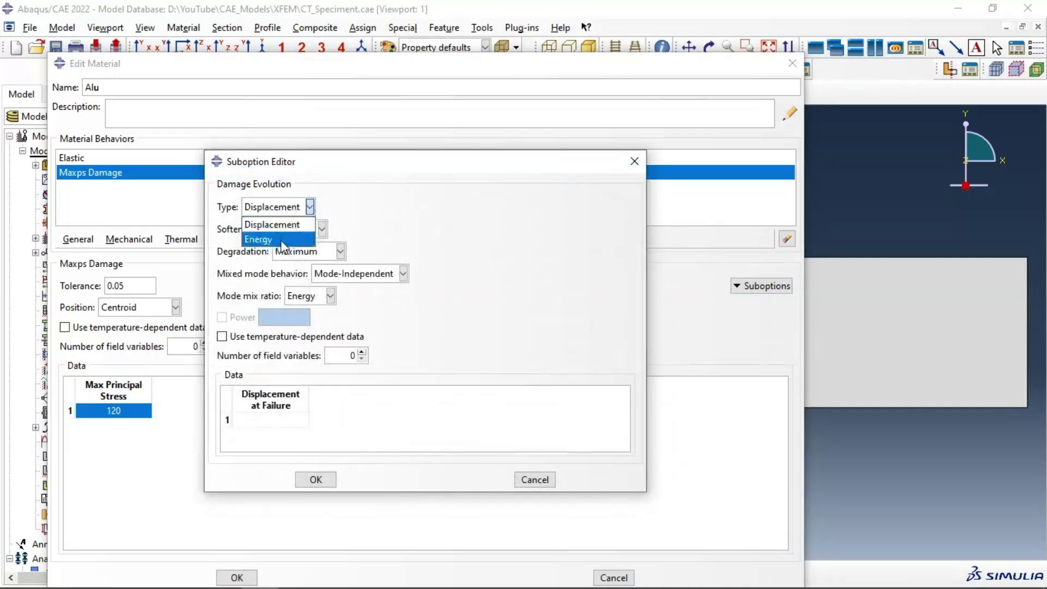
pyautogui.click(280, 240)
pyautogui.click(282, 208)
pyautogui.click(277, 222)
pyautogui.click(261, 418)
pyautogui.write('0.')
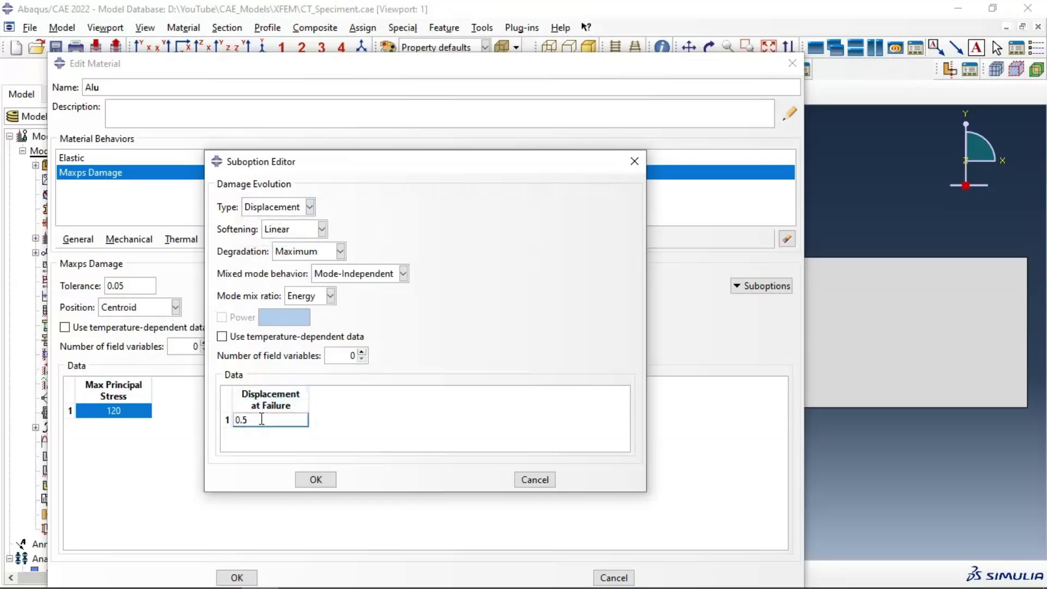
pyautogui.write('5')
pyautogui.click(312, 478)
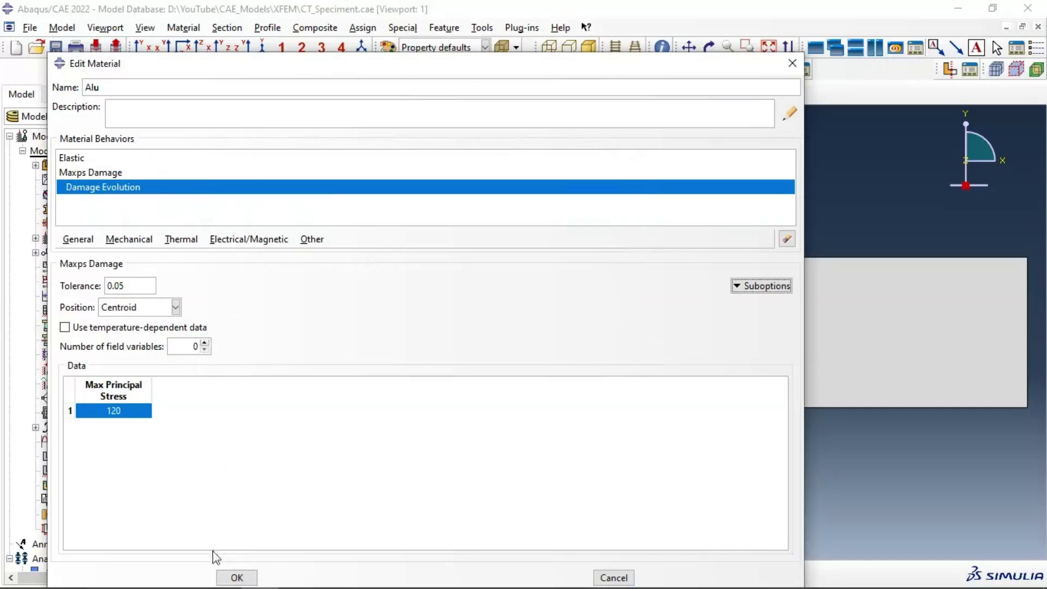
pyautogui.click(236, 577)
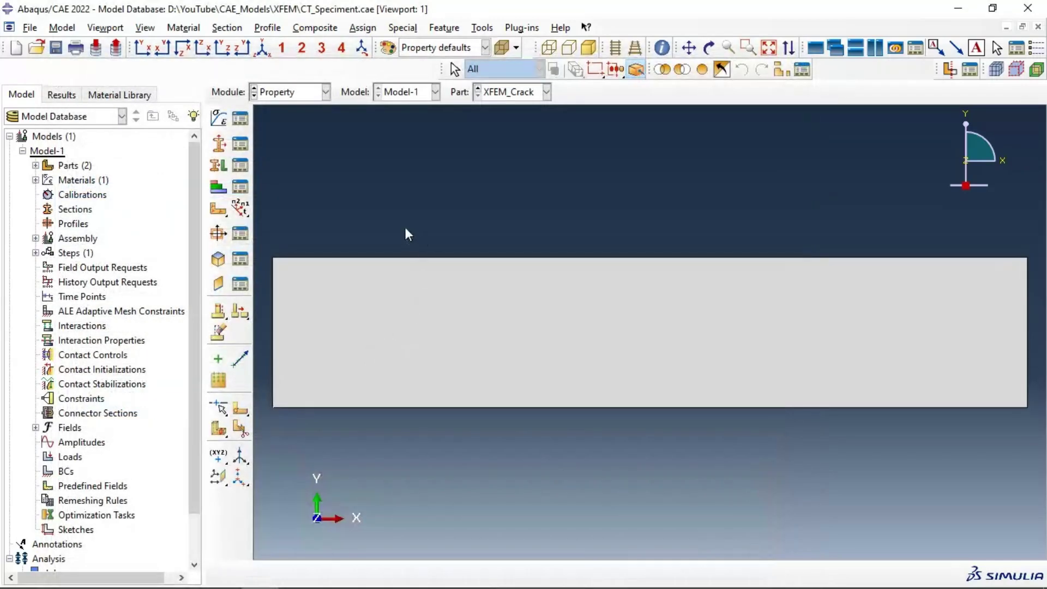
# Create a solid homogeneous section using the Alu material
pyautogui.click(219, 143)
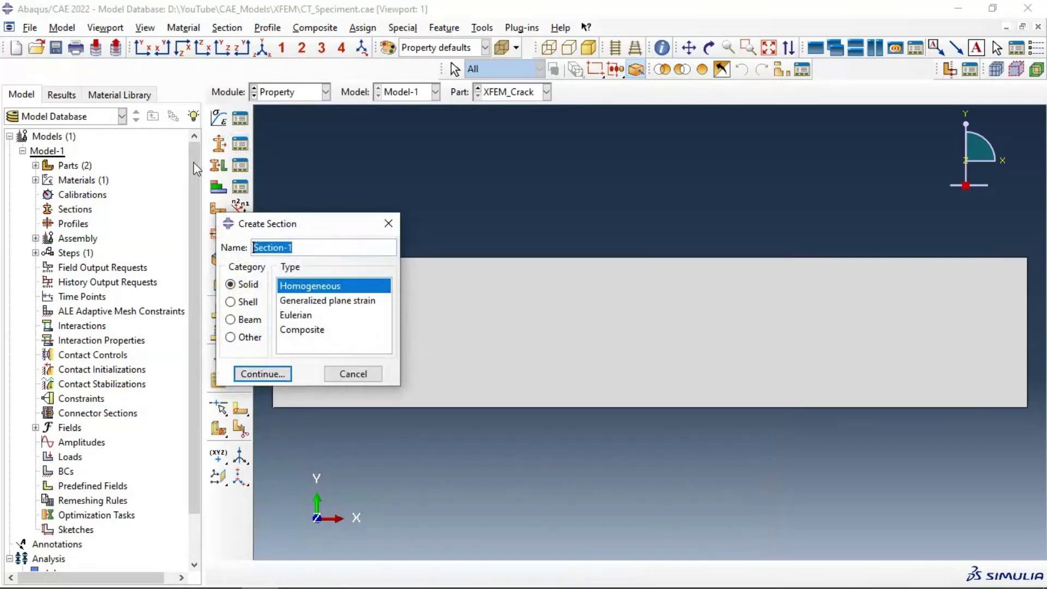
pyautogui.click(311, 252)
pyautogui.click(267, 373)
pyautogui.click(59, 312)
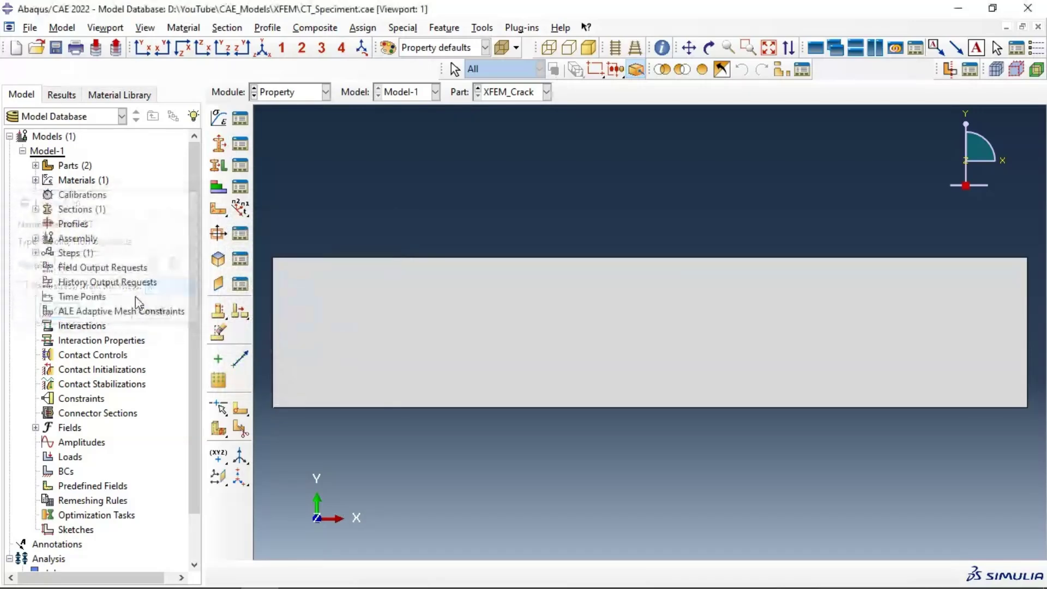
# Assign Section-CT to the entire CT_ASTM part without creating a set
pyautogui.click(498, 96)
pyautogui.click(502, 107)
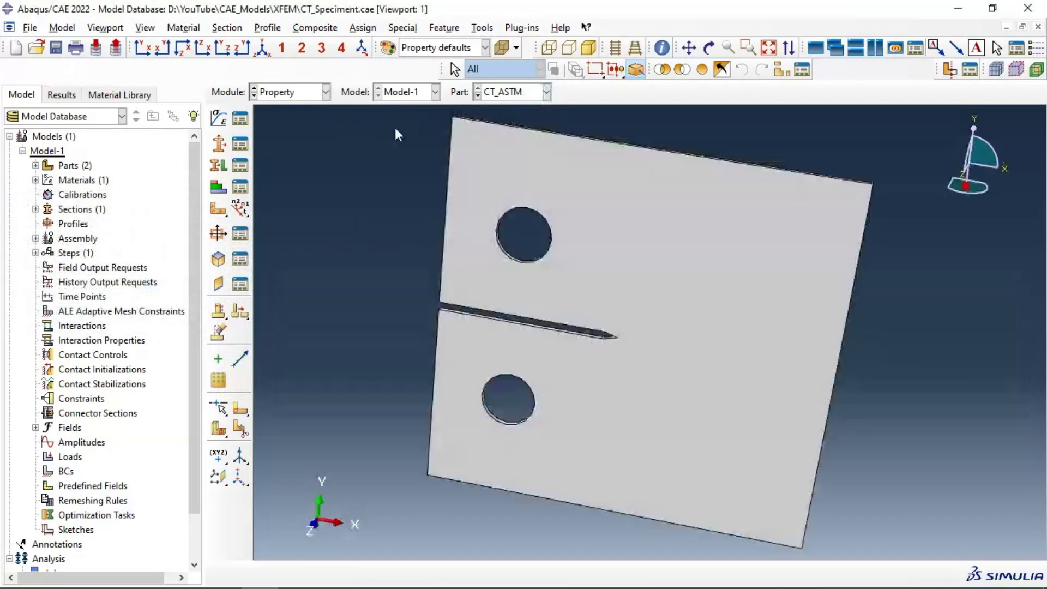
pyautogui.click(218, 166)
pyautogui.moveTo(384, 151); pyautogui.dragTo(862, 436)
pyautogui.click(437, 573)
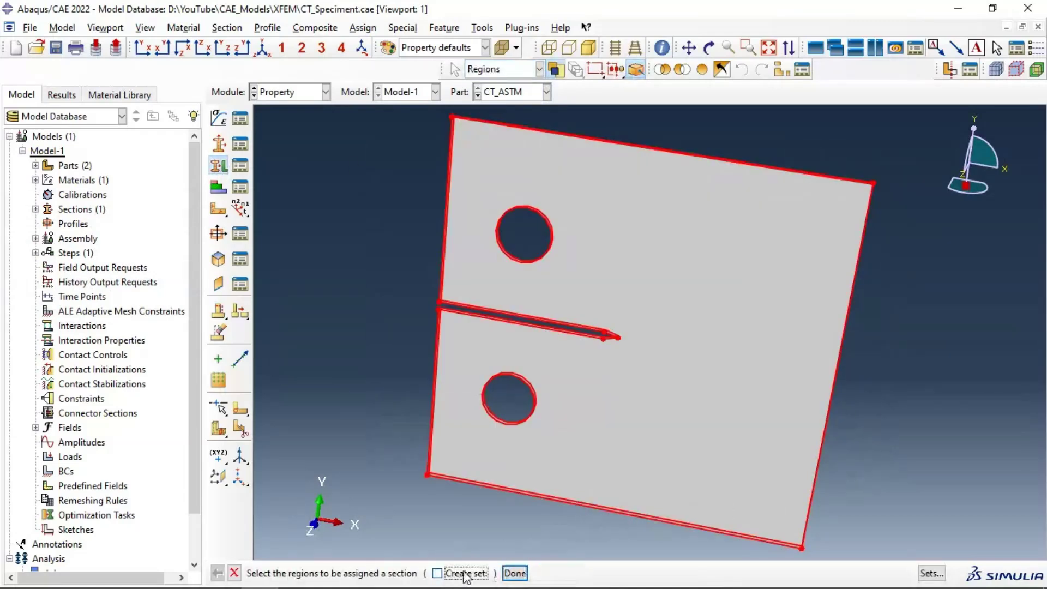
pyautogui.click(513, 573)
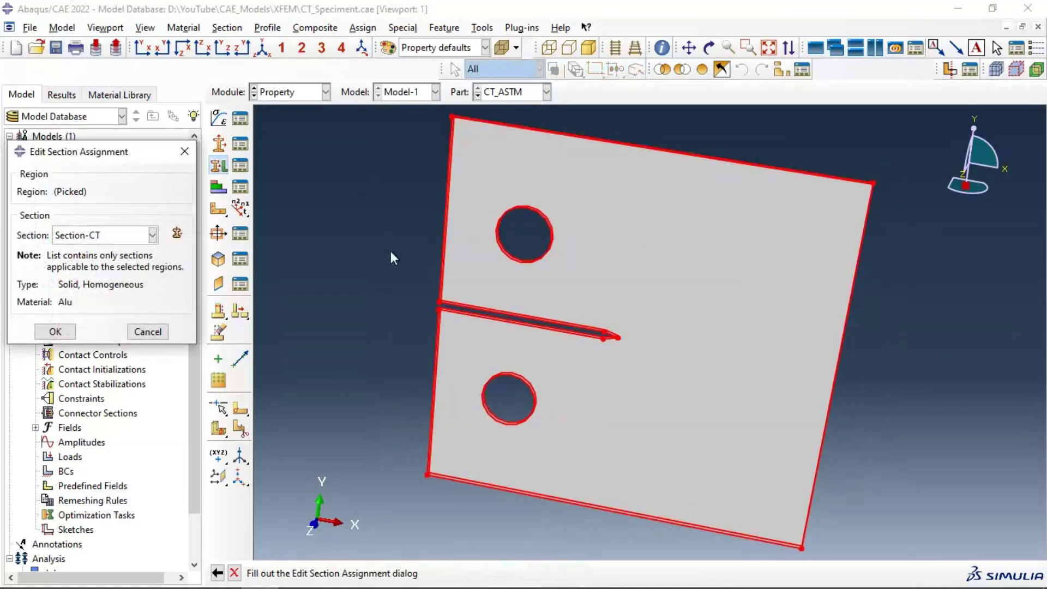
pyautogui.click(55, 331)
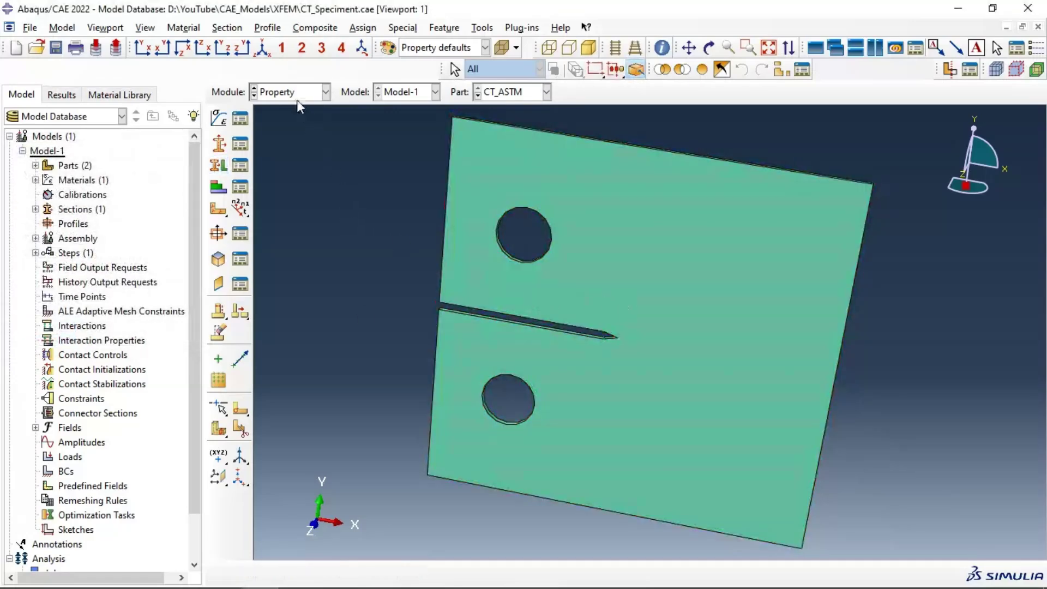
# Create dependent instances of both CT_ASTM and XFEM_Crack in the assembly
pyautogui.click(306, 91)
pyautogui.click(293, 135)
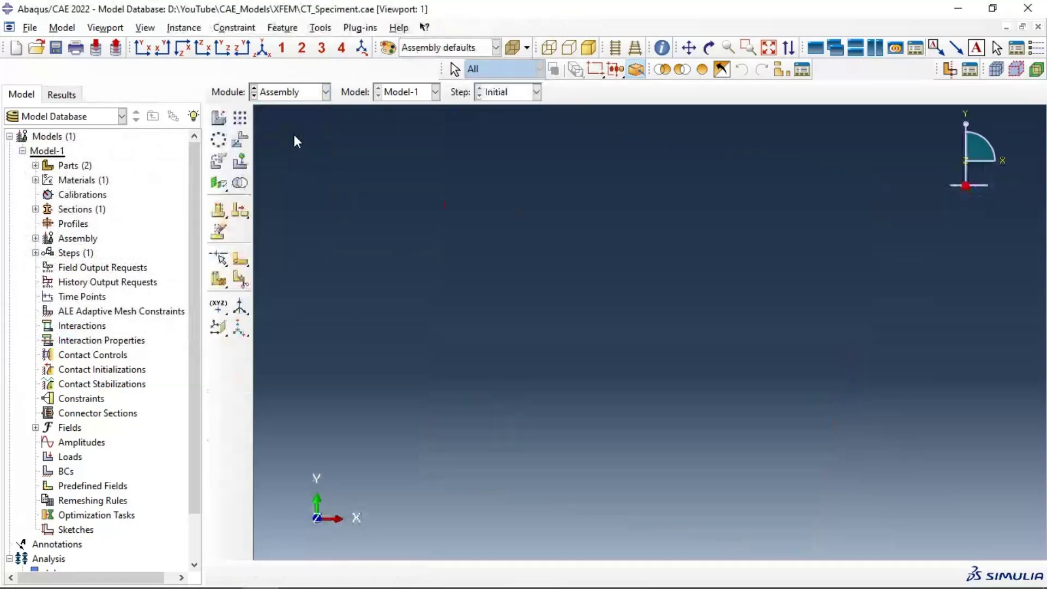
pyautogui.click(218, 118)
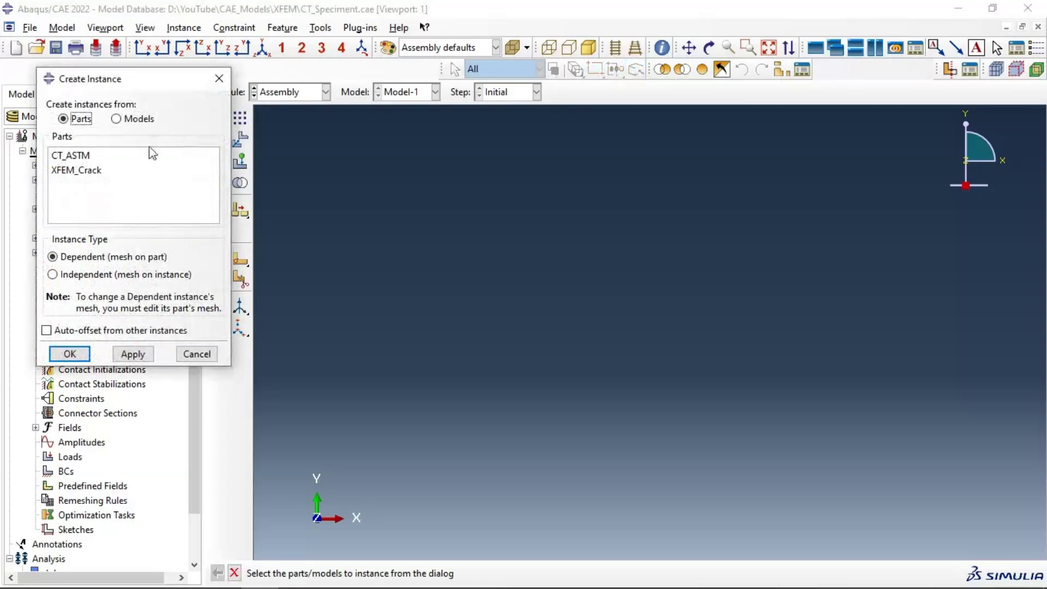
pyautogui.click(71, 164)
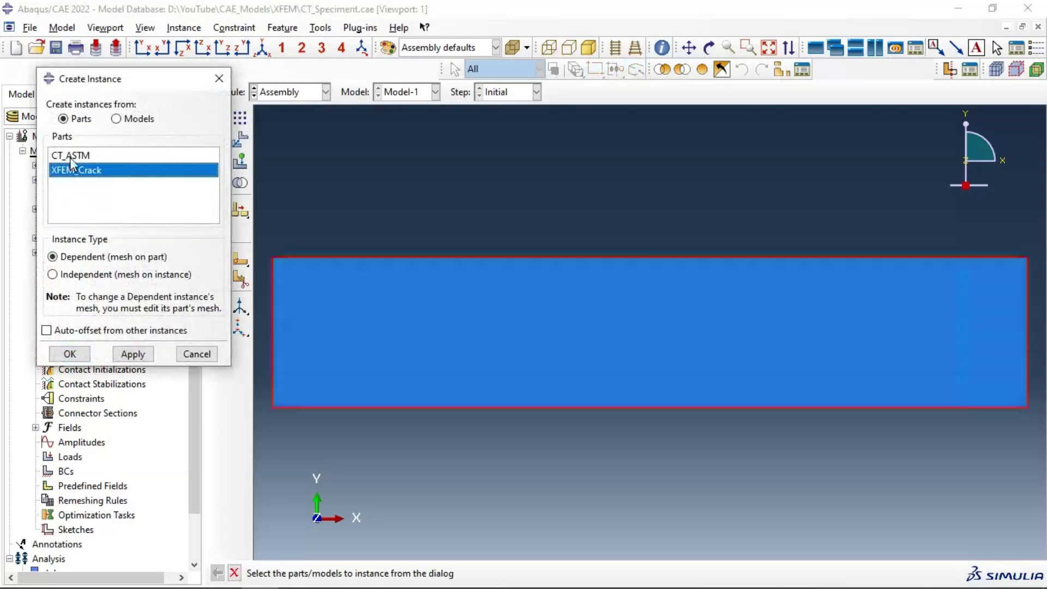
pyautogui.keyDown('shift'); pyautogui.click(70, 157); pyautogui.keyUp('shift')
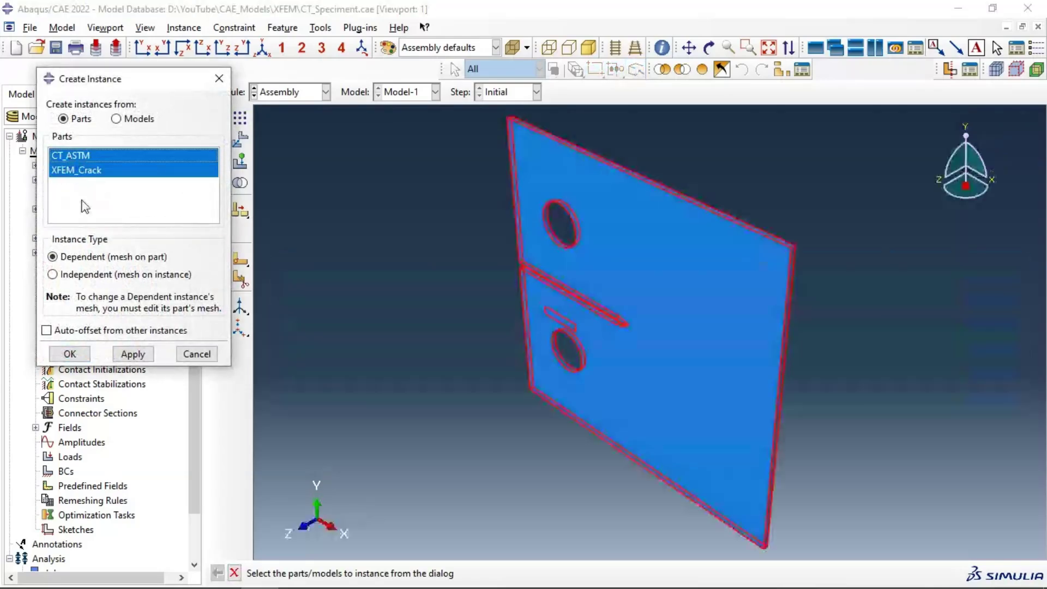
pyautogui.click(137, 354)
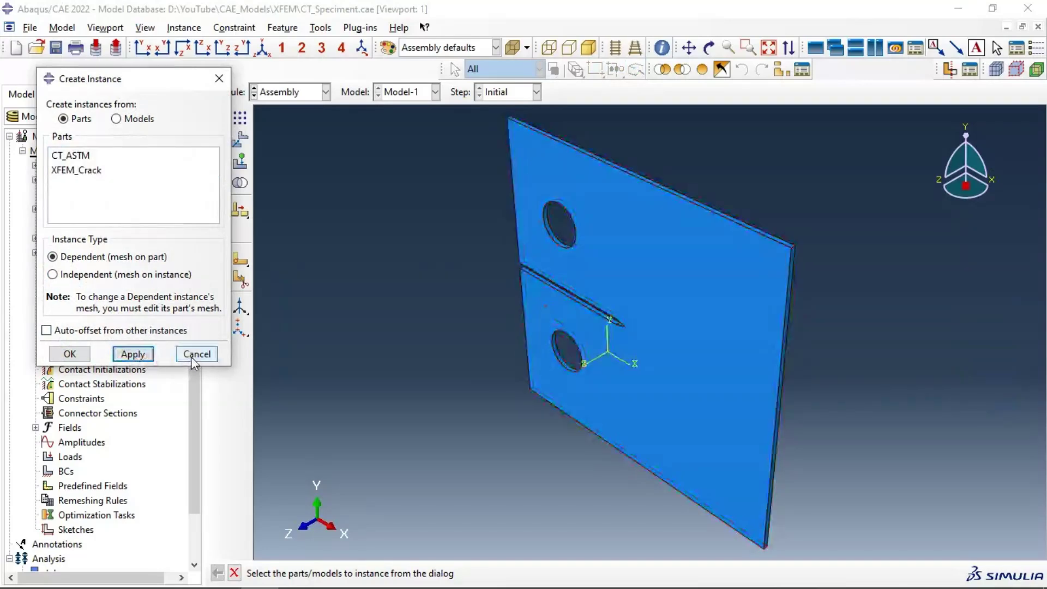
pyautogui.click(191, 354)
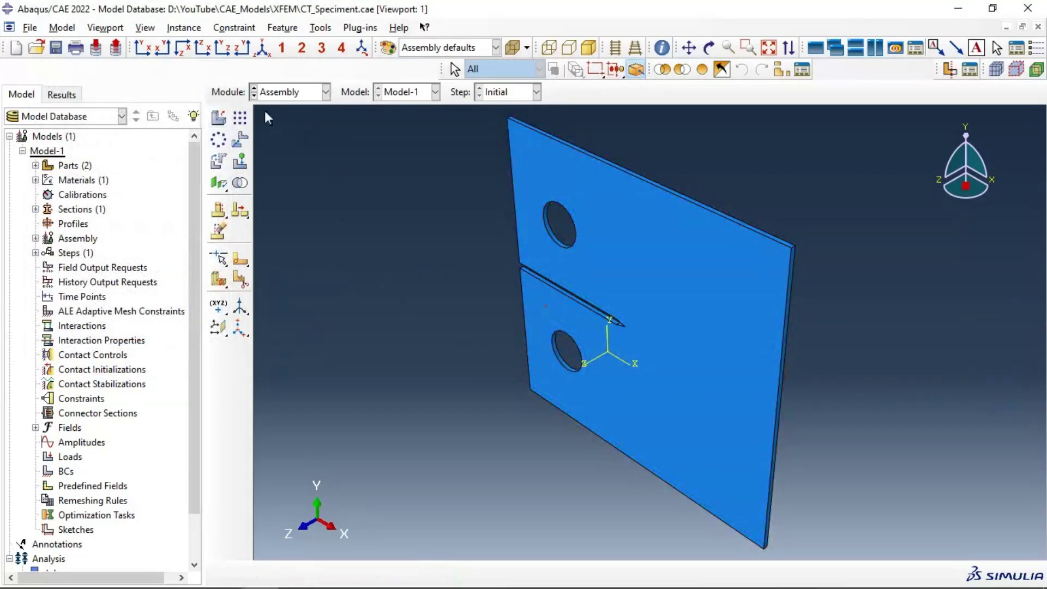
# Rotate the XFEM_Crack instance by 90 degrees about one of its long edges and accept the new position
pyautogui.scroll(3, 563, 243)
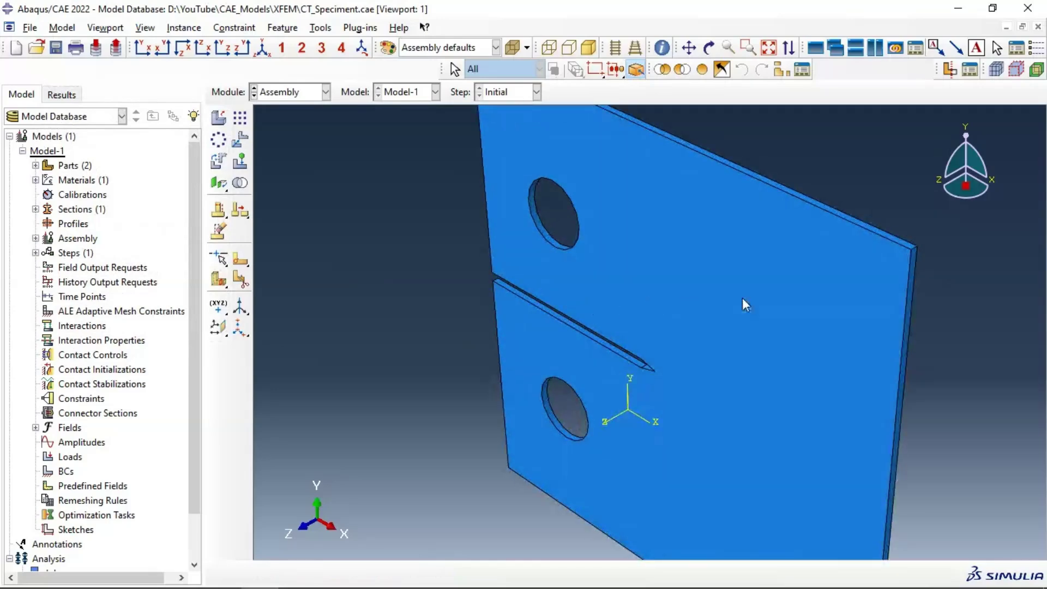
pyautogui.keyDown('ctrl'); pyautogui.keyDown('alt'); pyautogui.moveTo(851, 344); pyautogui.dragTo(678, 277); pyautogui.keyUp('alt'); pyautogui.keyUp('ctrl')
pyautogui.scroll(5, 677, 274)
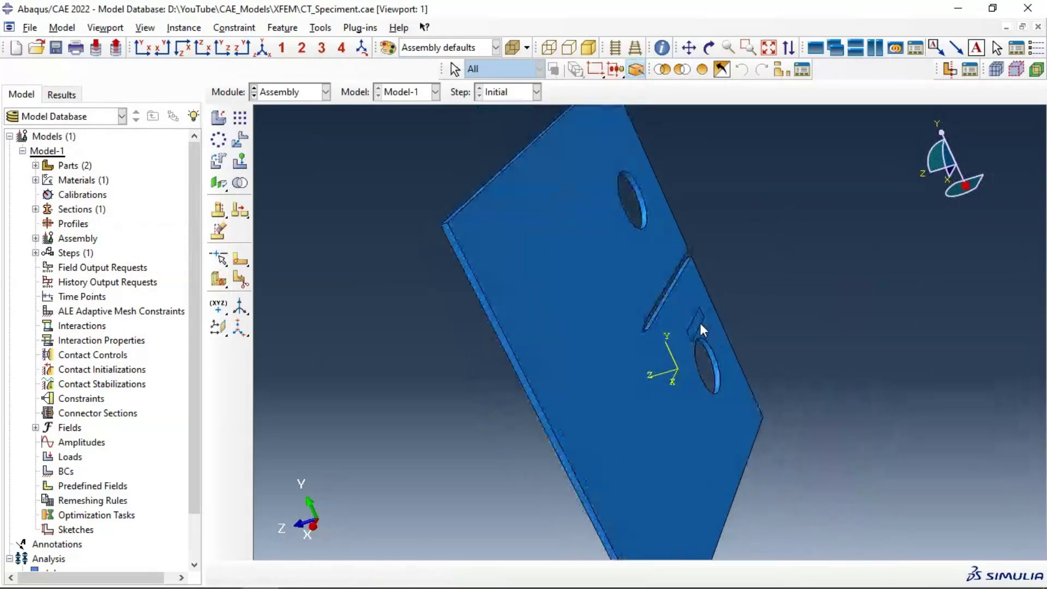
pyautogui.scroll(1, 716, 305)
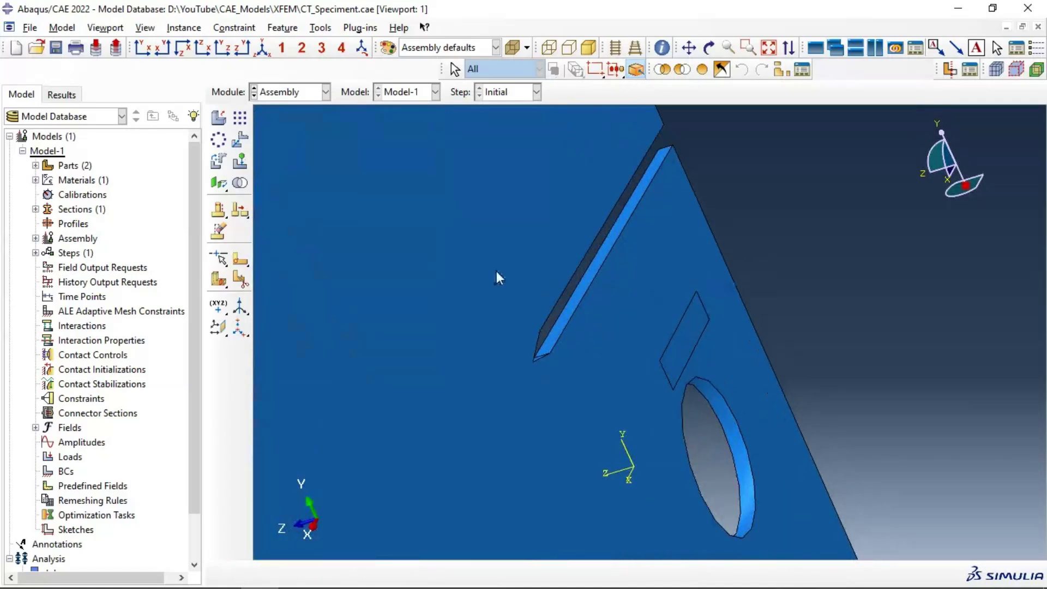
pyautogui.click(218, 161)
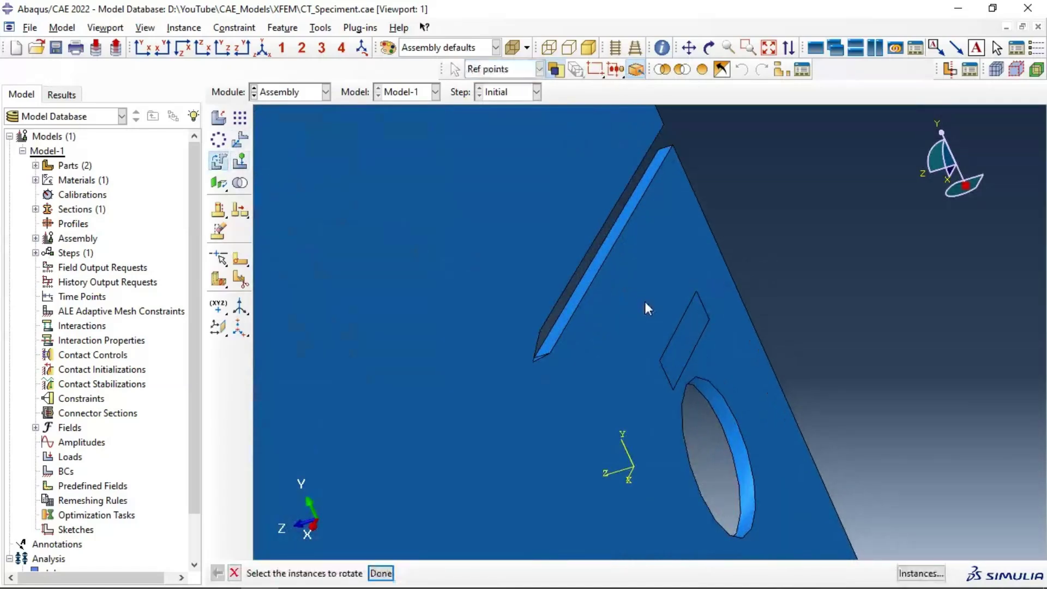
pyautogui.click(671, 344)
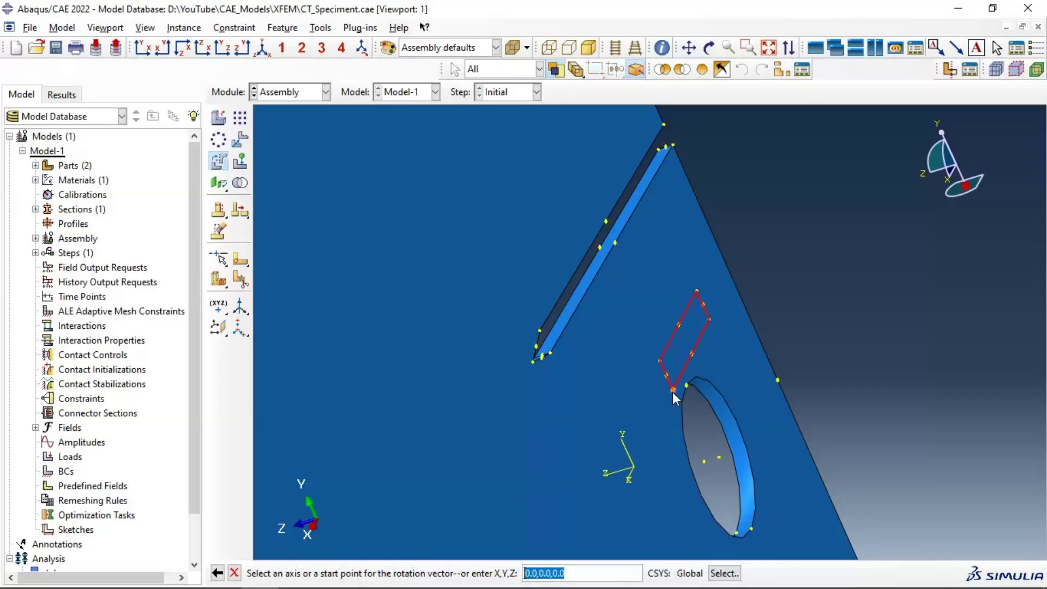
pyautogui.click(684, 371)
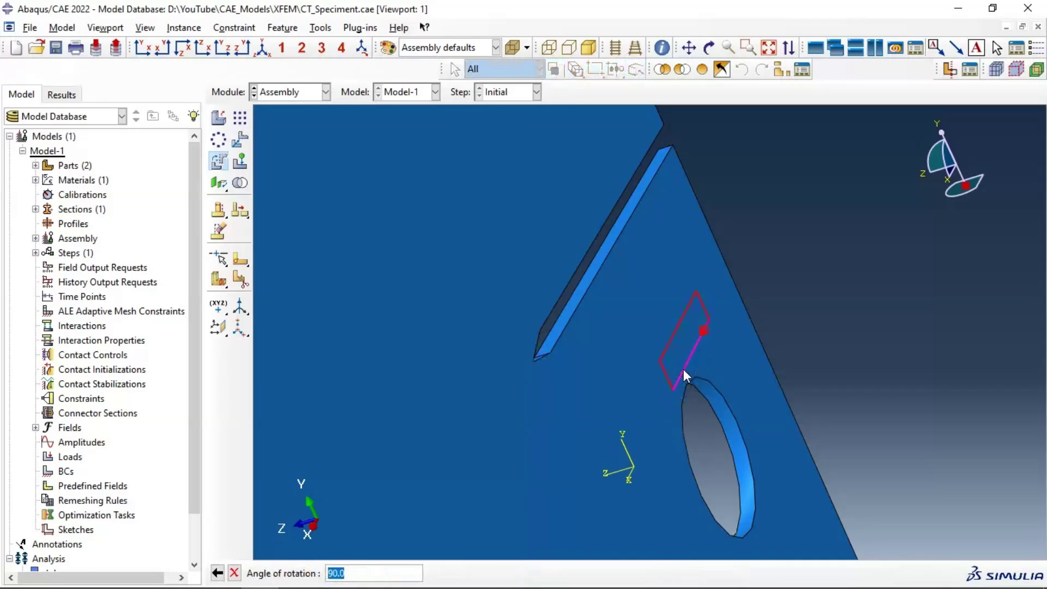
pyautogui.press('Return')
pyautogui.scroll(3, 631, 261)
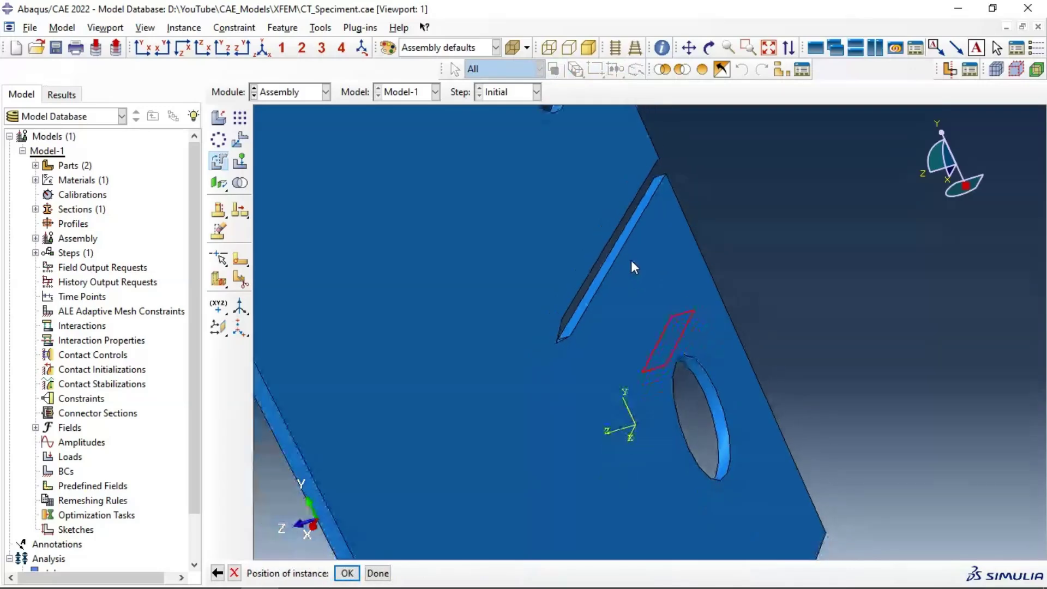
pyautogui.keyDown('ctrl'); pyautogui.keyDown('alt'); pyautogui.moveTo(547, 339); pyautogui.dragTo(691, 310); pyautogui.keyUp('alt'); pyautogui.keyUp('ctrl')
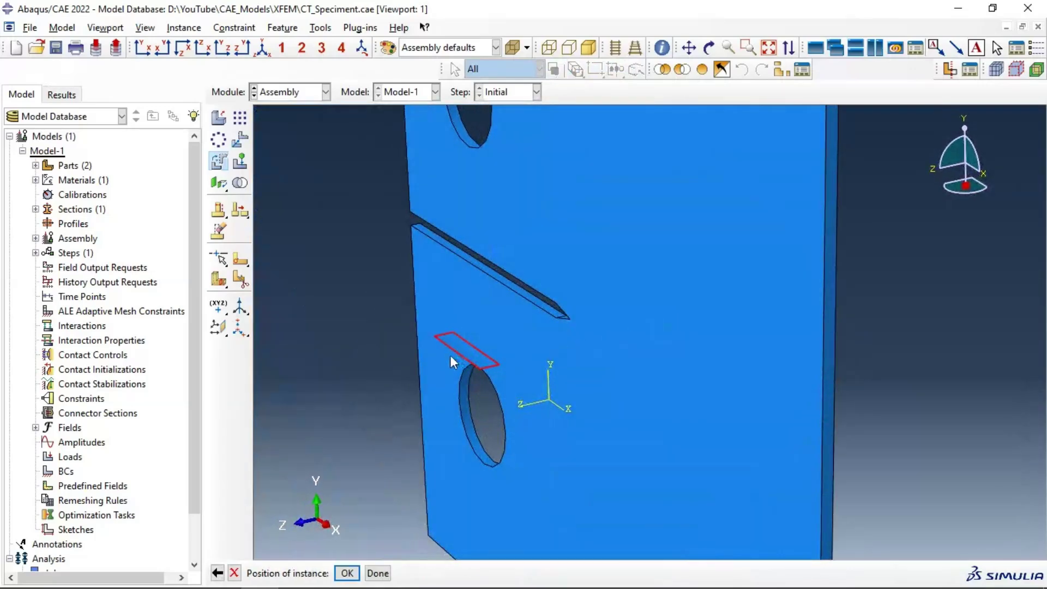
pyautogui.click(347, 574)
# Translate the XFEM_Crack instance from its corner to the notch tip of the specimen so it extends ahead of the notch
pyautogui.scroll(2, 387, 304)
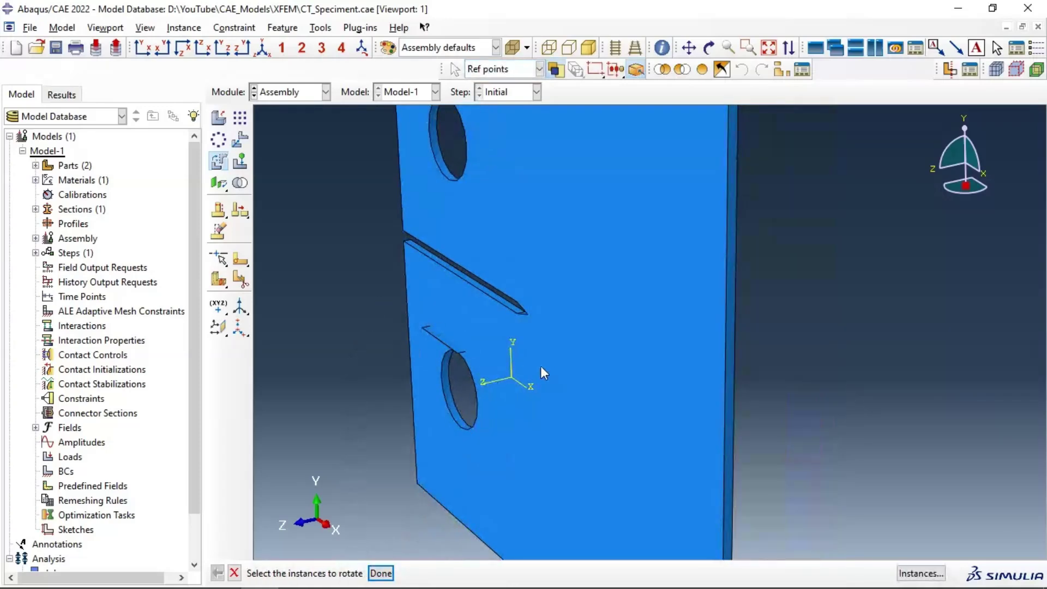
pyautogui.keyDown('ctrl'); pyautogui.keyDown('alt'); pyautogui.moveTo(580, 369); pyautogui.dragTo(709, 319); pyautogui.keyUp('alt'); pyautogui.keyUp('ctrl')
pyautogui.click(241, 142)
pyautogui.click(497, 347)
pyautogui.middleClick(494, 347)
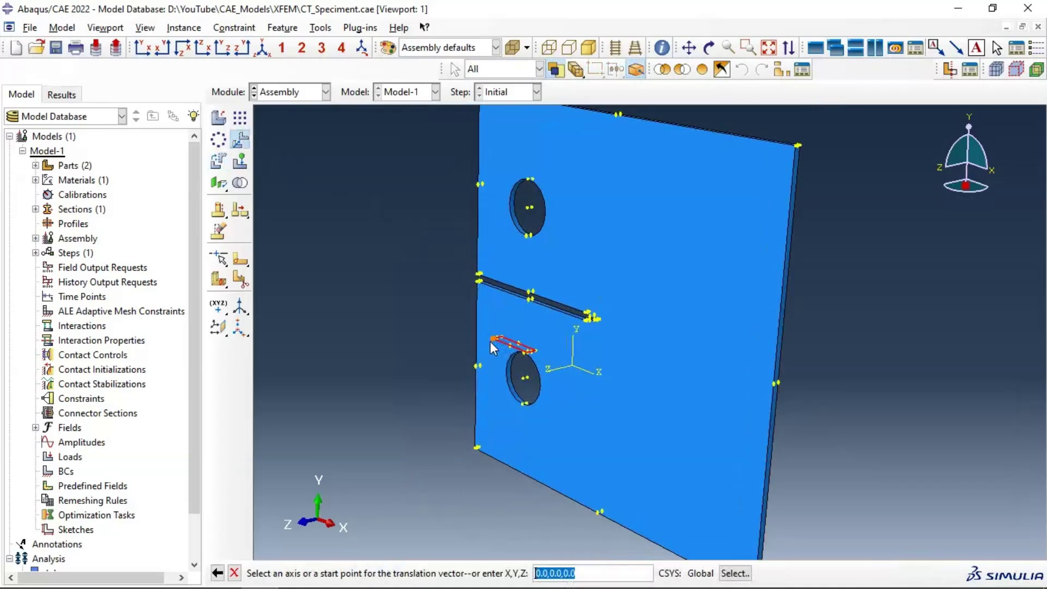
pyautogui.scroll(4, 494, 345)
pyautogui.click(500, 333)
pyautogui.click(774, 284)
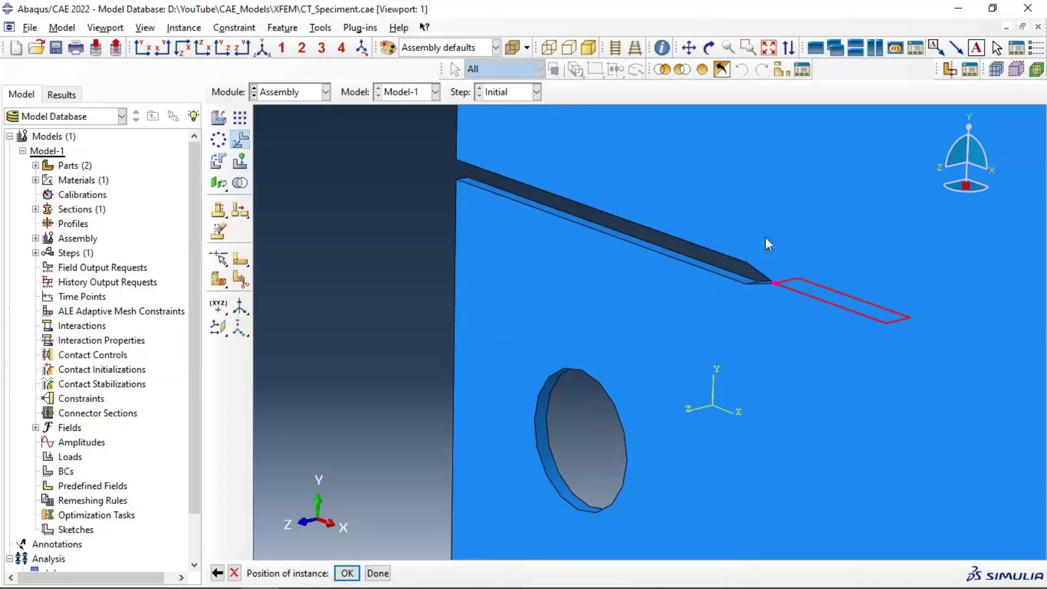
pyautogui.scroll(-2, 728, 267)
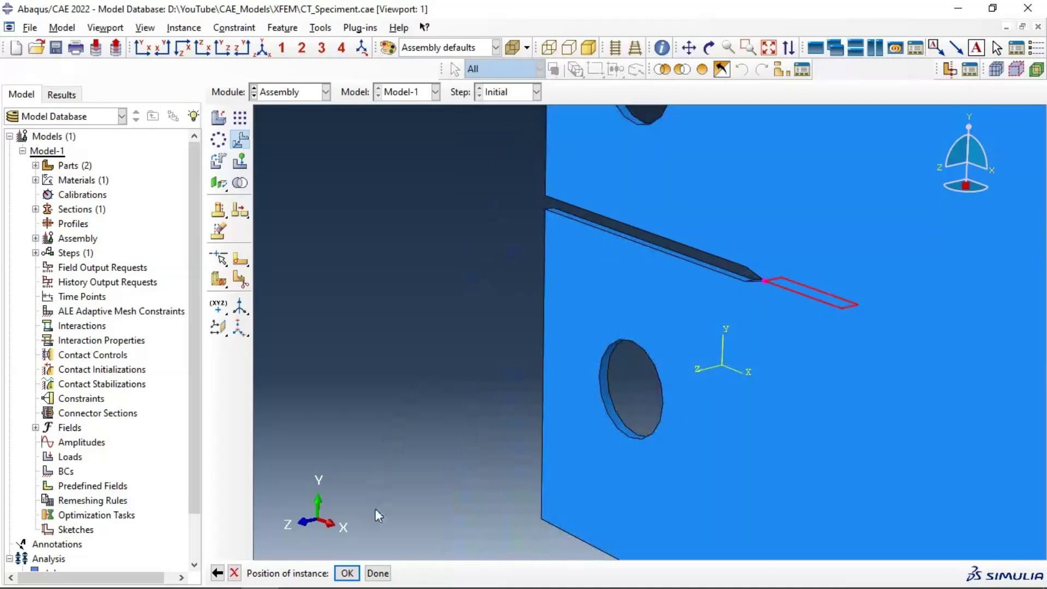
pyautogui.click(347, 573)
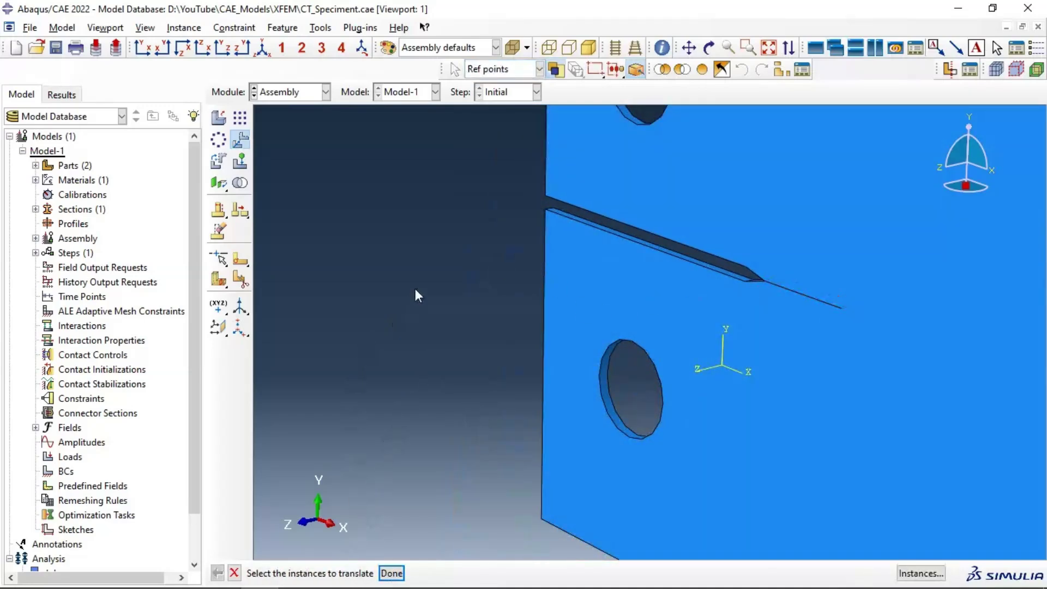
# Translate both instances from the back-face midpoint of the specimen's edge opposite the notch to the origin 0.0,0.0,0.0
pyautogui.scroll(-5, 403, 289)
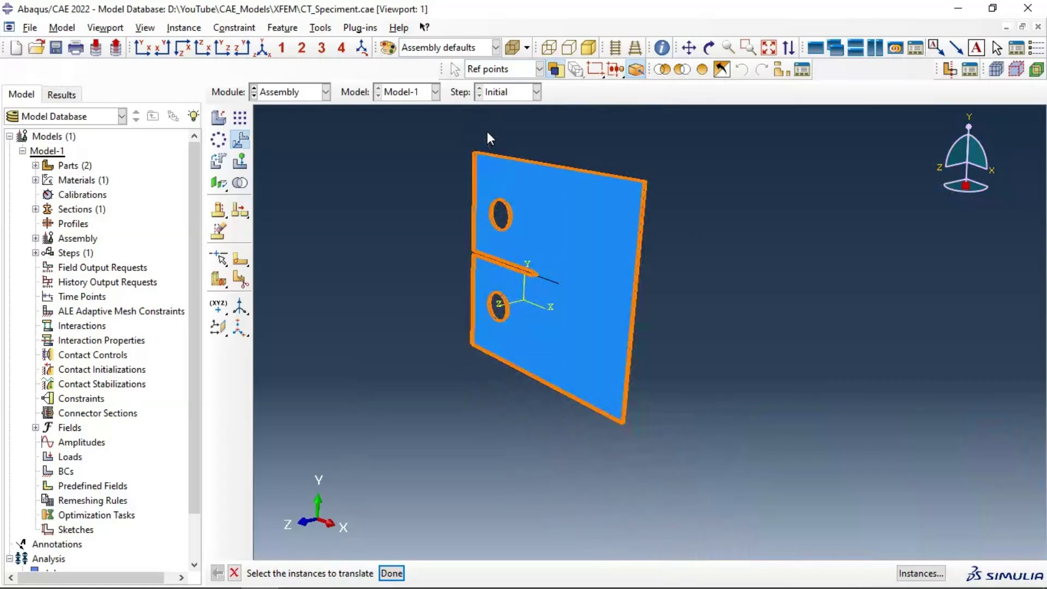
pyautogui.scroll(2, 488, 136)
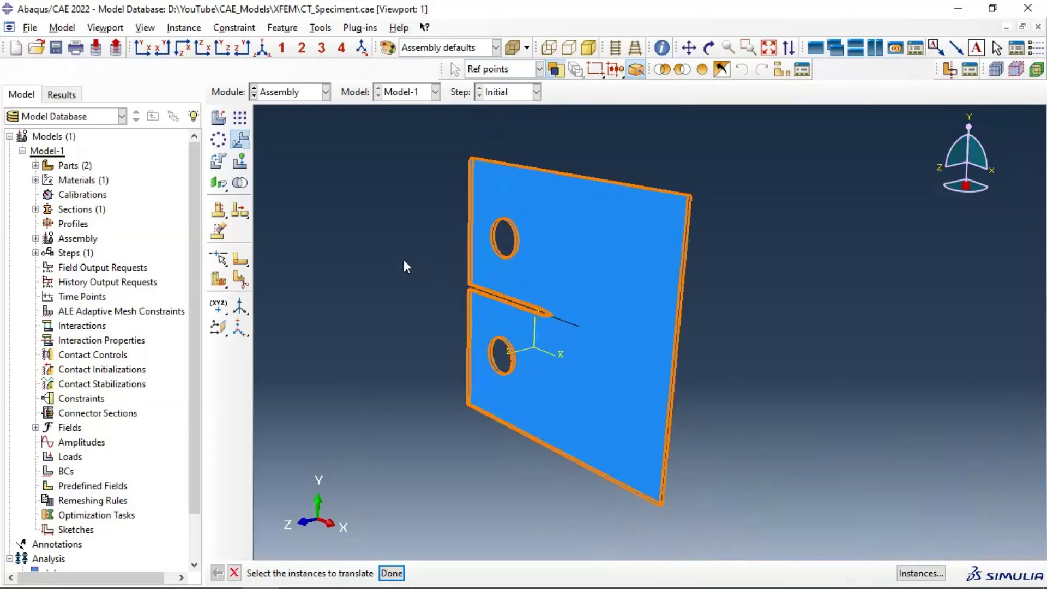
pyautogui.moveTo(374, 145); pyautogui.dragTo(855, 489)
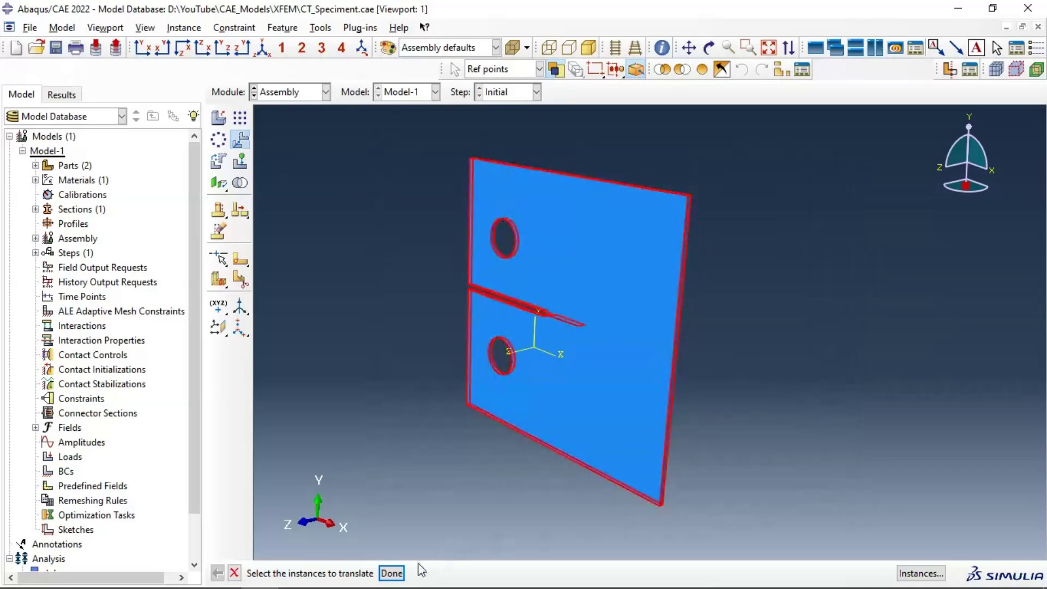
pyautogui.click(391, 573)
pyautogui.scroll(8, 684, 354)
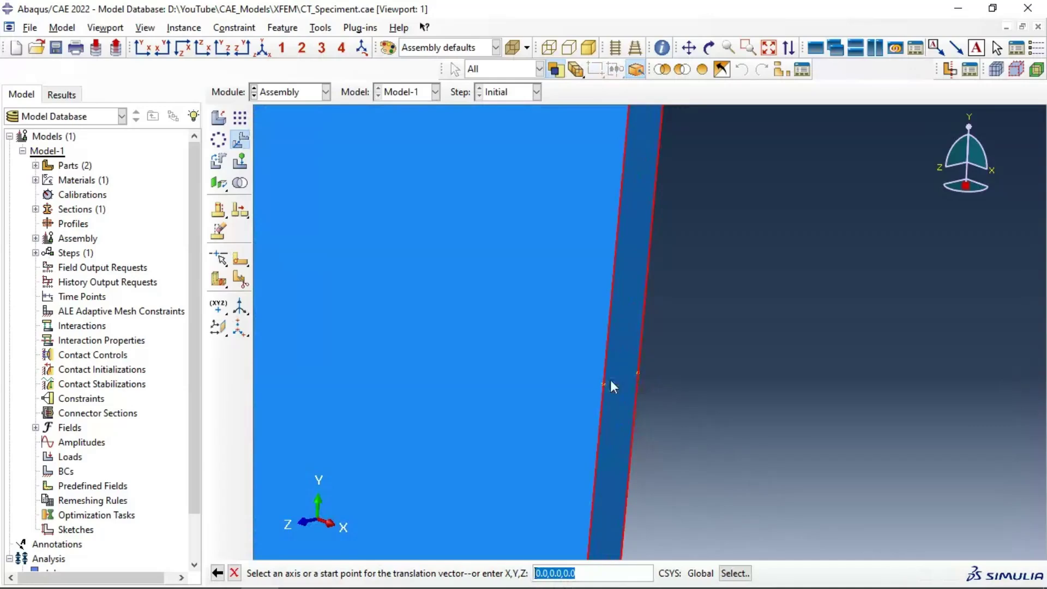
pyautogui.click(638, 373)
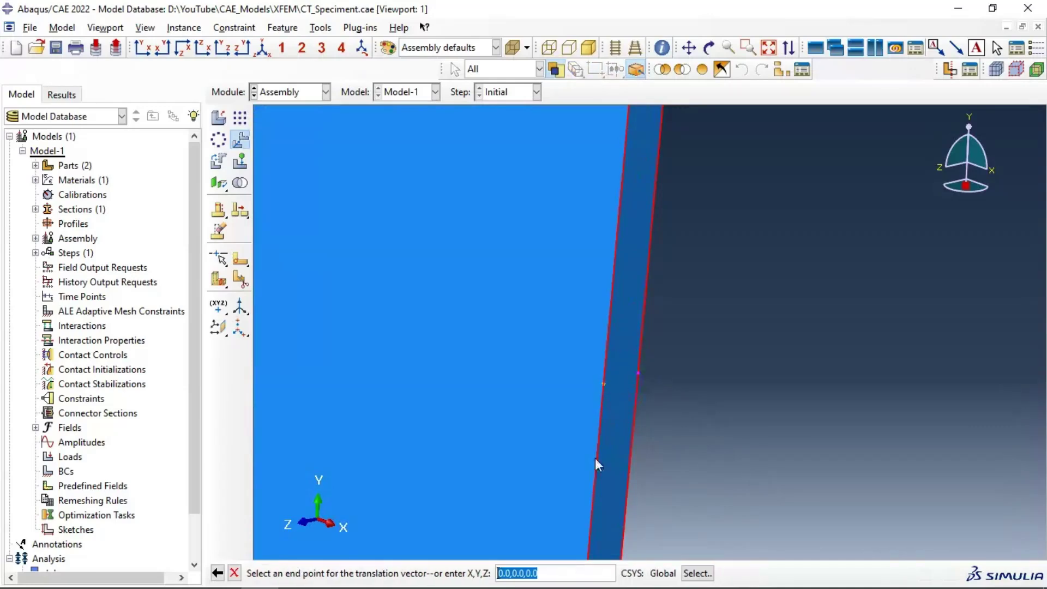
pyautogui.press('Return')
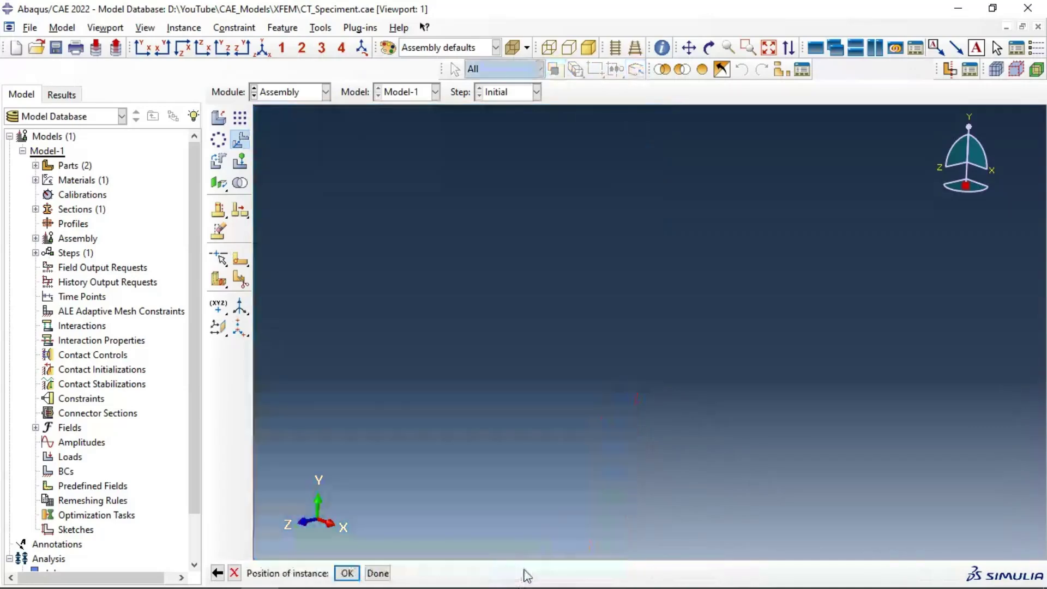
pyautogui.click(769, 47)
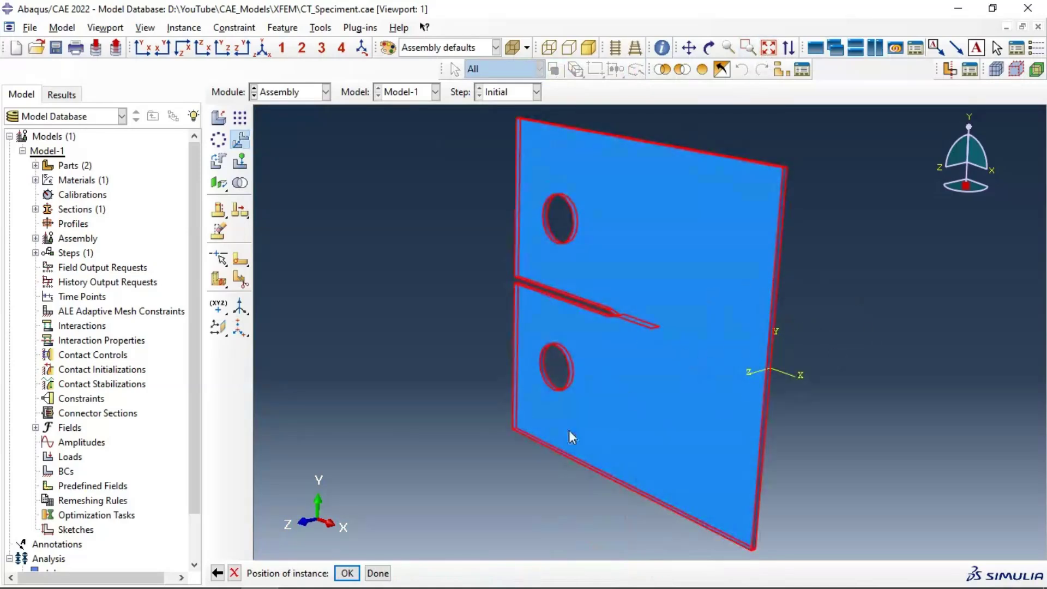
pyautogui.click(347, 574)
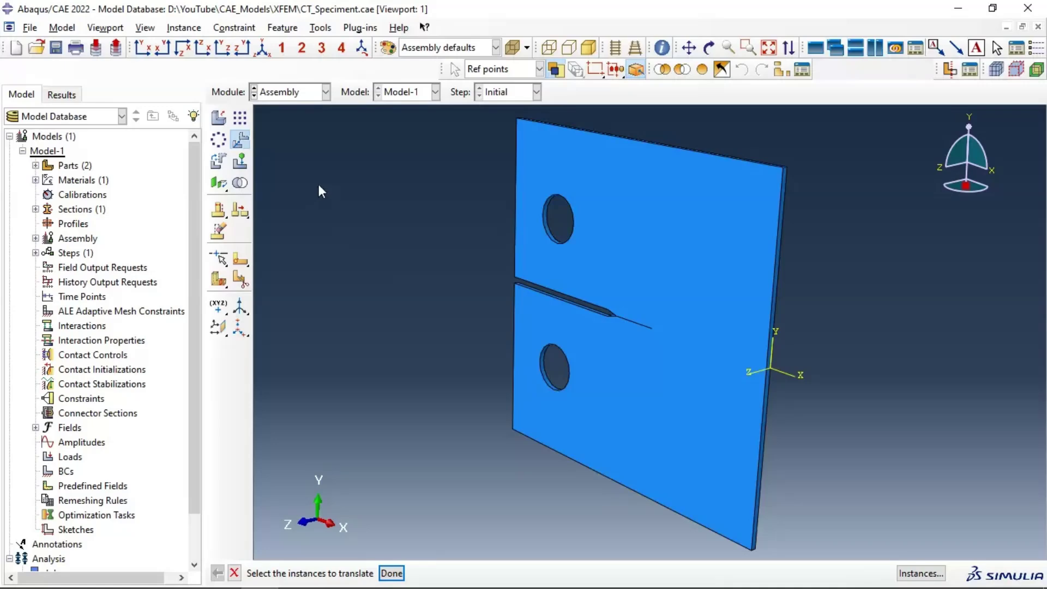
# Create a Static, General step after Initial with Nlgeom on and choose an automatic stabilization option
pyautogui.click(293, 96)
pyautogui.click(288, 151)
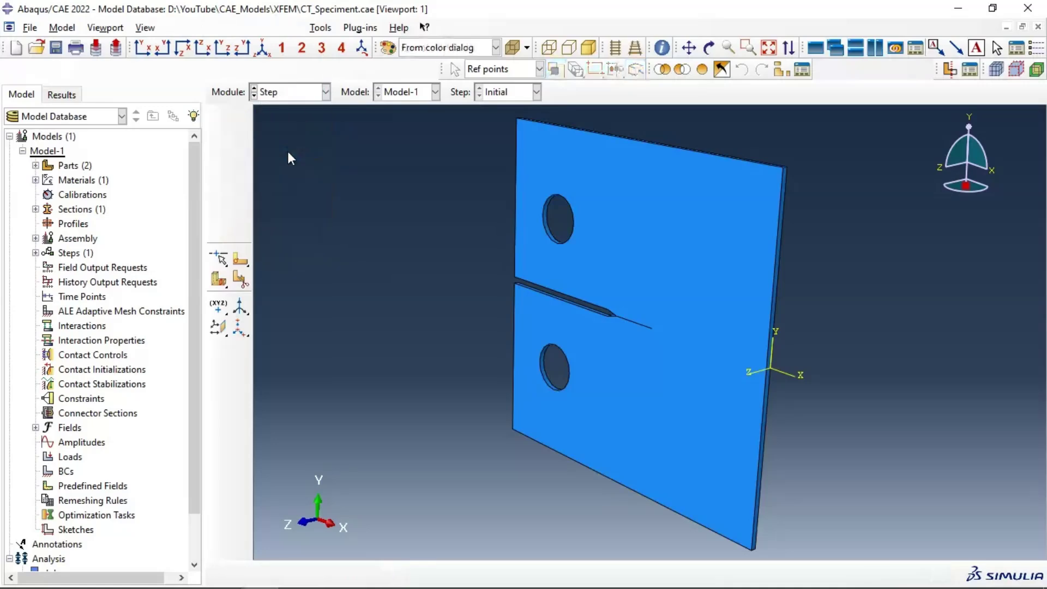
pyautogui.click(218, 118)
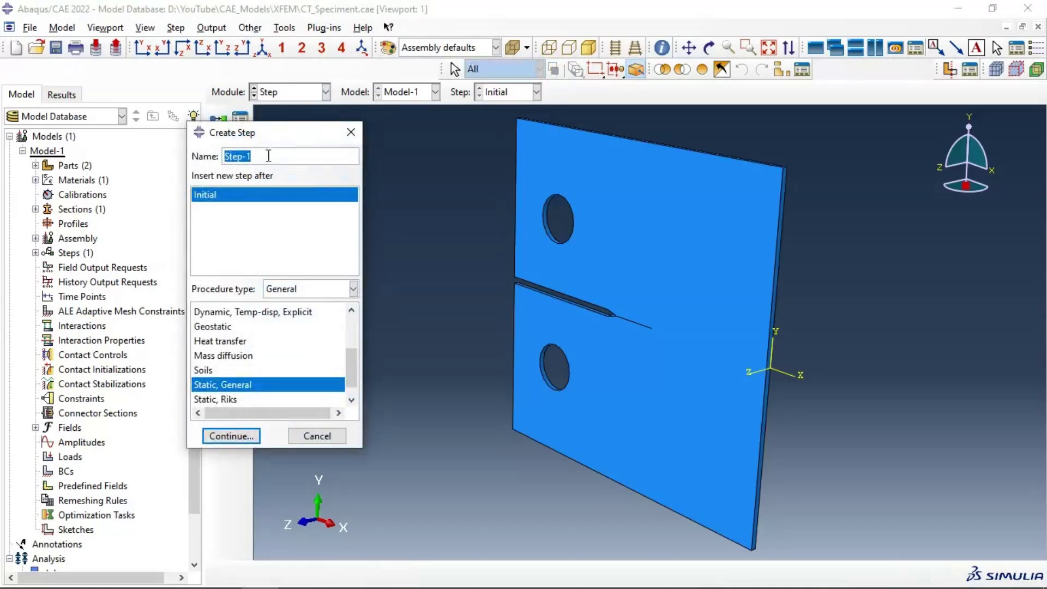
pyautogui.click(230, 435)
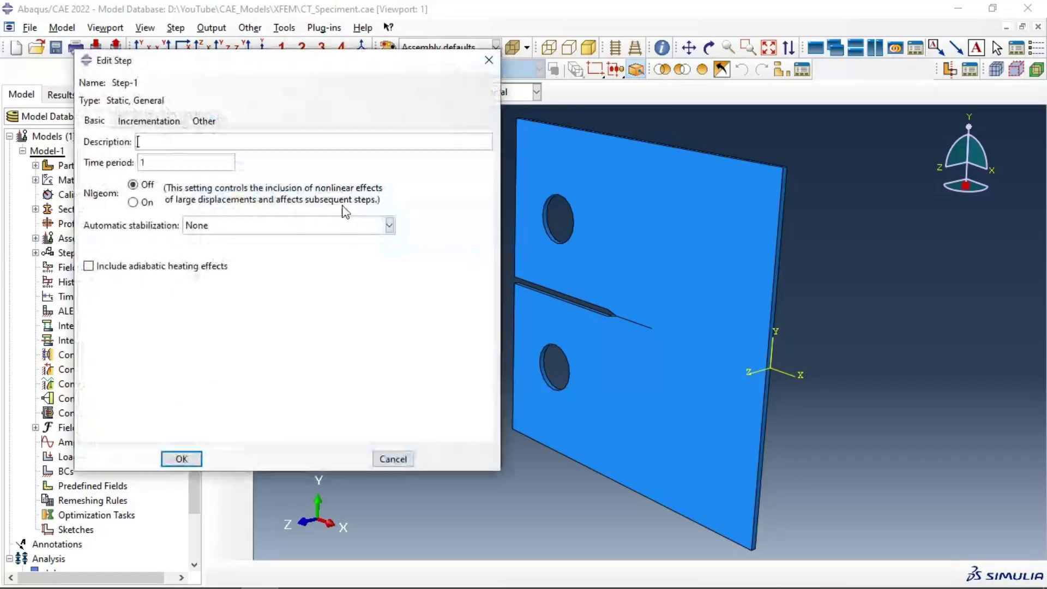
pyautogui.click(134, 202)
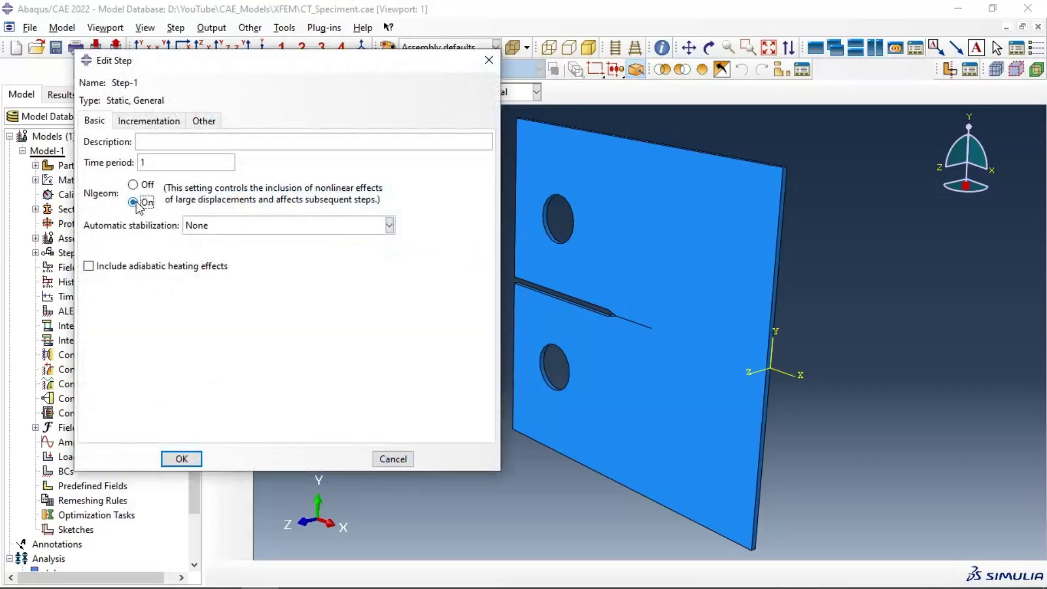
pyautogui.click(211, 234)
pyautogui.click(229, 259)
# Set the step's maximum number of increments to 1000000, reduce its initial increment size, and accept the step
pyautogui.click(158, 121)
pyautogui.click(247, 160)
pyautogui.write('000000')
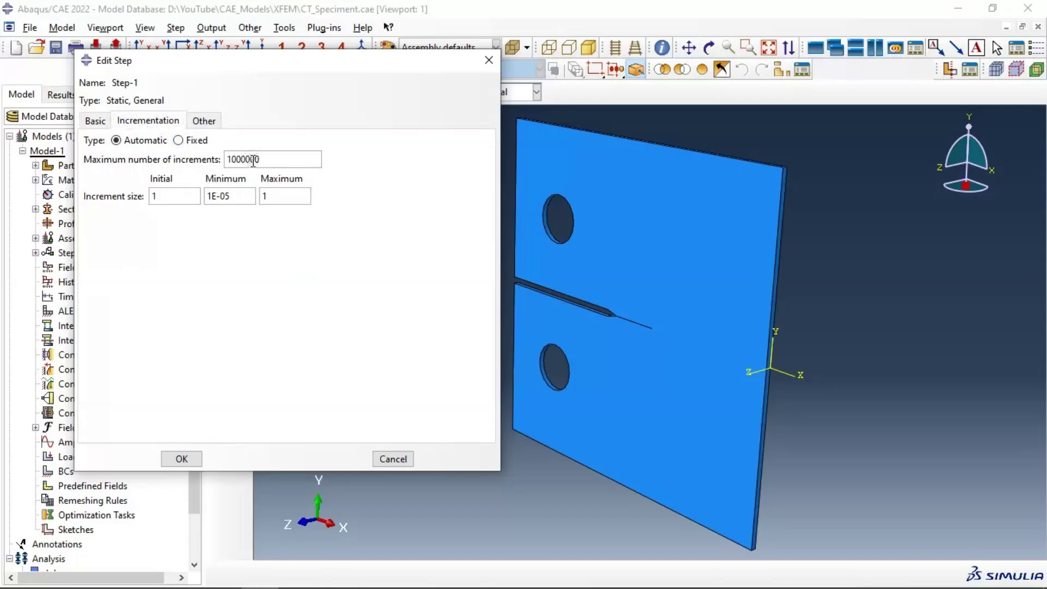
pyautogui.press('Tab')
pyautogui.write('0.00')
pyautogui.click(182, 459)
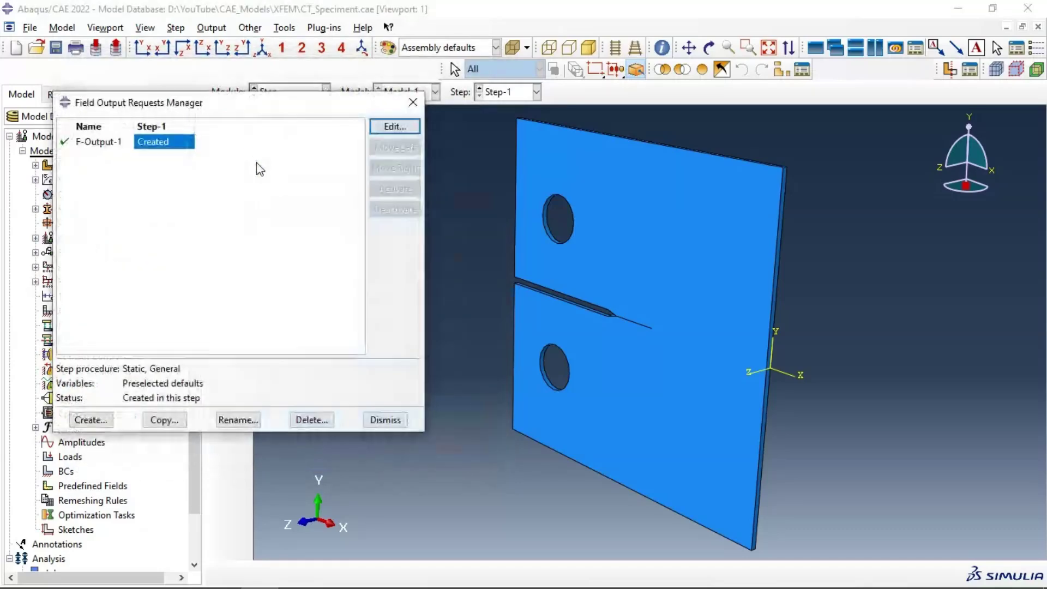
# Add the Failure/Fracture variables PHILSM and PSILSM to the F-Output-1 field output request
pyautogui.click(388, 126)
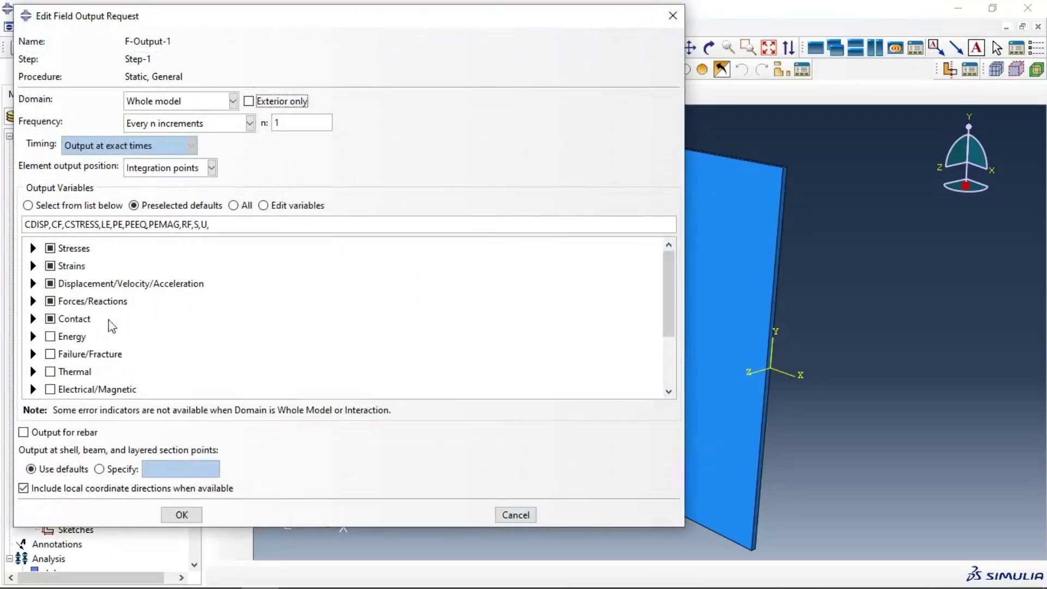
pyautogui.scroll(-2, 115, 325)
pyautogui.click(34, 264)
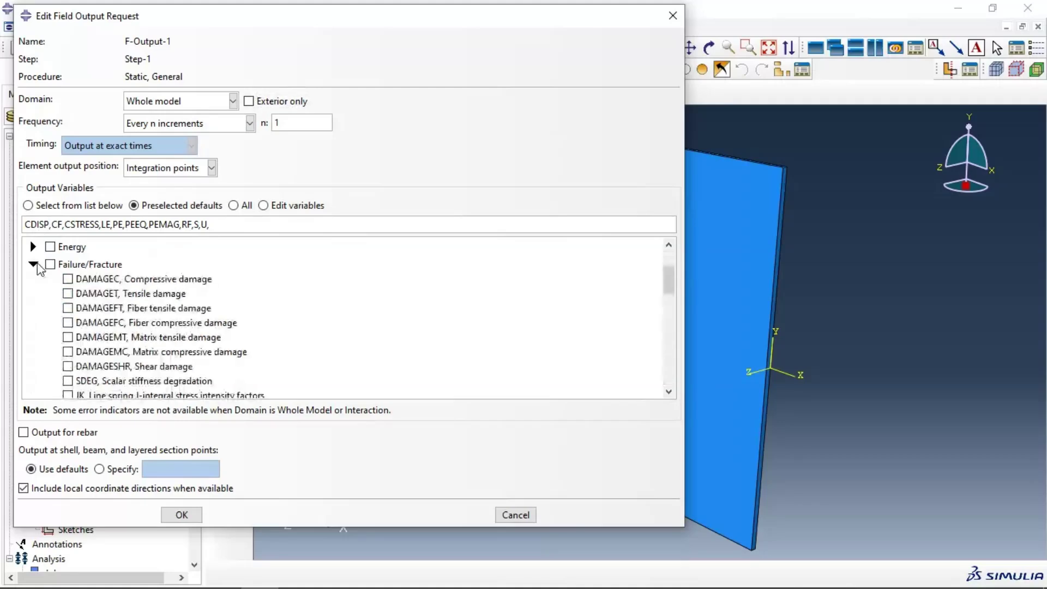
pyautogui.scroll(-5, 115, 295)
pyautogui.scroll(-6, 120, 322)
pyautogui.scroll(2, 83, 334)
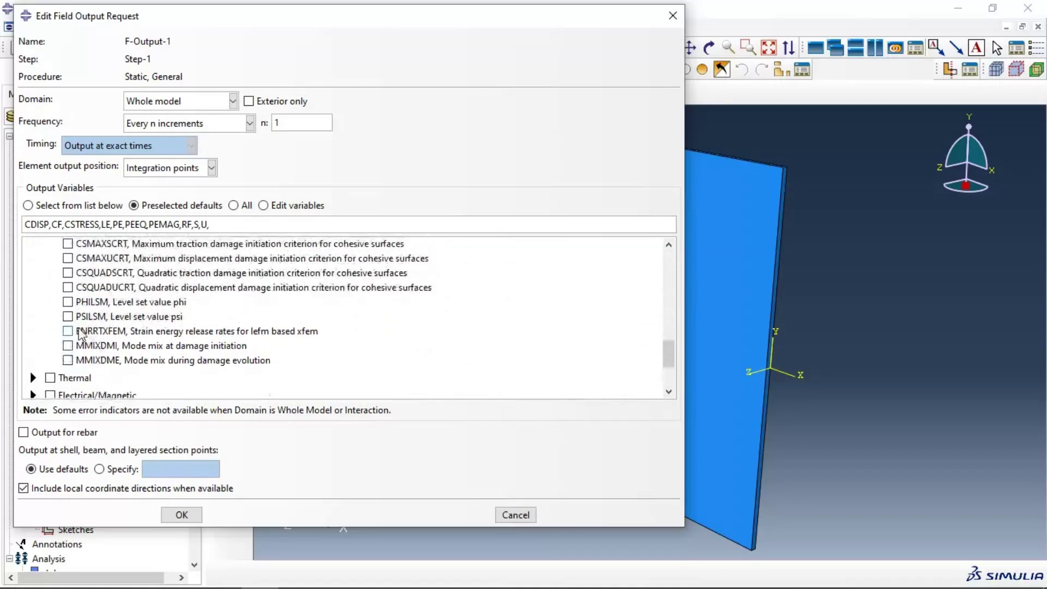
pyautogui.click(67, 303)
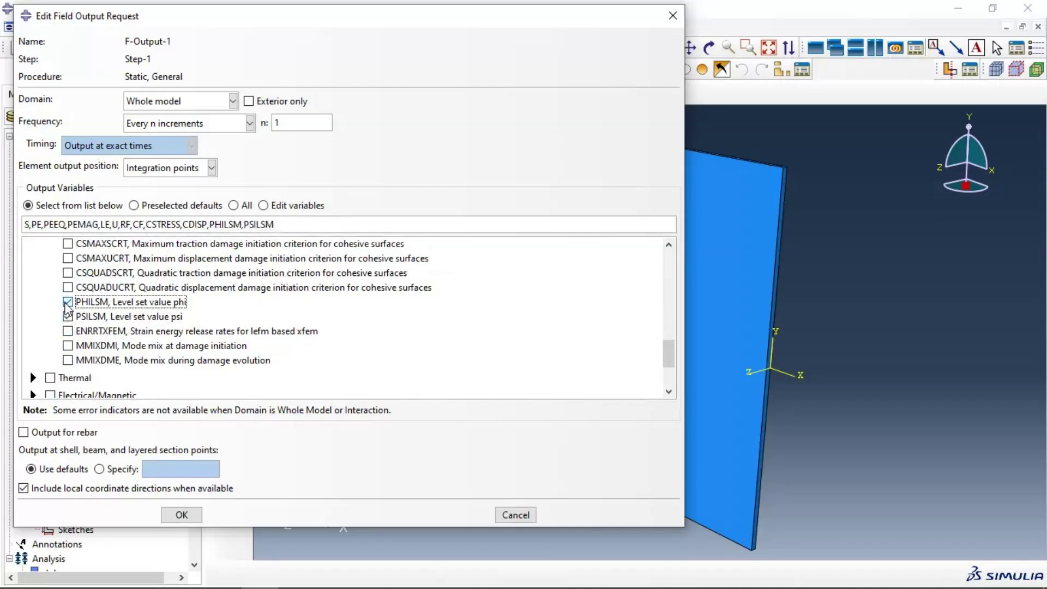
# Add the State/Field/User/Time variables STATUS and STATUSXFEM to the field output request and save it
pyautogui.scroll(-2, 65, 306)
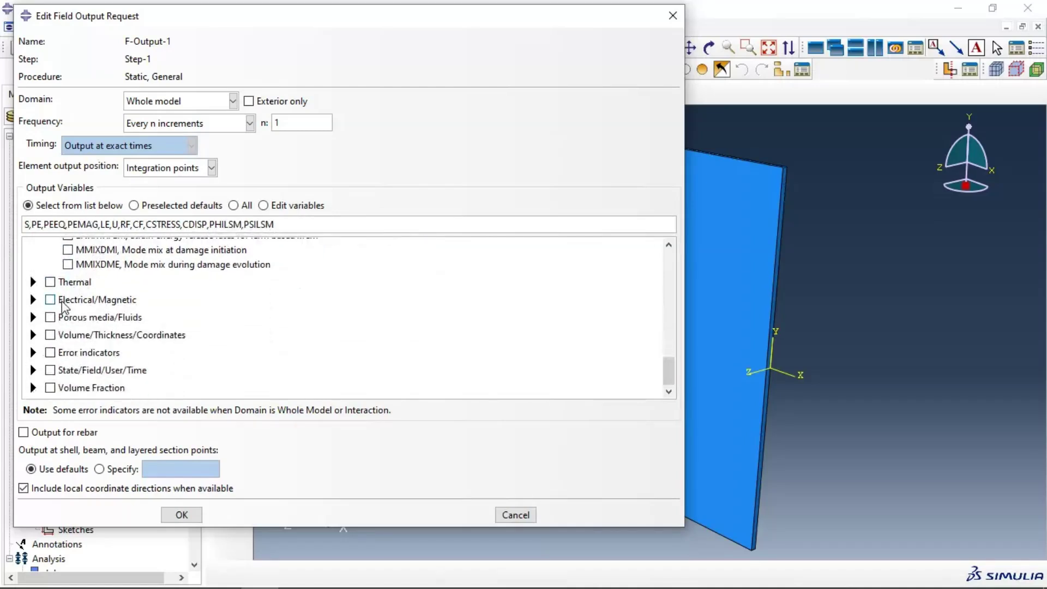
pyautogui.click(33, 369)
pyautogui.scroll(-1, 52, 352)
pyautogui.scroll(-1, 52, 352)
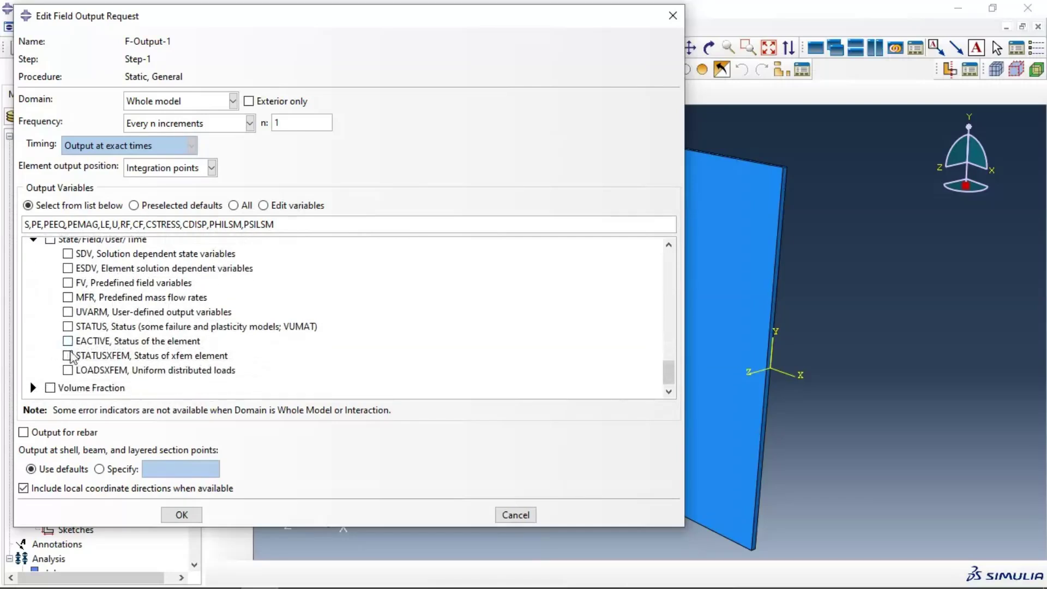
pyautogui.click(68, 327)
pyautogui.click(70, 354)
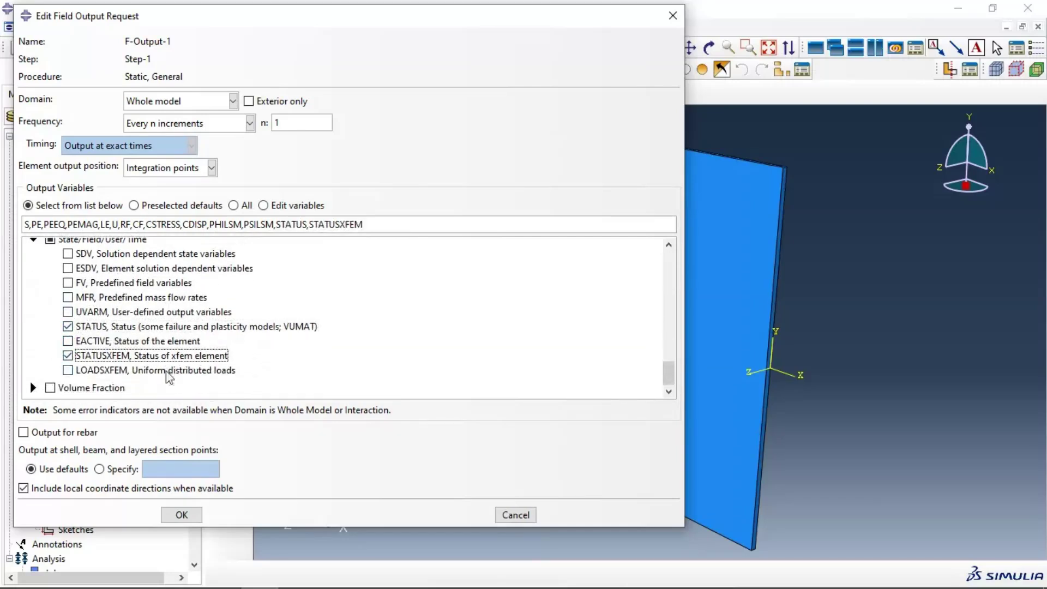
pyautogui.click(182, 516)
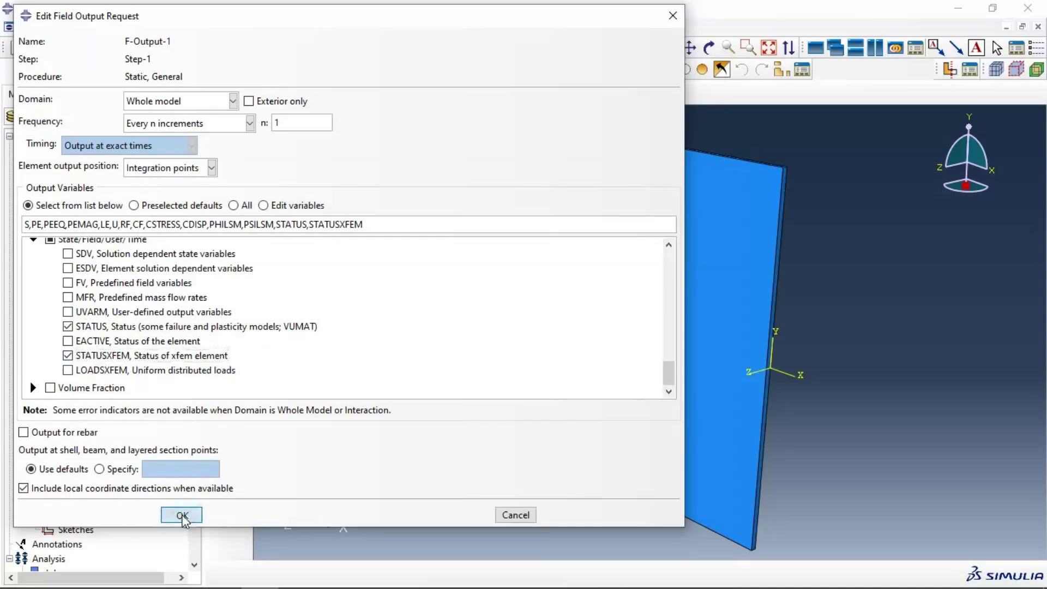
pyautogui.click(400, 423)
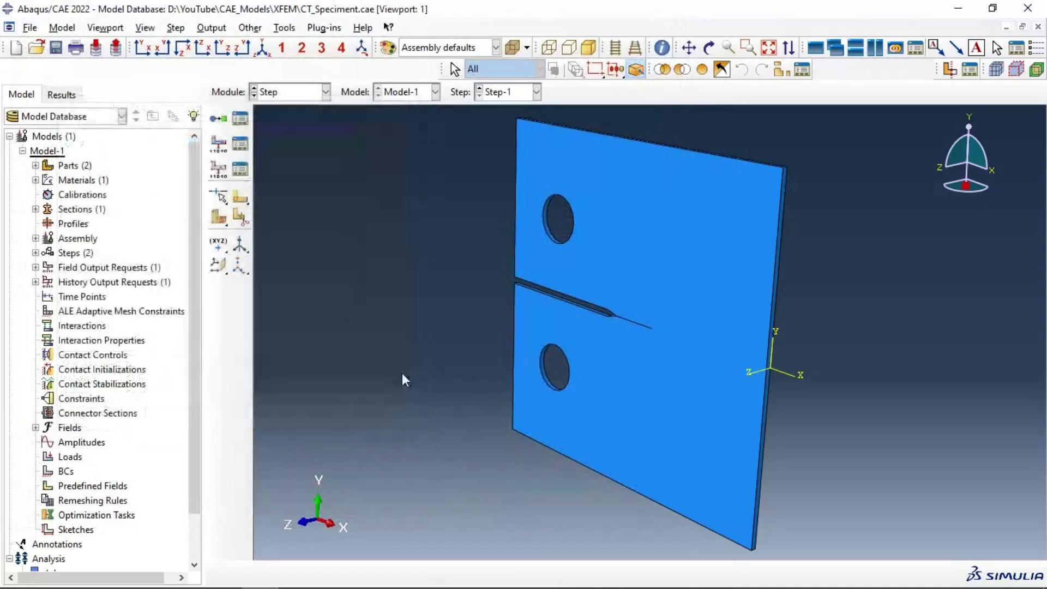
# Create an XFEM-type crack named Crack-XFEM in the Interaction module, using the compact tension specimen as the crack domain
pyautogui.click(290, 97)
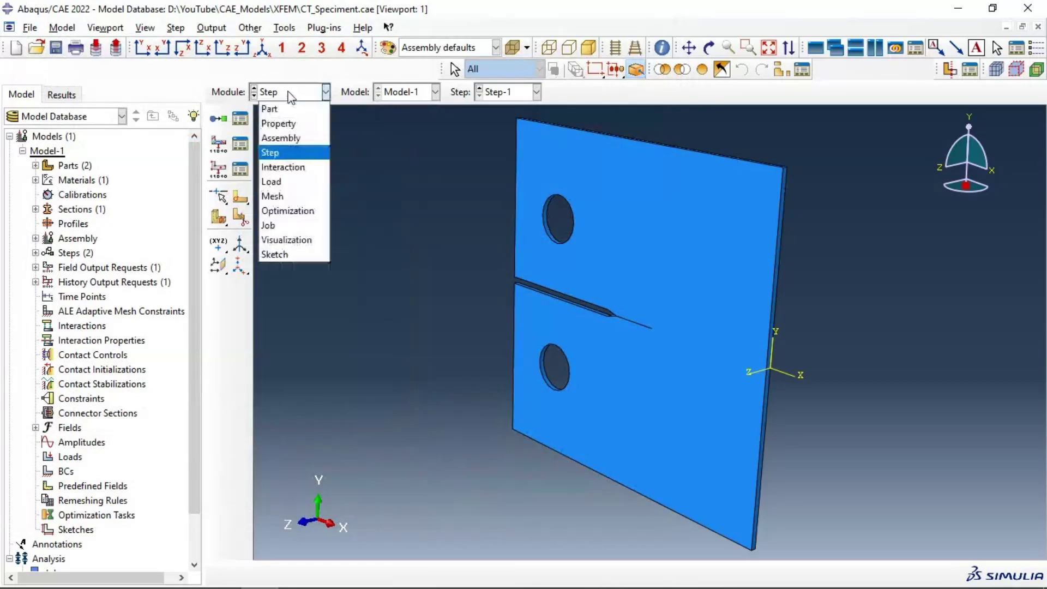
pyautogui.click(296, 166)
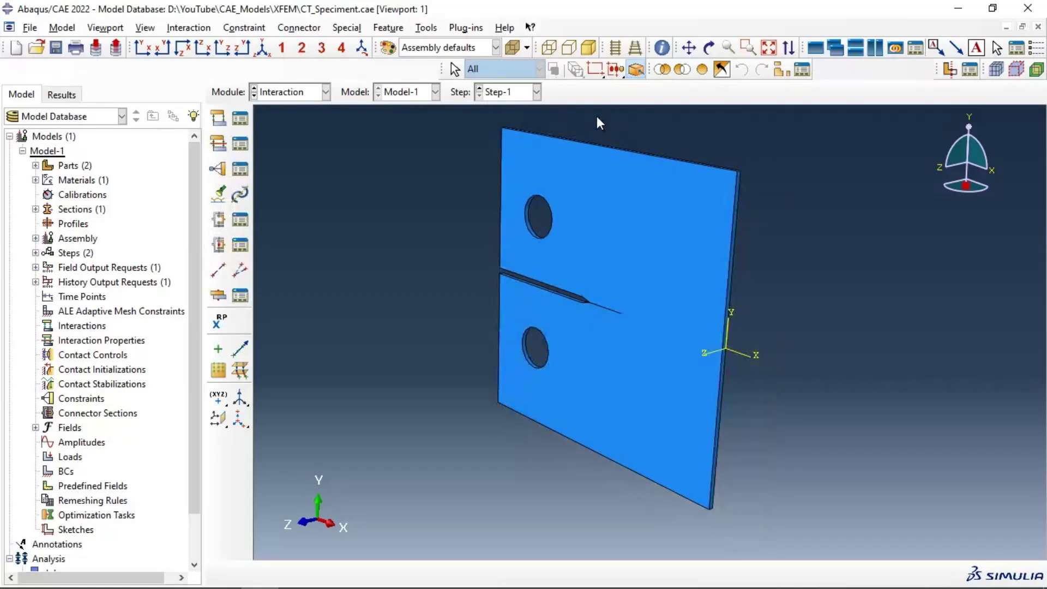
pyautogui.click(347, 28)
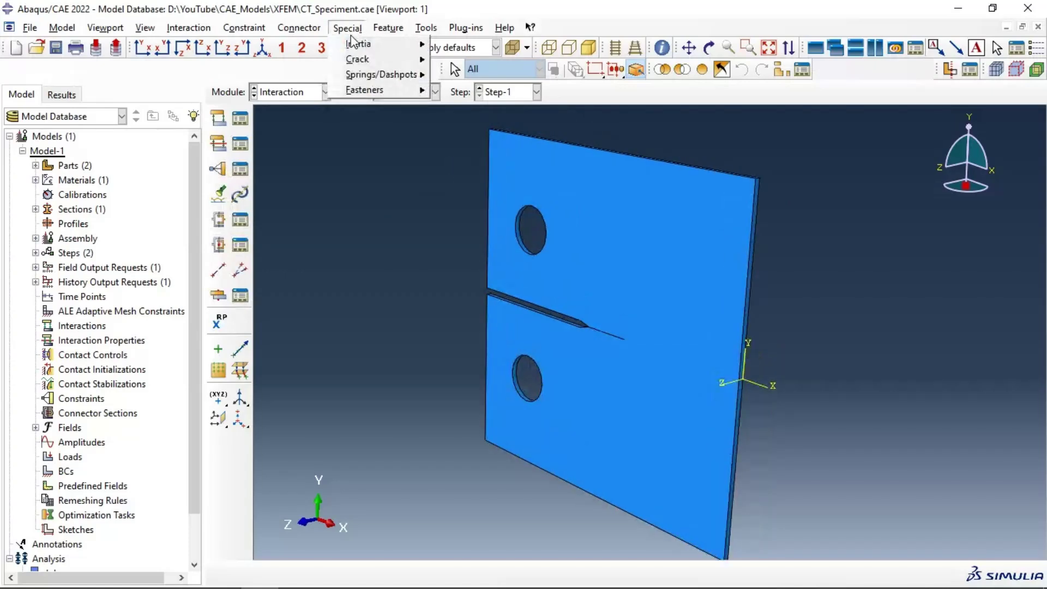
pyautogui.moveTo(360, 59)
pyautogui.click(481, 111)
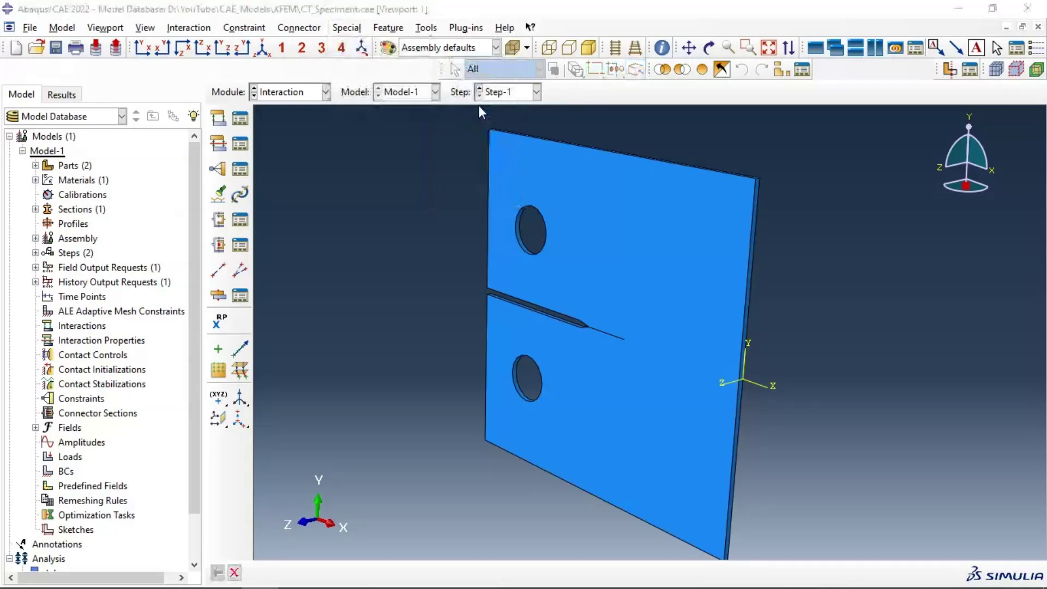
pyautogui.click(268, 249)
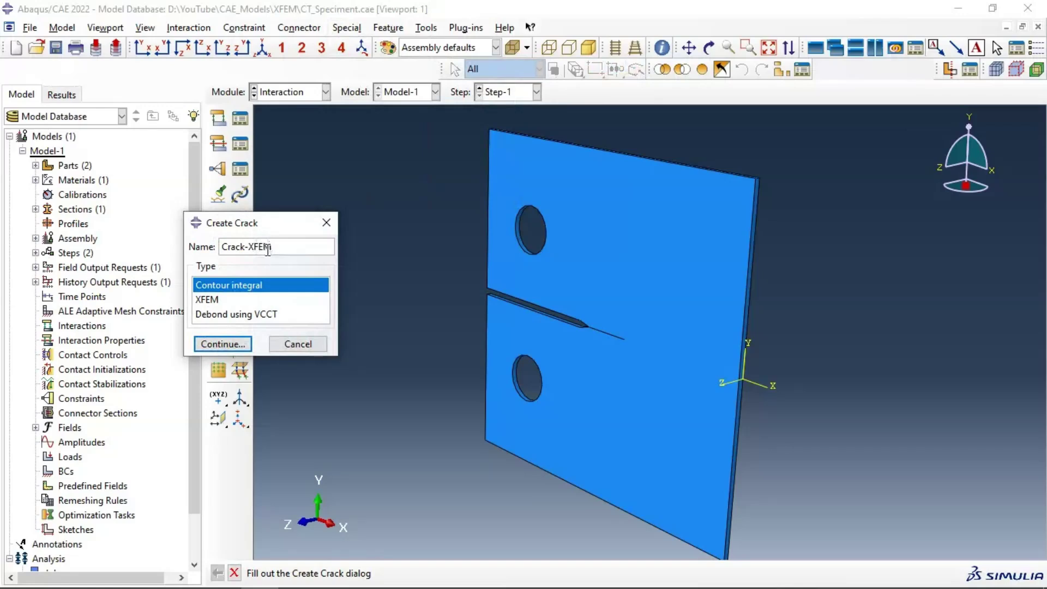
pyautogui.click(203, 300)
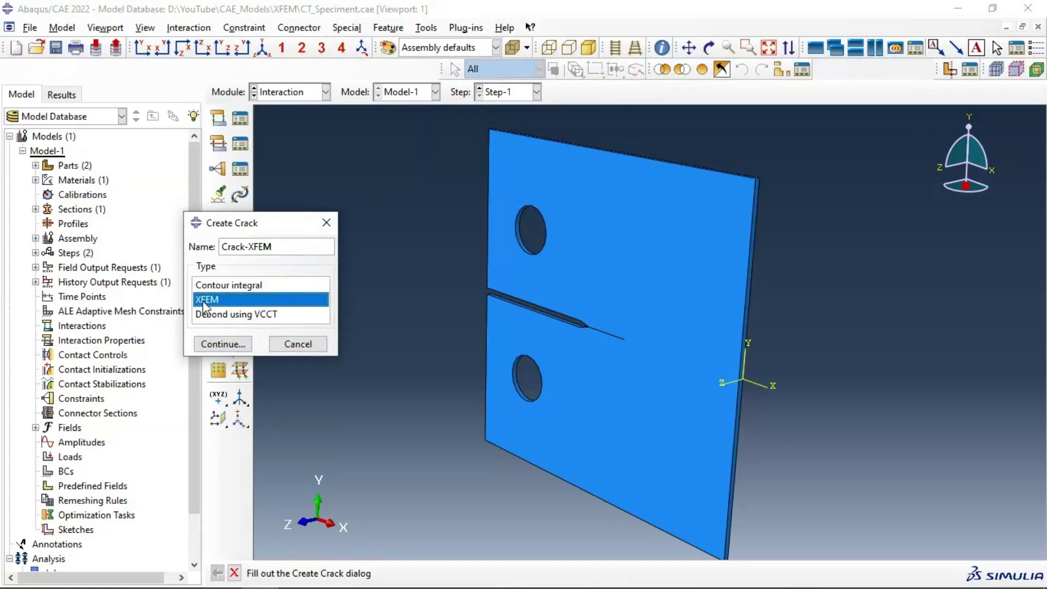
pyautogui.click(235, 344)
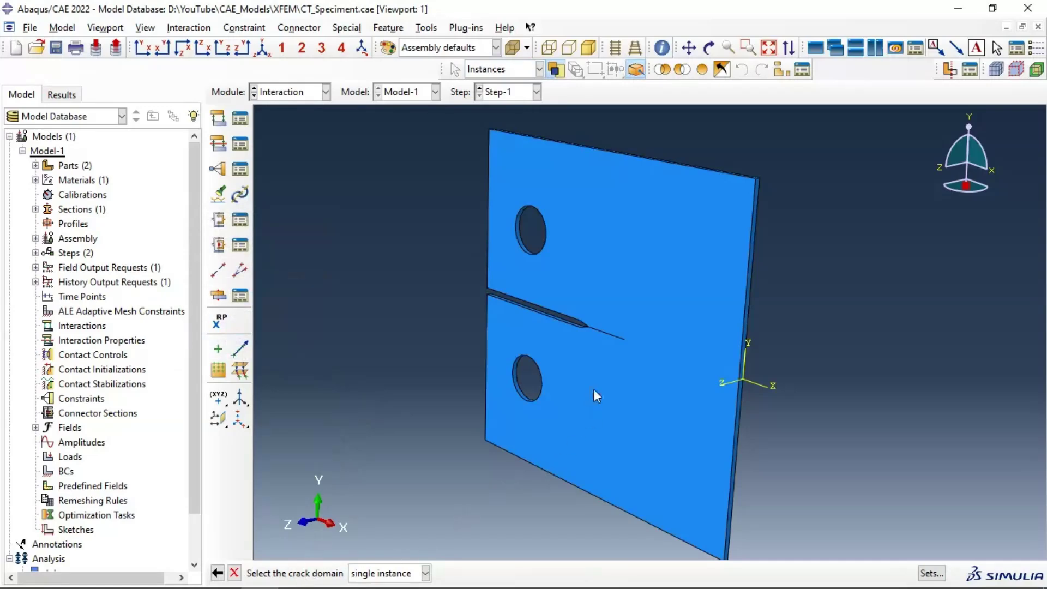
pyautogui.click(598, 354)
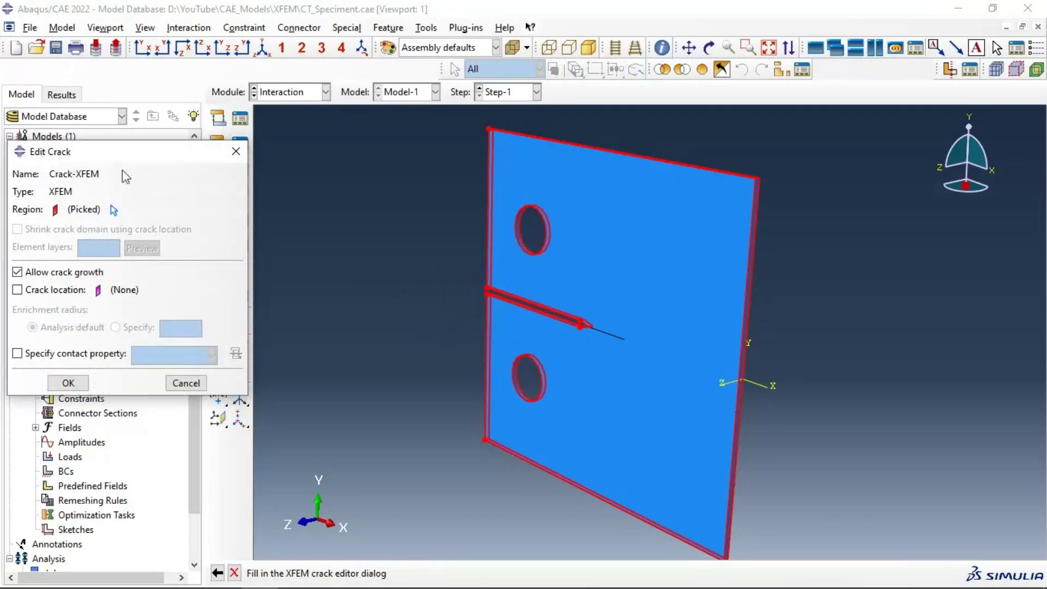
# Assign the planar crack part ahead of the notch tip as the crack location of Crack-XFEM and accept the crack definition
pyautogui.moveTo(131, 160); pyautogui.dragTo(270, 188)
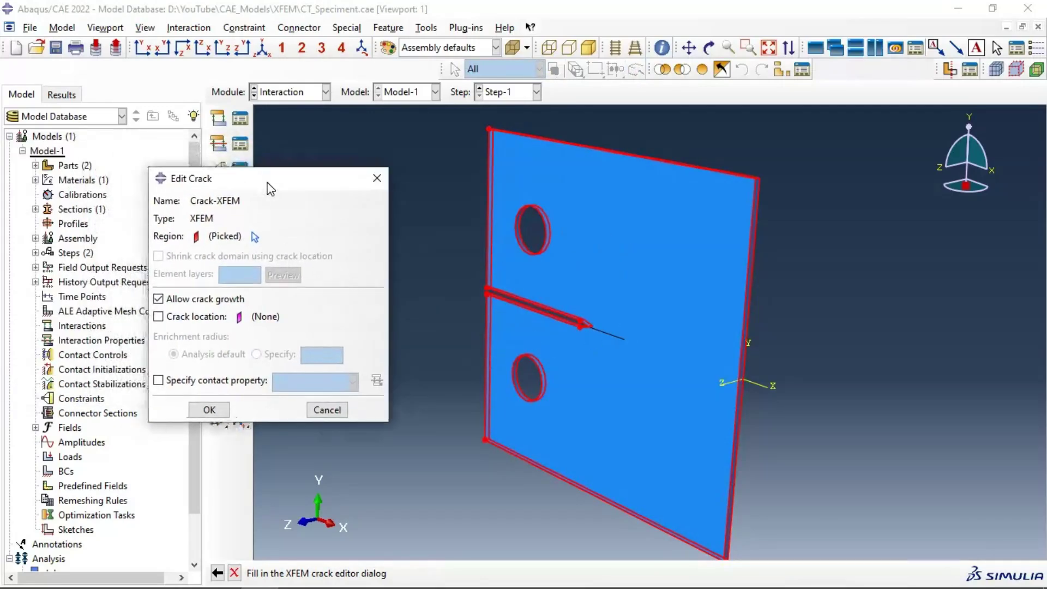
pyautogui.click(160, 319)
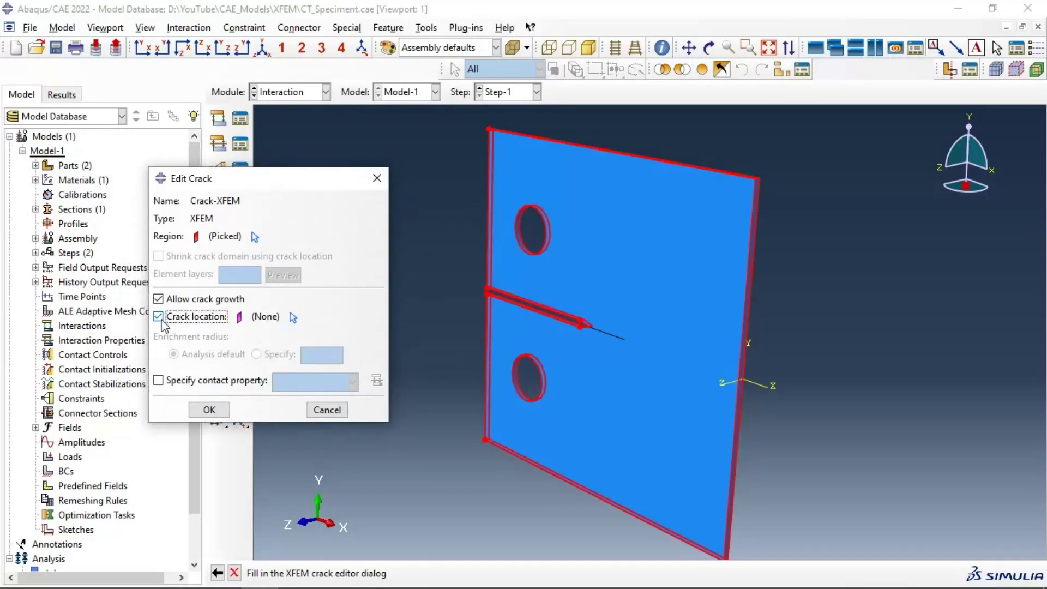
pyautogui.click(293, 318)
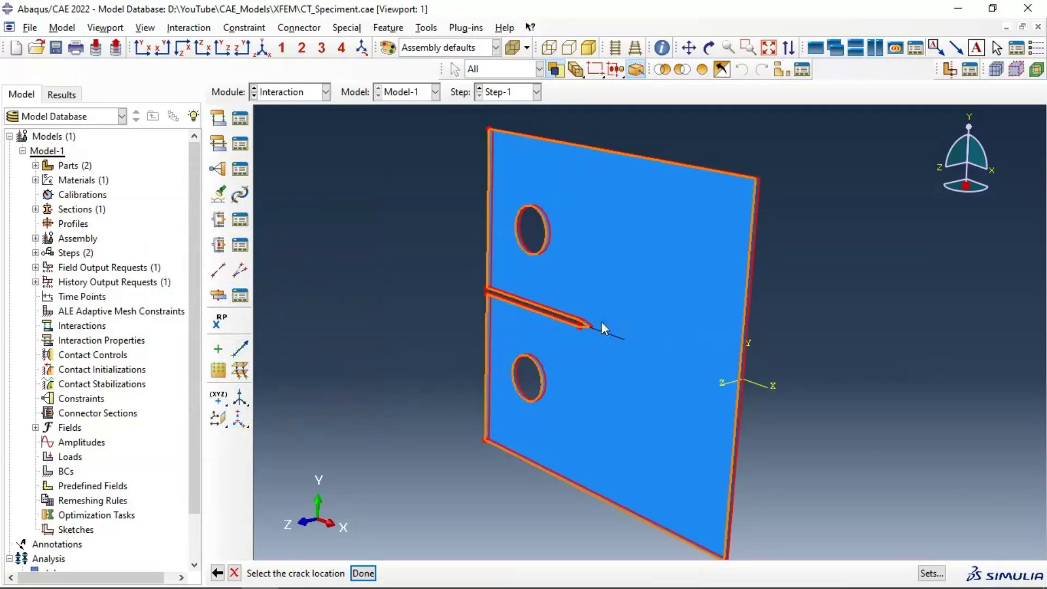
pyautogui.click(613, 332)
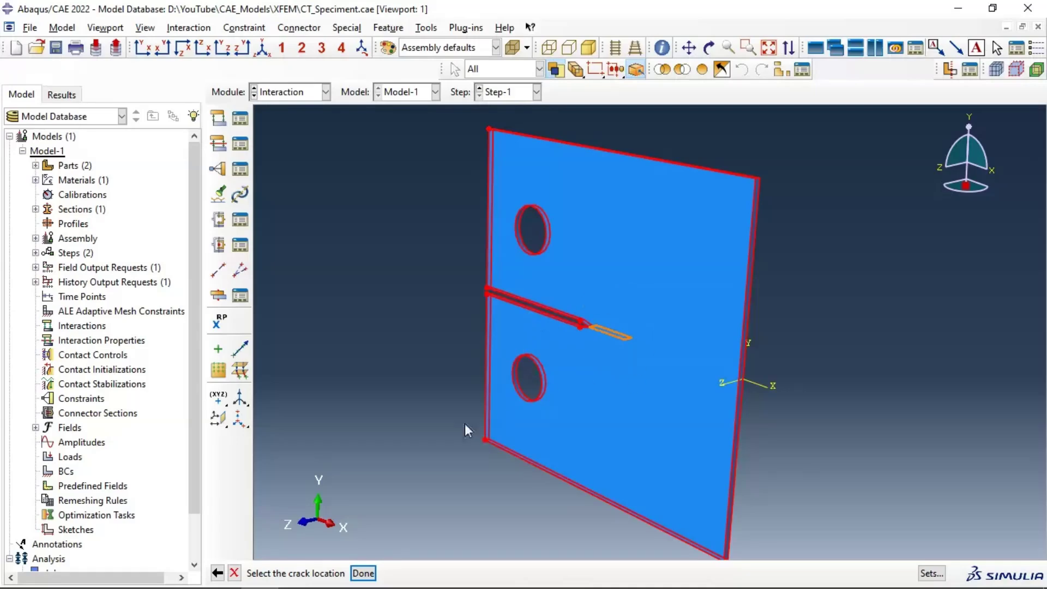
pyautogui.click(363, 573)
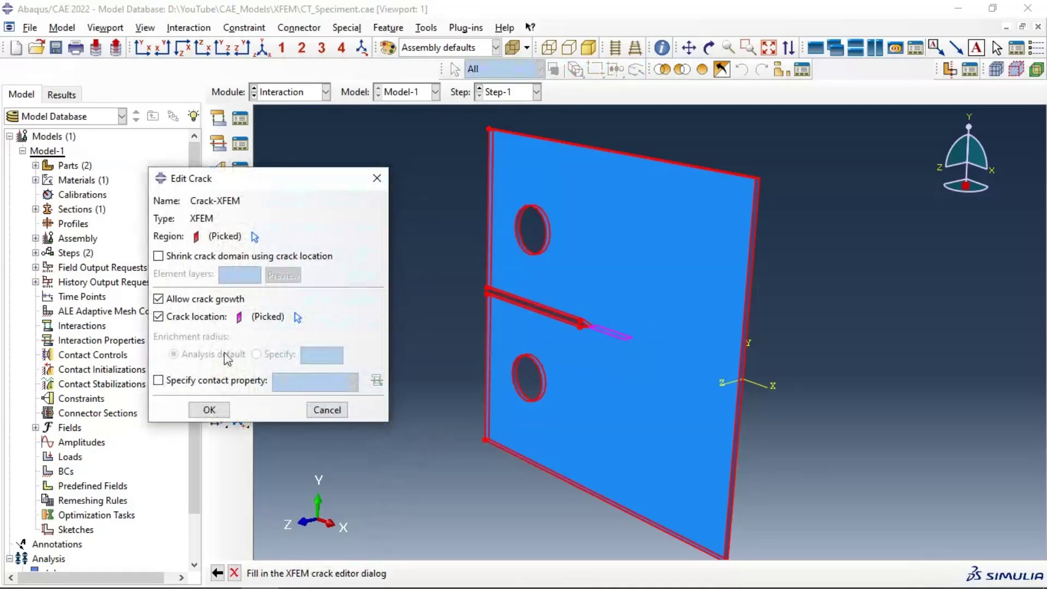
pyautogui.click(210, 410)
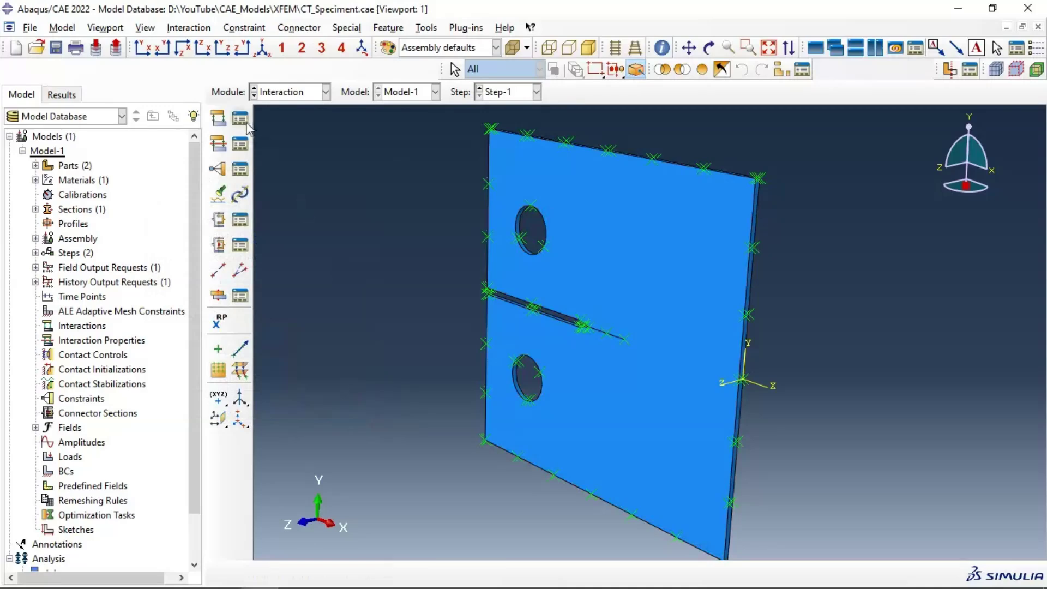
# Create an XFEM crack growth interaction in the Initial step for Crack-XFEM with crack growth allowed
pyautogui.click(218, 118)
pyautogui.click(183, 176)
pyautogui.click(167, 191)
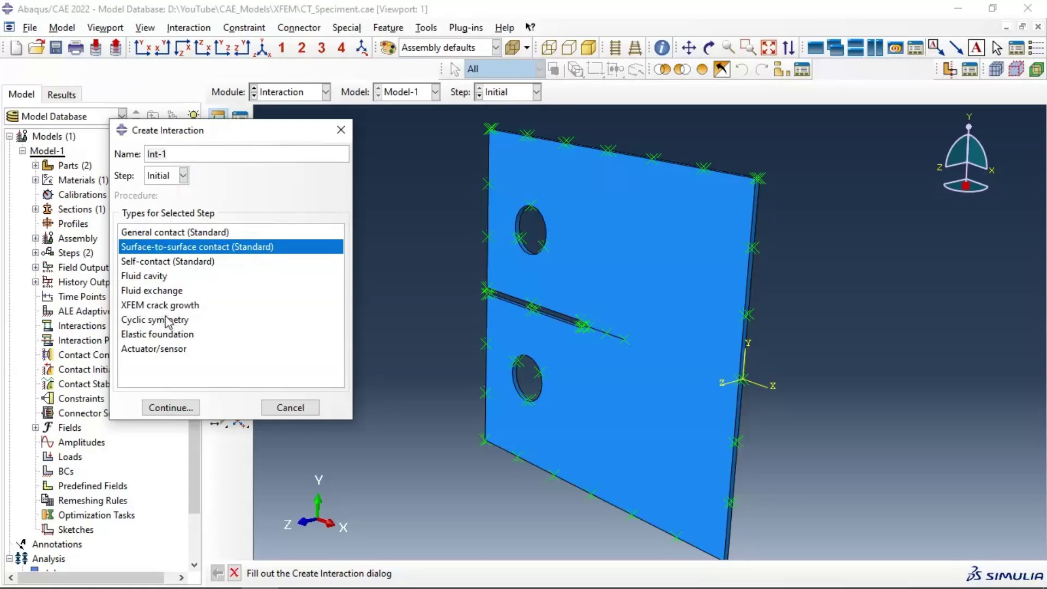
pyautogui.click(145, 306)
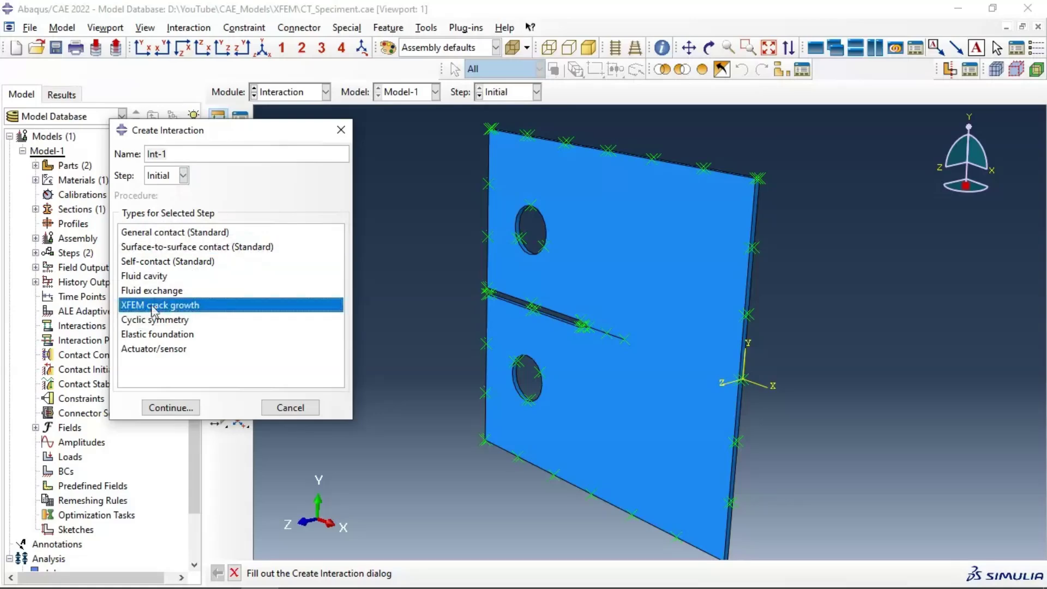
pyautogui.click(171, 406)
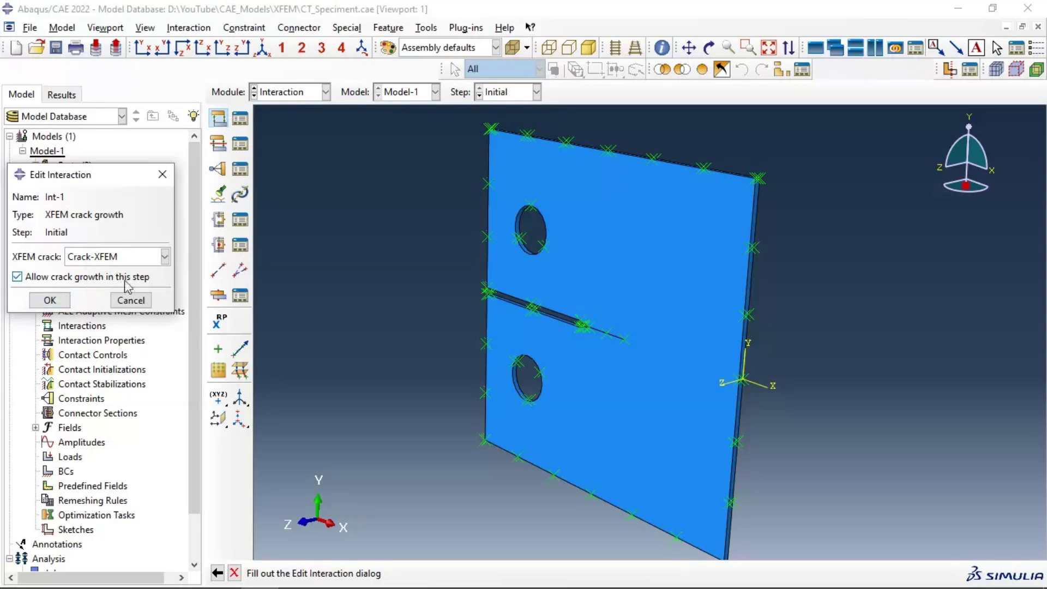
pyautogui.click(50, 300)
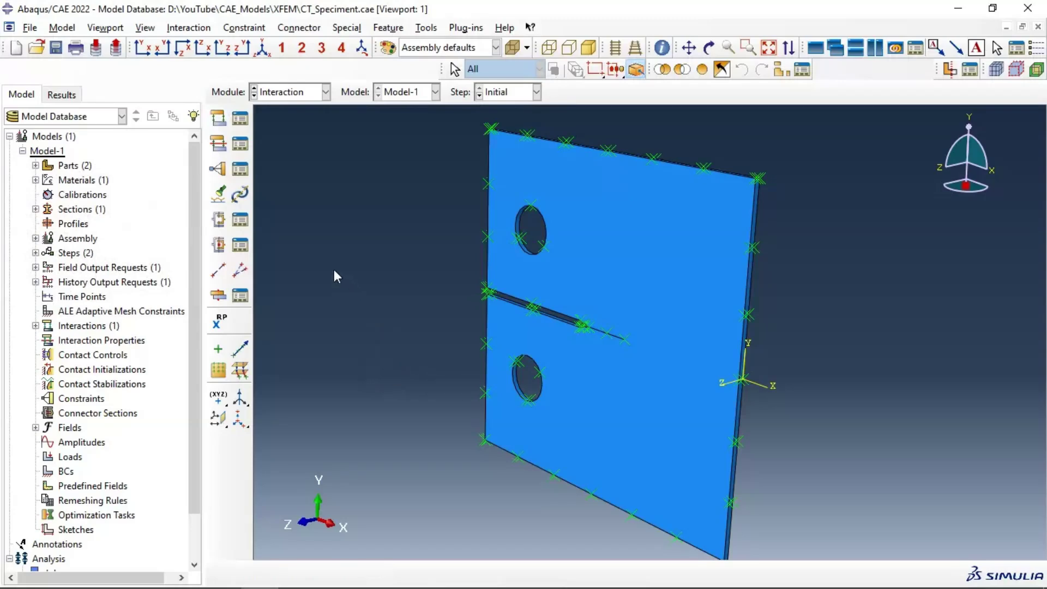
# Create reference points at the centres of the upper and lower pin holes of the specimen in the Assembly module
pyautogui.click(289, 92)
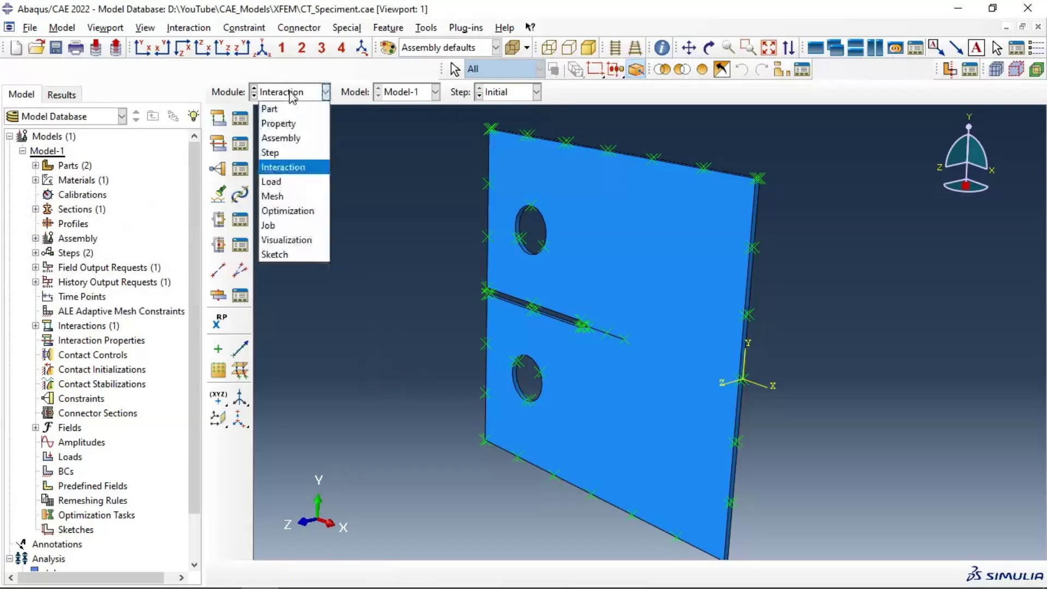
pyautogui.click(280, 138)
pyautogui.press('F3')
pyautogui.moveTo(470, 243); pyautogui.dragTo(490, 252)
pyautogui.press('Escape')
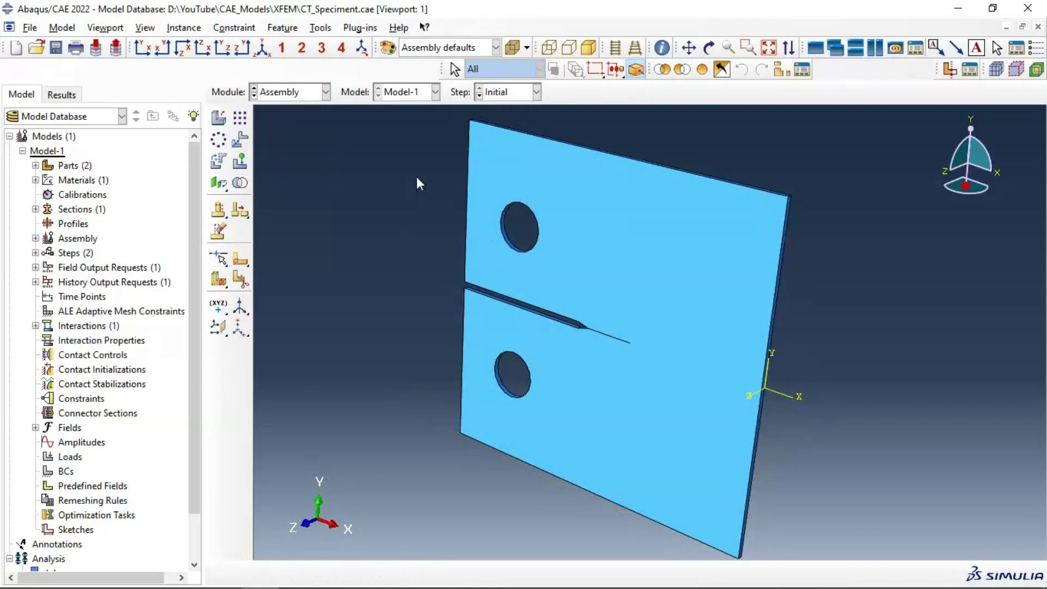
pyautogui.click(321, 28)
pyautogui.click(331, 60)
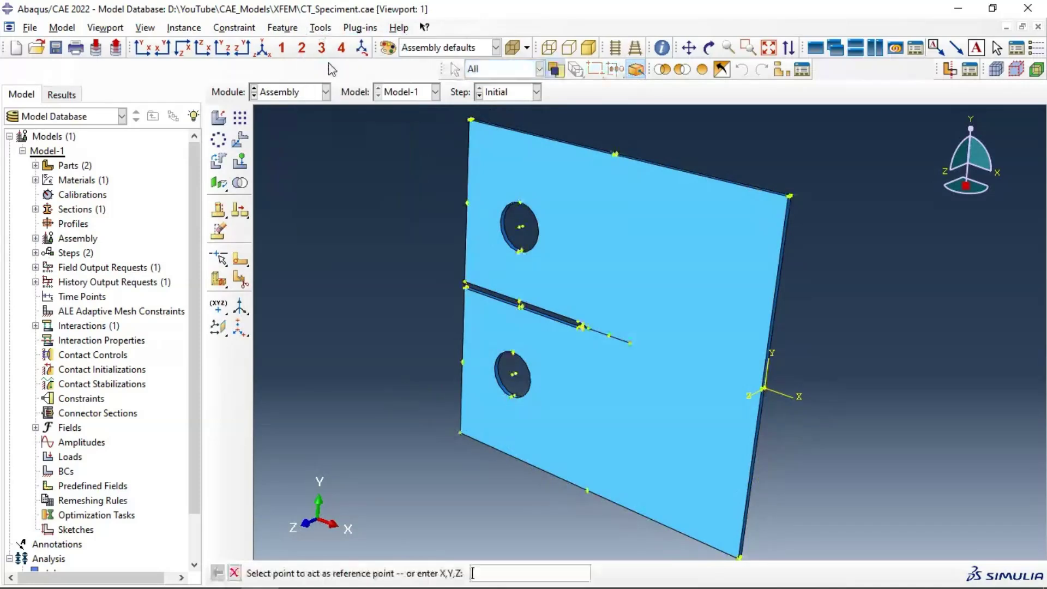
pyautogui.scroll(2, 525, 240)
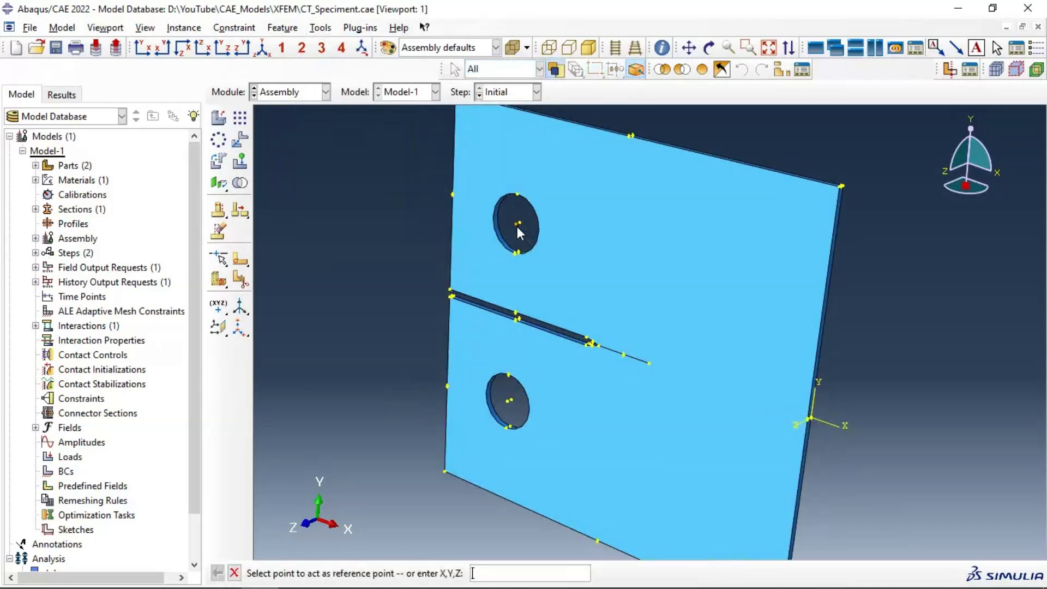
pyautogui.click(507, 401)
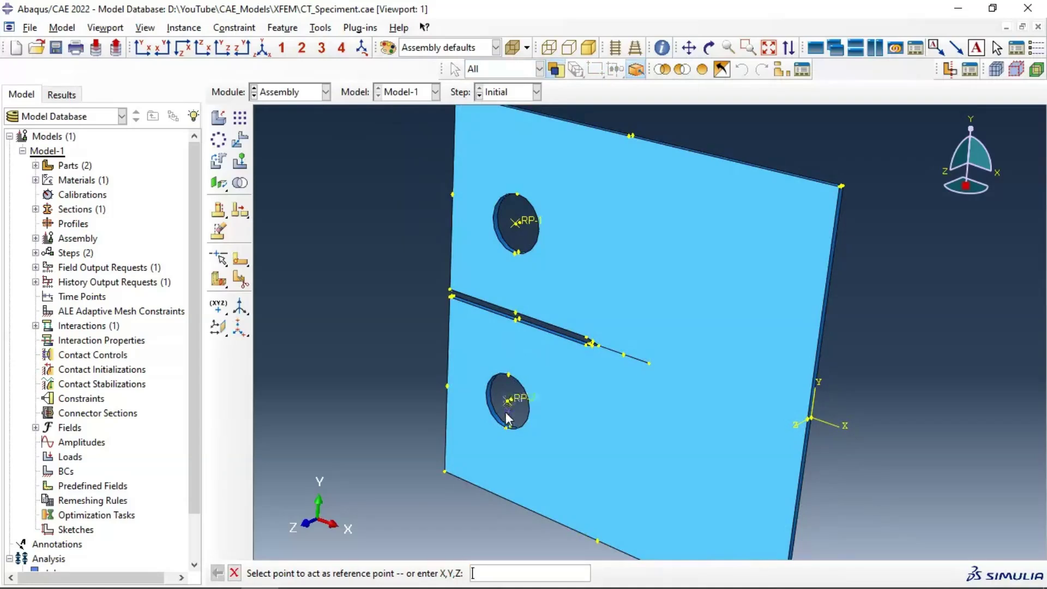
# Start a Coupling constraint in the Interaction module with the upper hole's reference point RP-1 as the control point
pyautogui.click(277, 94)
pyautogui.click(284, 163)
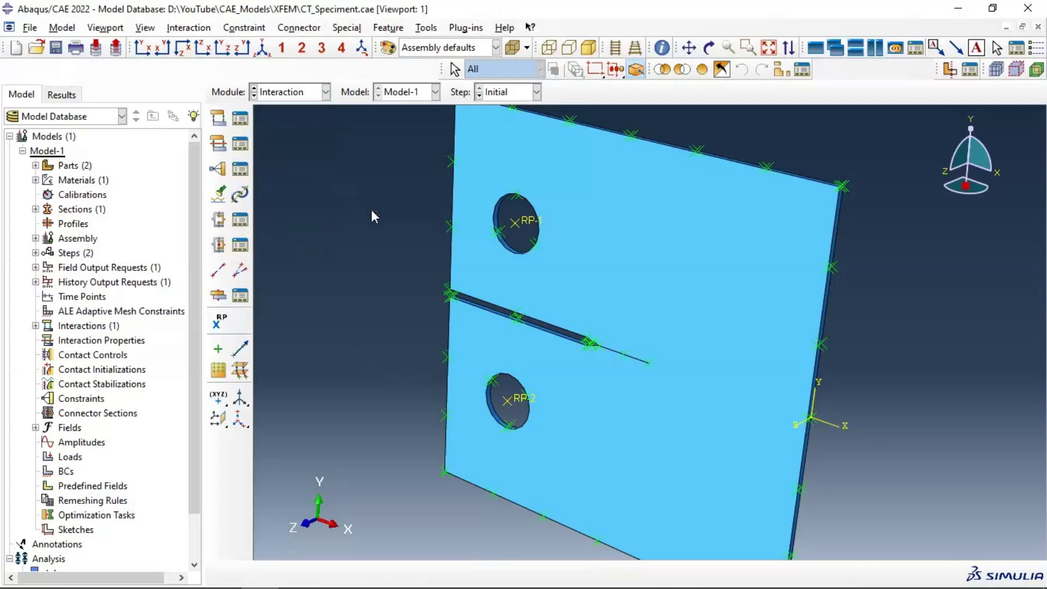
pyautogui.click(218, 170)
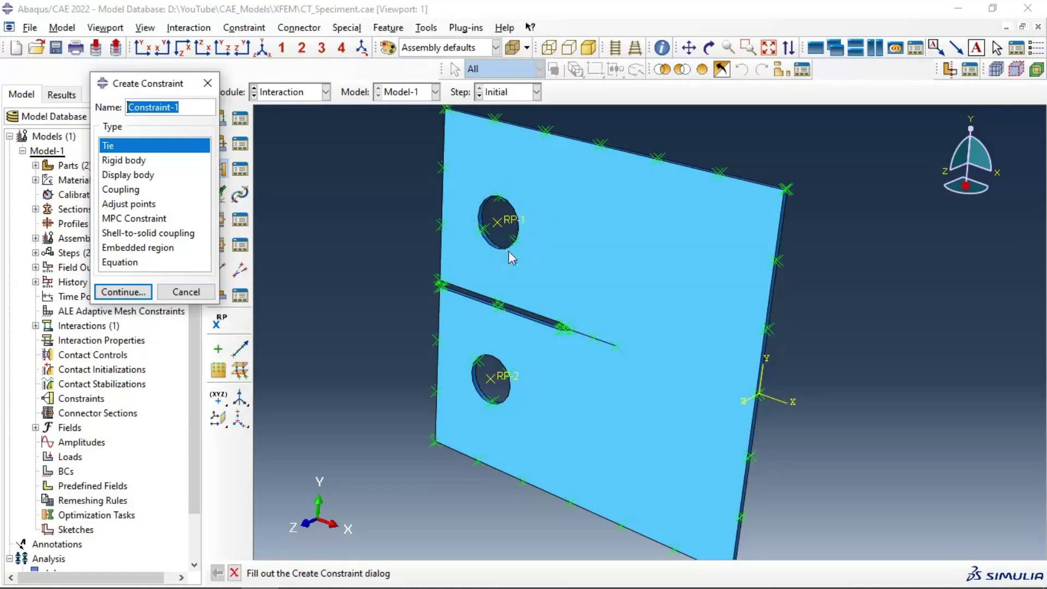
pyautogui.click(121, 189)
pyautogui.click(124, 293)
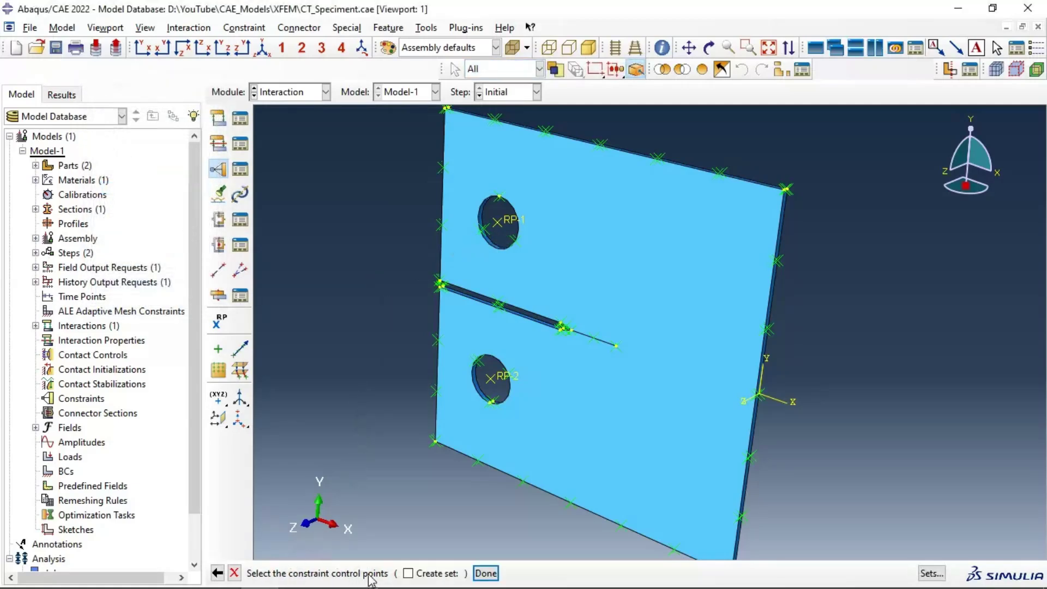
pyautogui.click(507, 224)
pyautogui.click(486, 573)
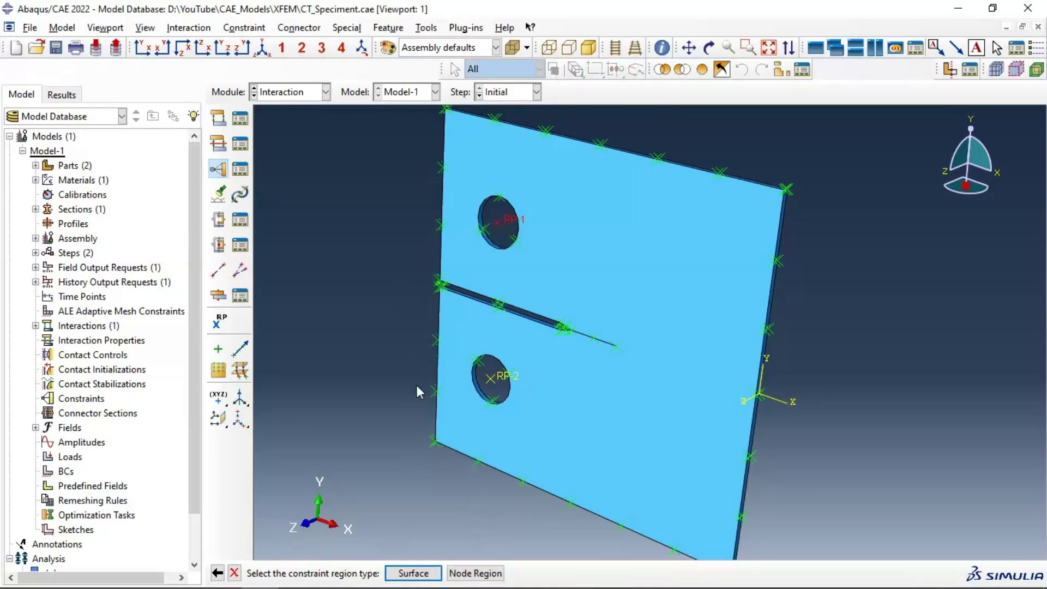
# Assign the upper pin hole's inner cylindrical surface as the constraint region of the coupling
pyautogui.click(414, 573)
pyautogui.scroll(5, 508, 260)
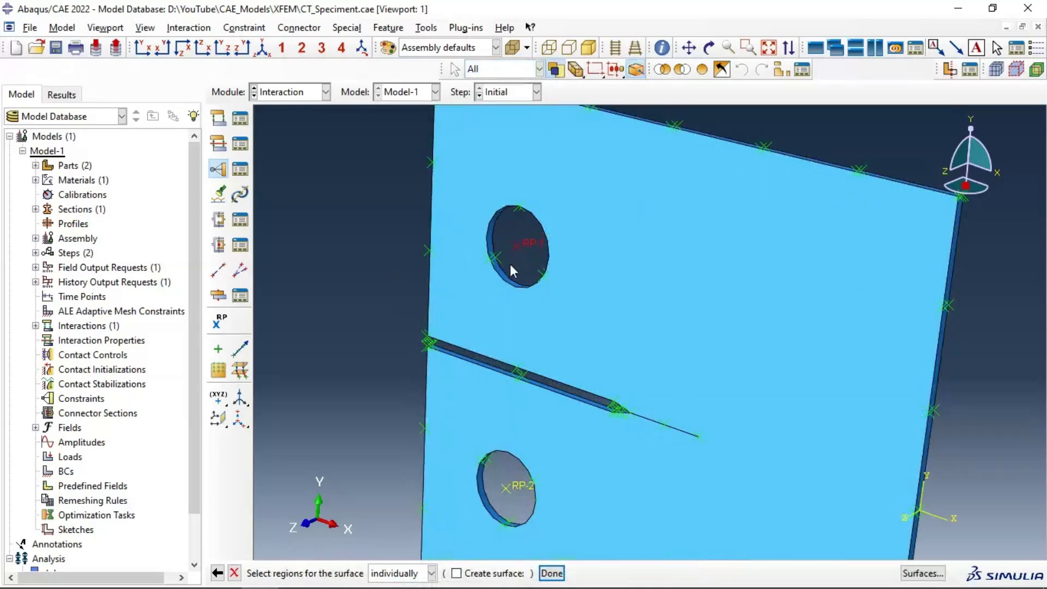
pyautogui.click(474, 216)
pyautogui.scroll(-4, 534, 168)
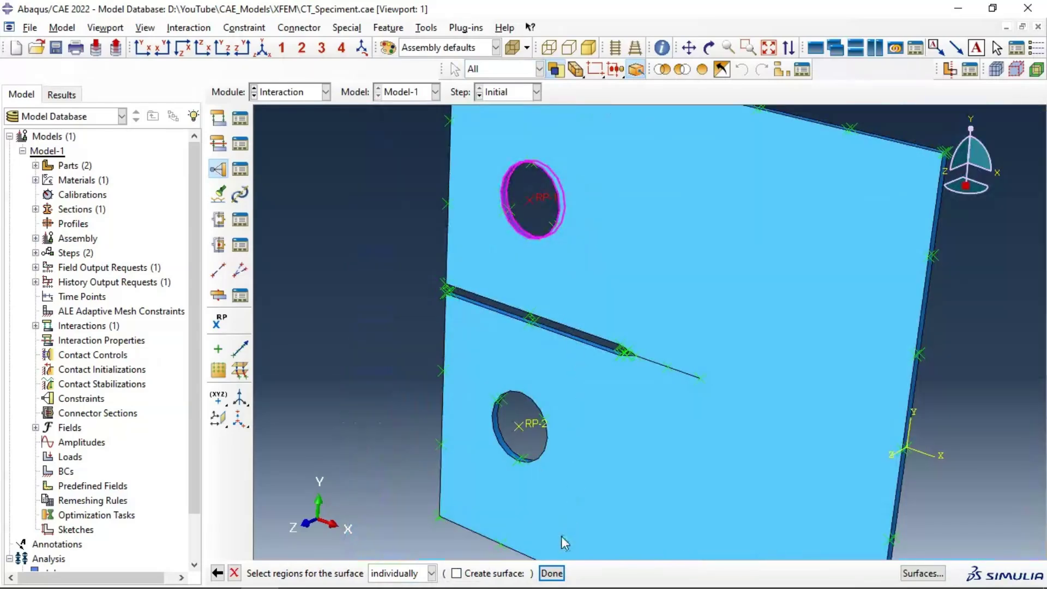
pyautogui.click(552, 573)
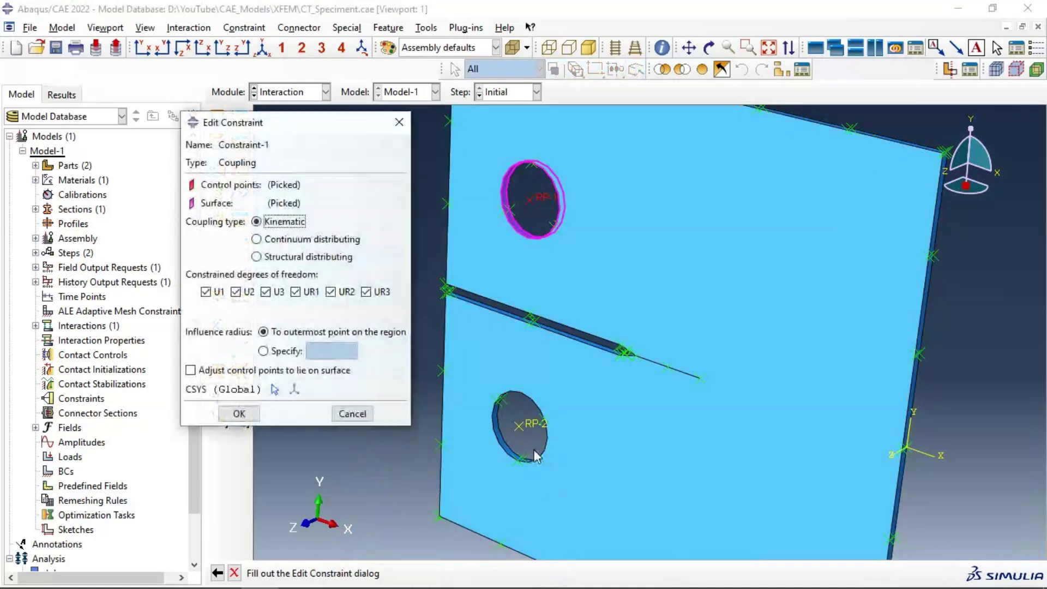
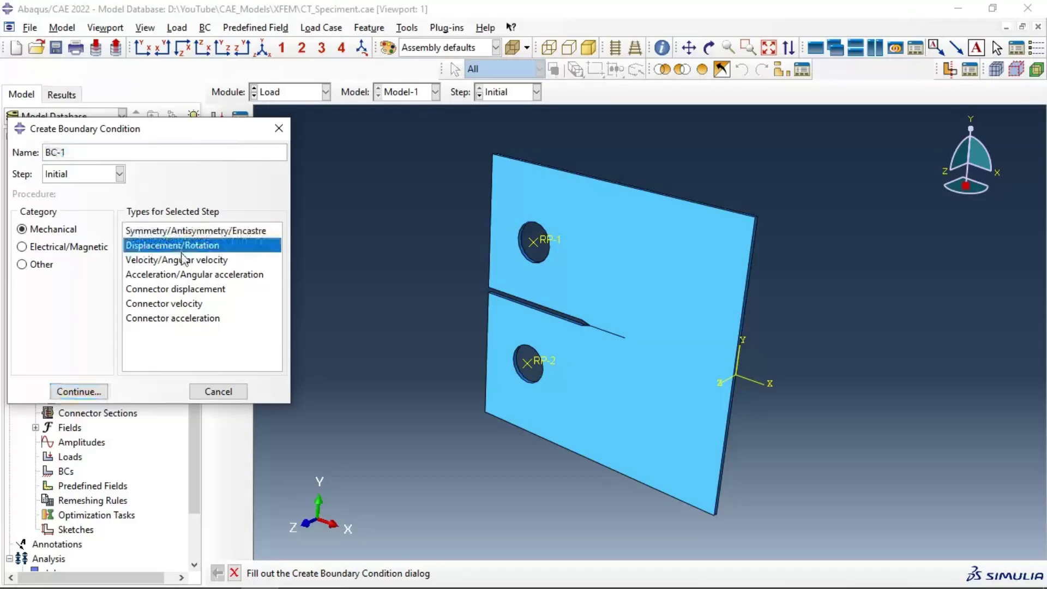
# Create a Displacement/Rotation boundary condition in the Initial step on RP-2, constraining U1, U2 and U3
pyautogui.click(82, 393)
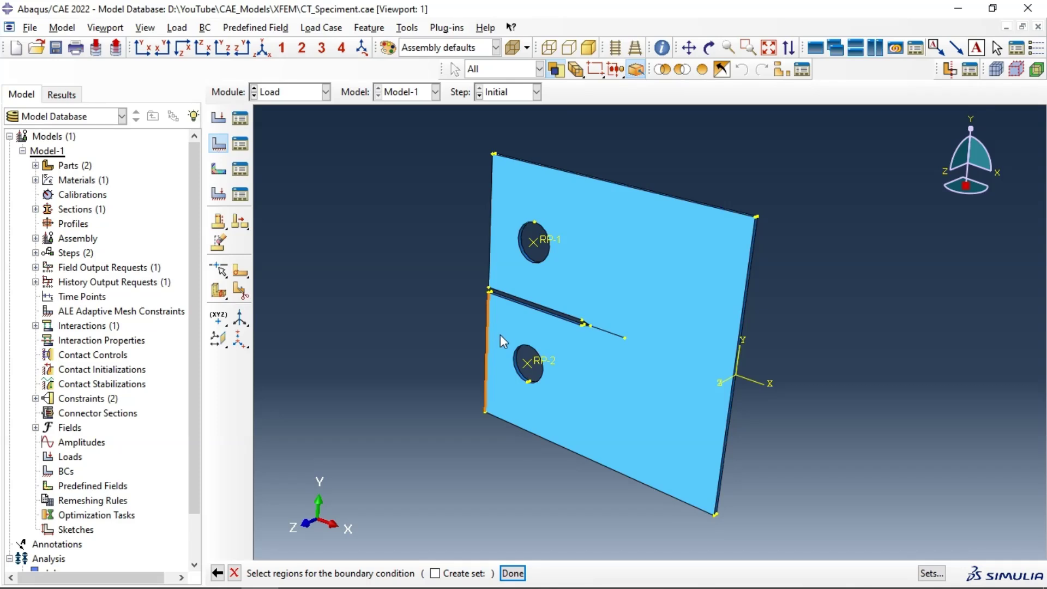
pyautogui.click(513, 371)
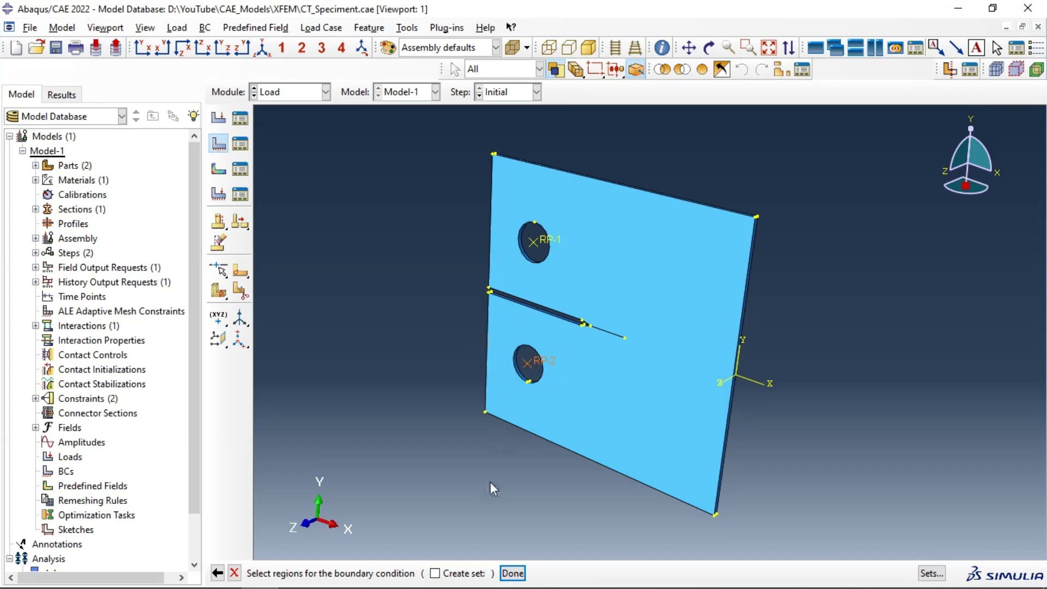
pyautogui.click(513, 573)
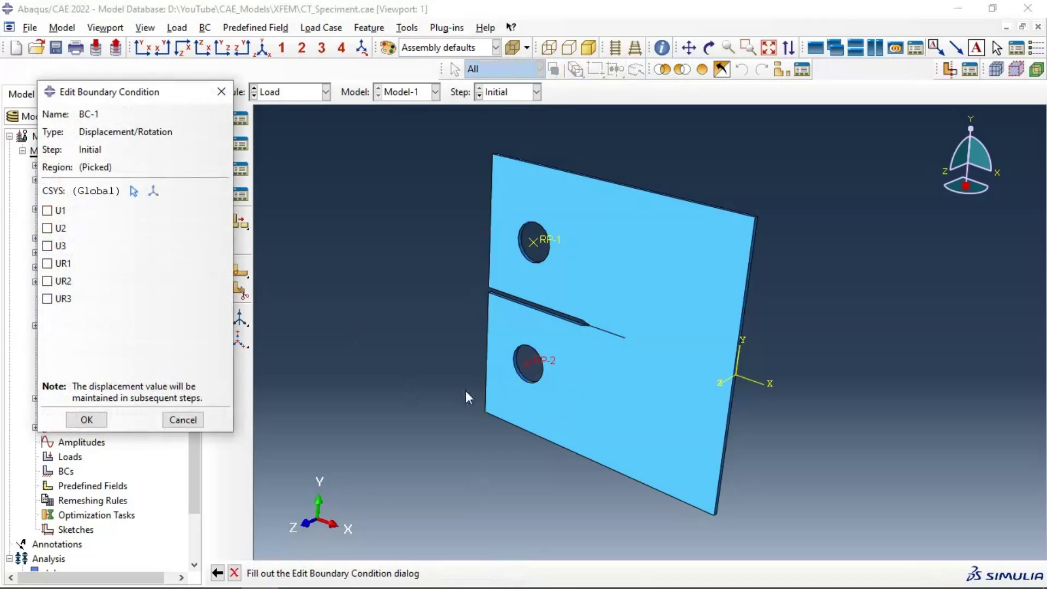
pyautogui.click(48, 211)
pyautogui.click(48, 229)
pyautogui.click(48, 246)
pyautogui.click(88, 420)
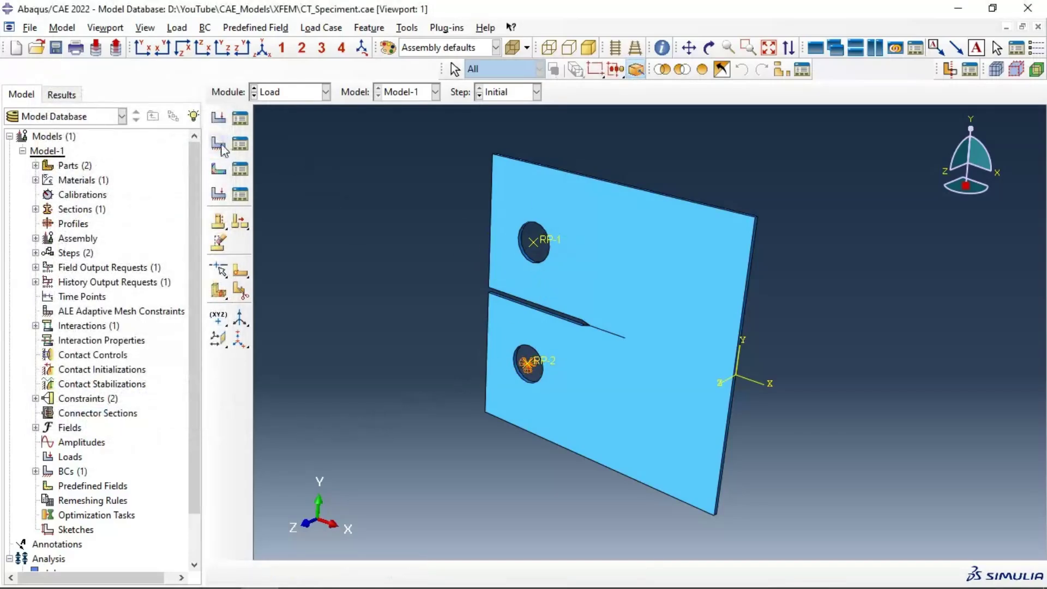
# Create a Displacement/Rotation boundary condition in the Initial step on RP-1, constraining U1 and U3
pyautogui.click(218, 171)
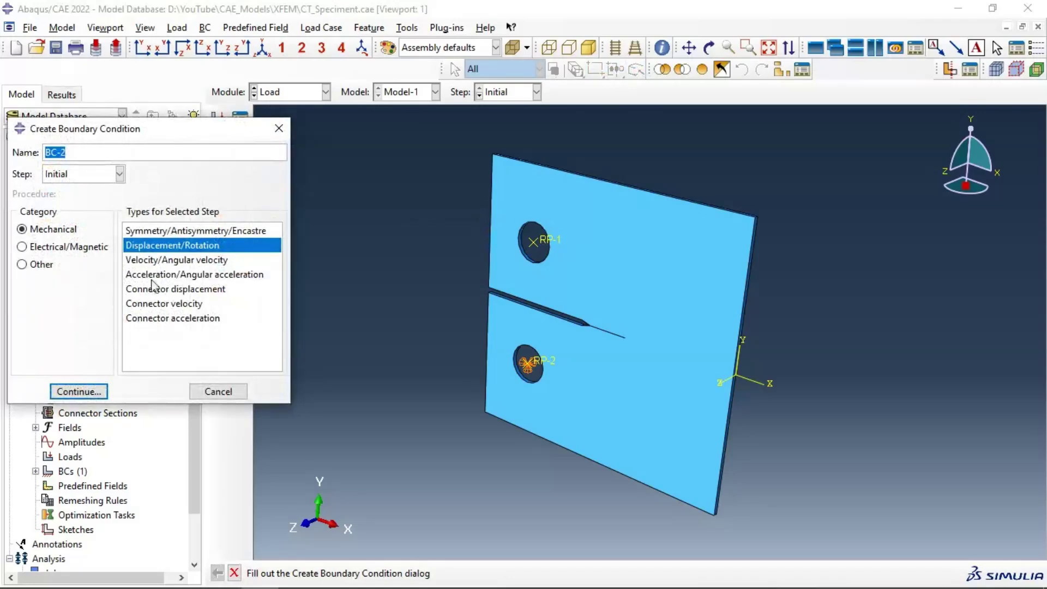
pyautogui.click(78, 391)
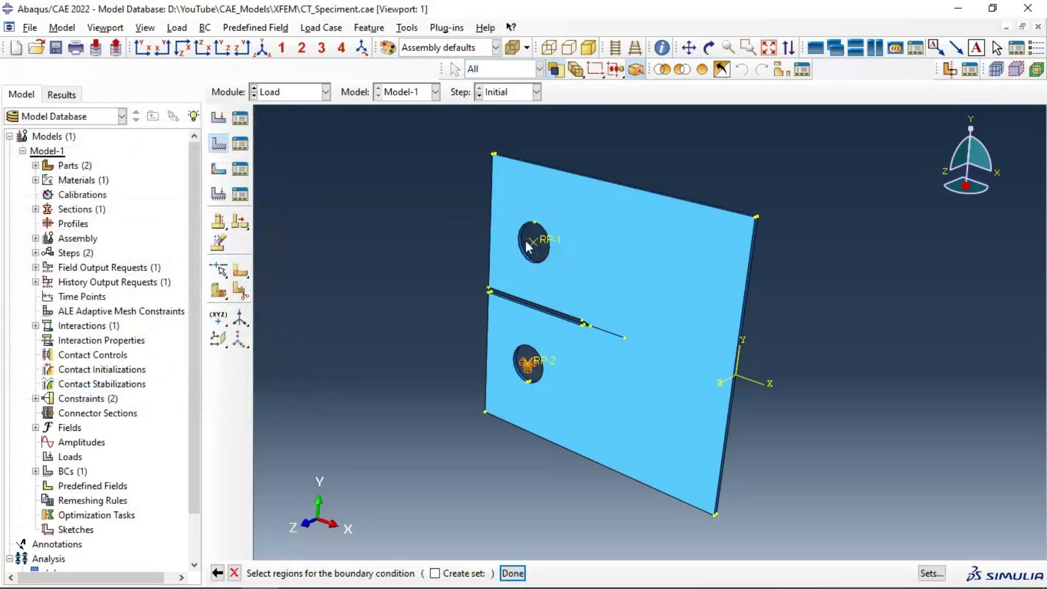
pyautogui.click(513, 574)
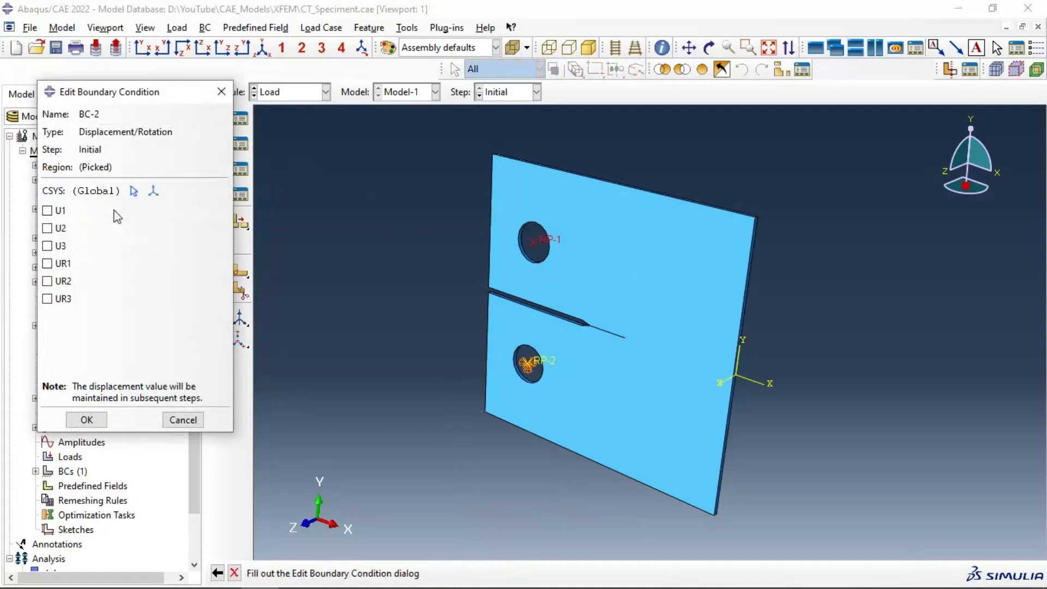
pyautogui.click(47, 211)
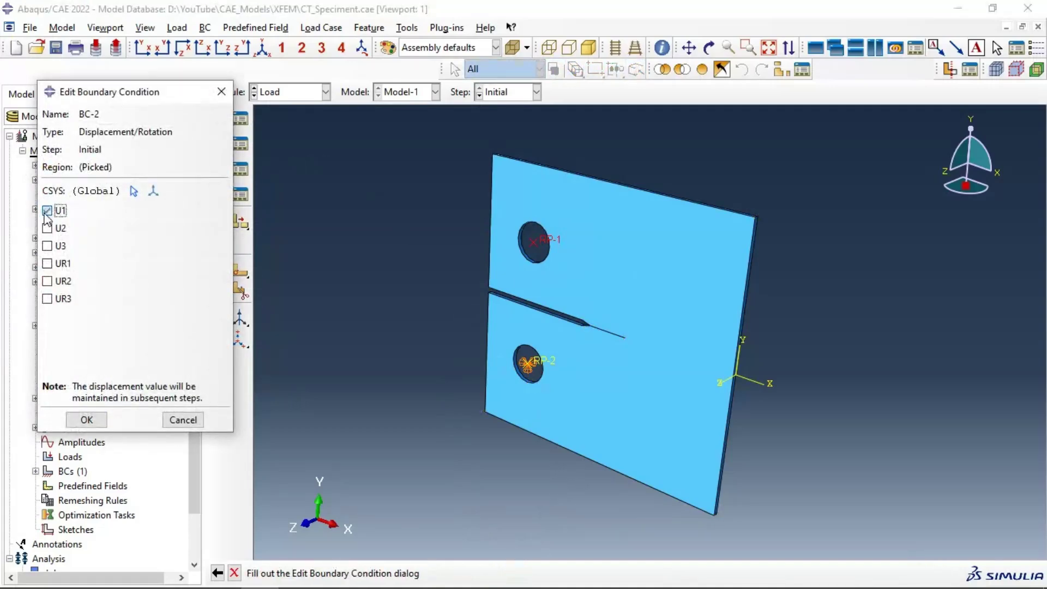
pyautogui.click(48, 247)
pyautogui.click(87, 419)
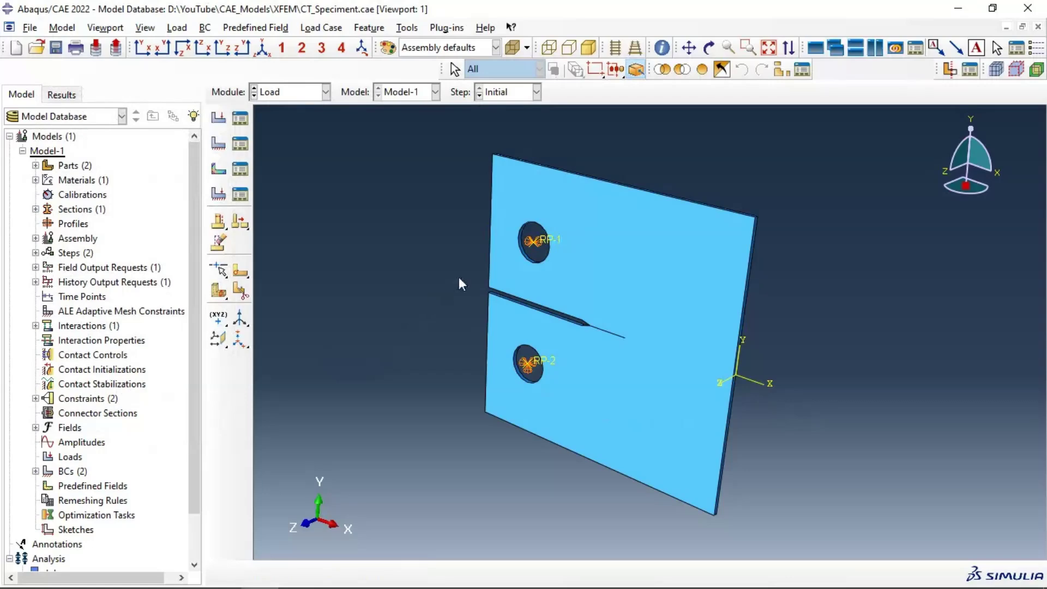
pyautogui.click(219, 144)
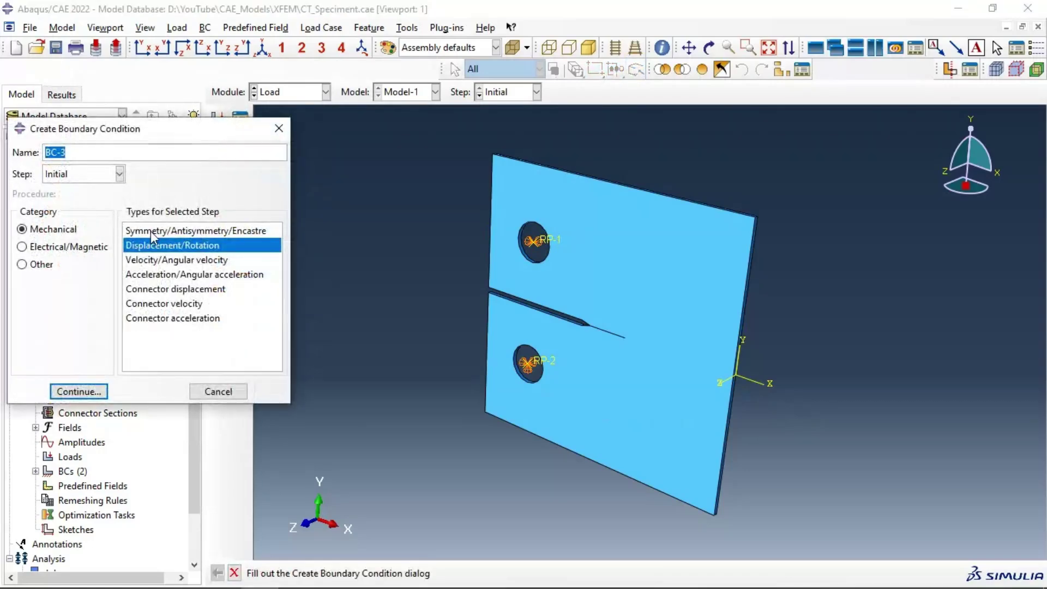
pyautogui.click(79, 391)
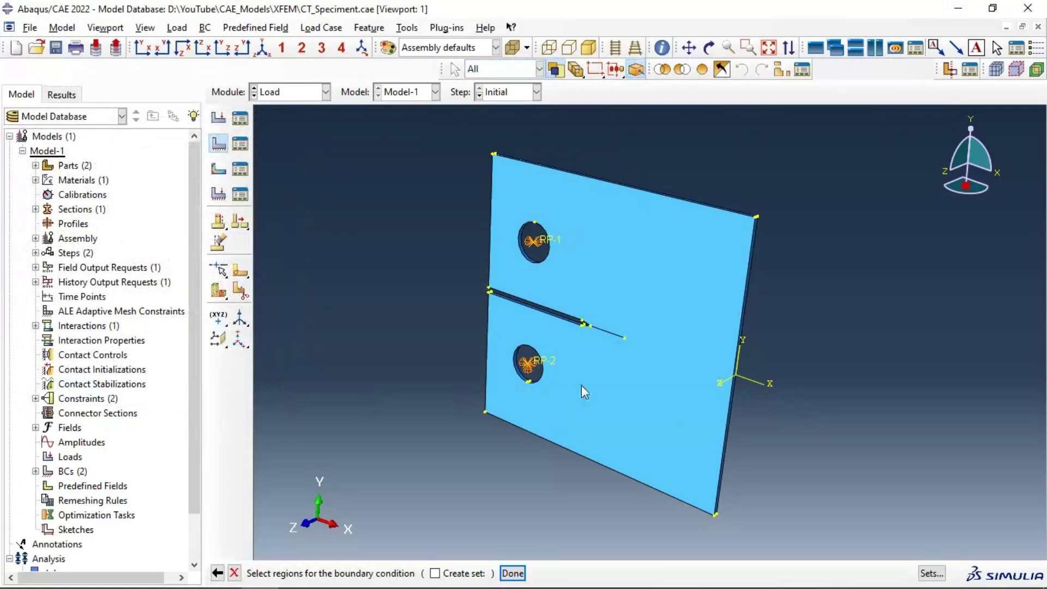
pyautogui.scroll(-5, 752, 377)
pyautogui.scroll(-3, 709, 368)
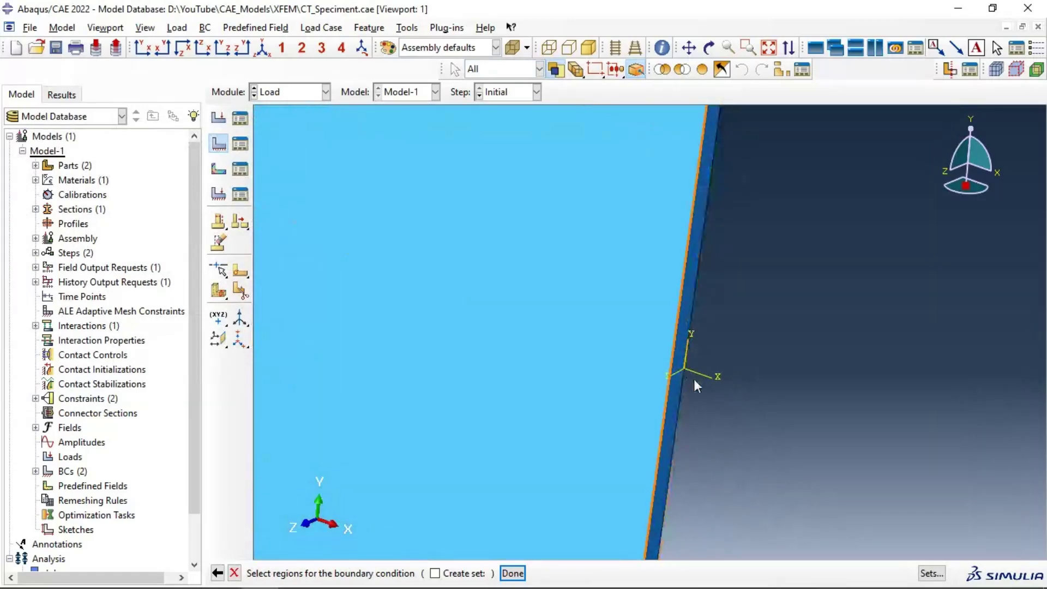
pyautogui.scroll(2, 720, 349)
pyautogui.scroll(3, 720, 350)
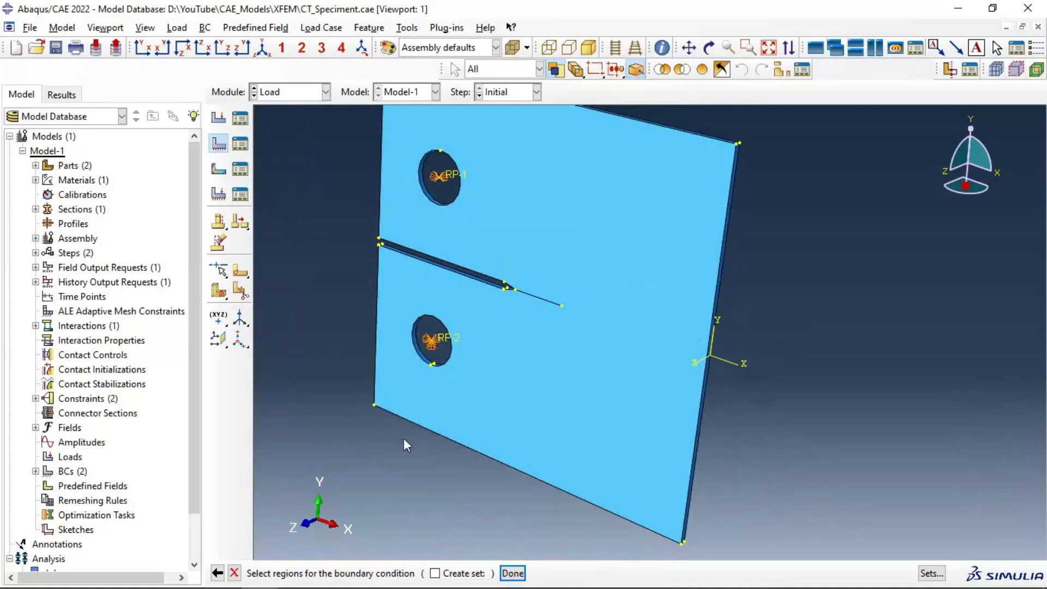
pyautogui.click(234, 573)
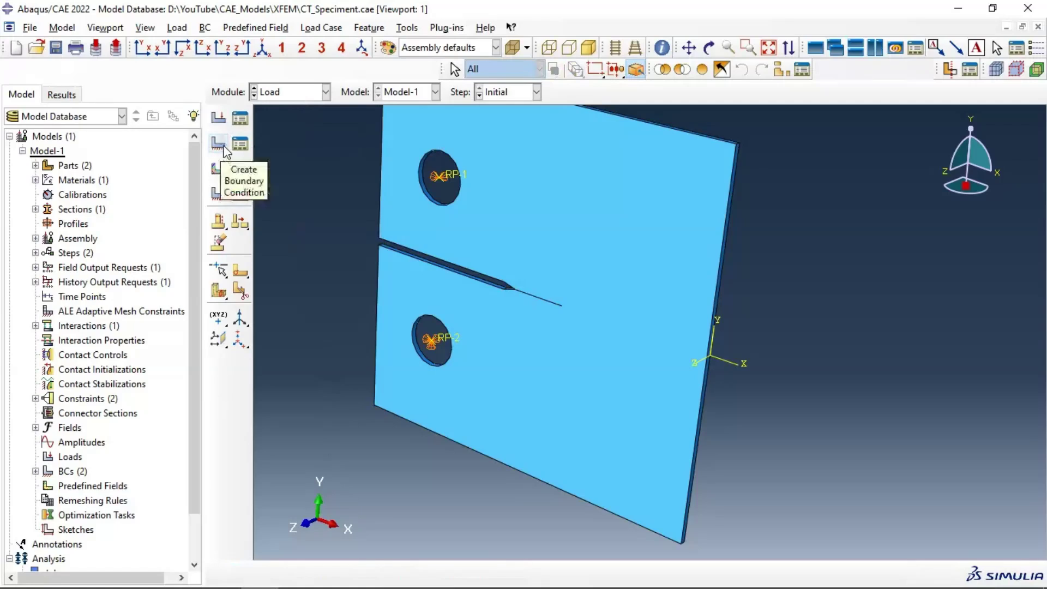
# Create a concentrated force load in Step-1 on reference point RP-1 with CF2 set to 50
pyautogui.click(218, 118)
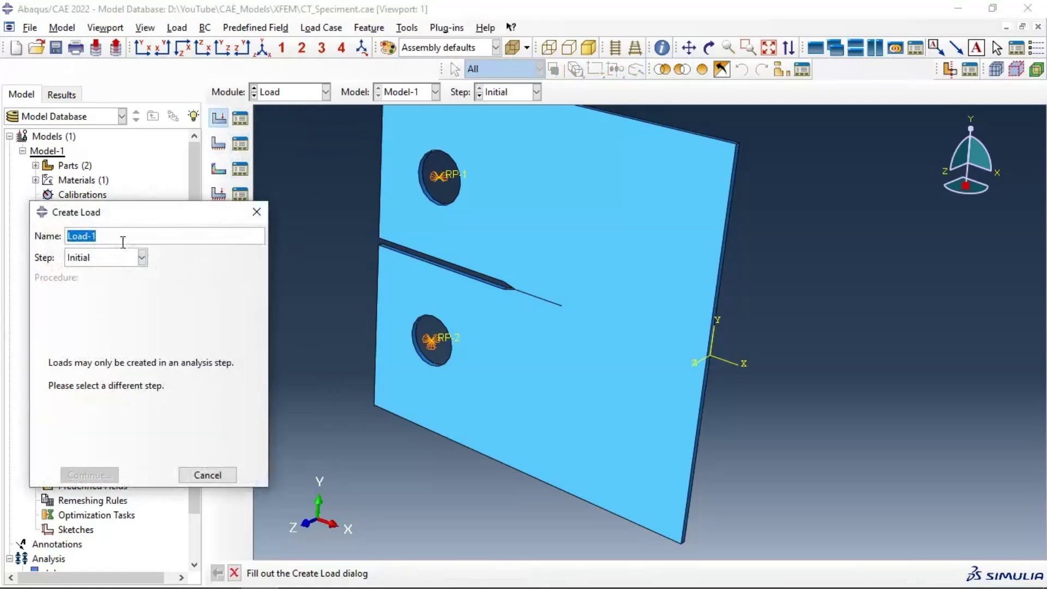
pyautogui.moveTo(111, 236); pyautogui.dragTo(78, 236)
pyautogui.click(85, 259)
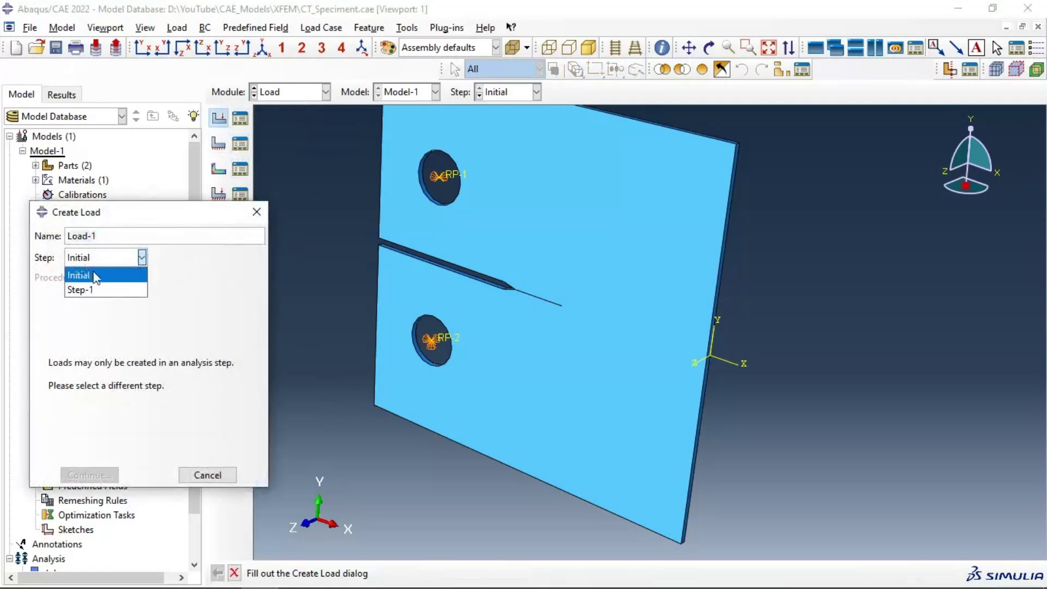
pyautogui.click(82, 289)
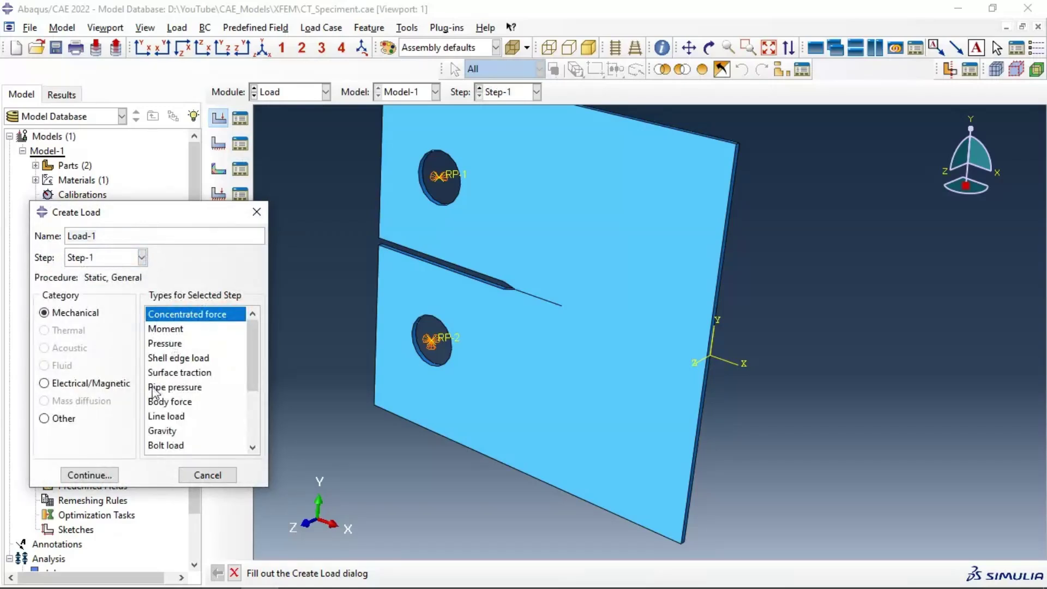
pyautogui.click(87, 475)
pyautogui.click(450, 178)
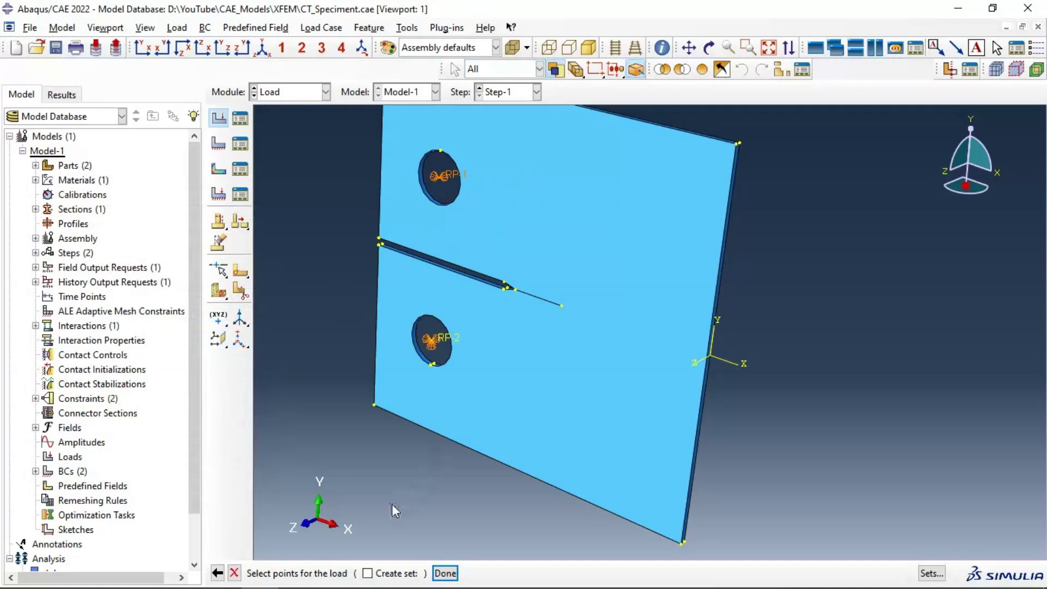
pyautogui.click(446, 573)
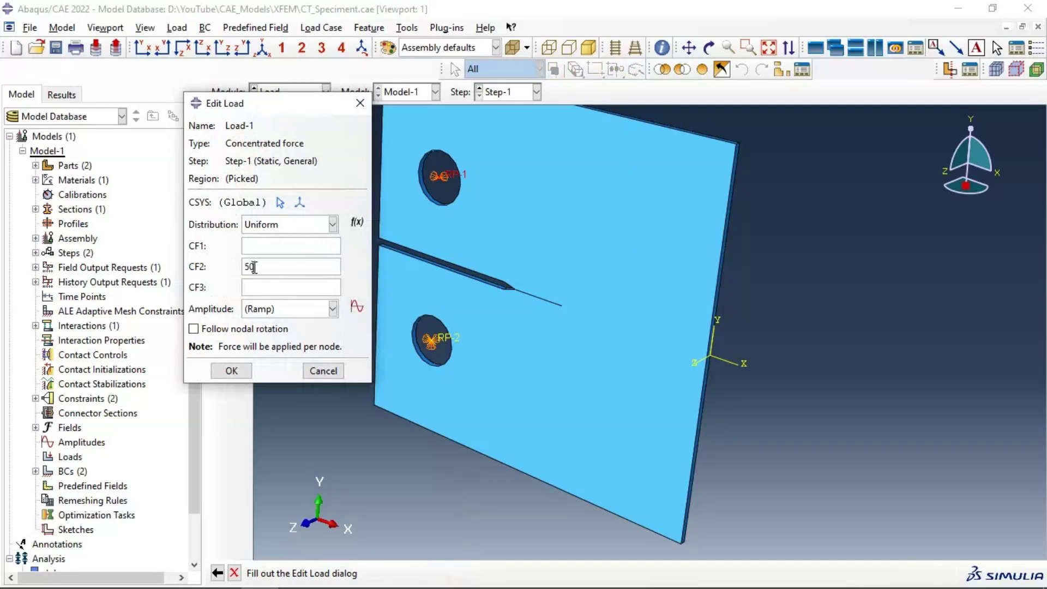
pyautogui.click(236, 371)
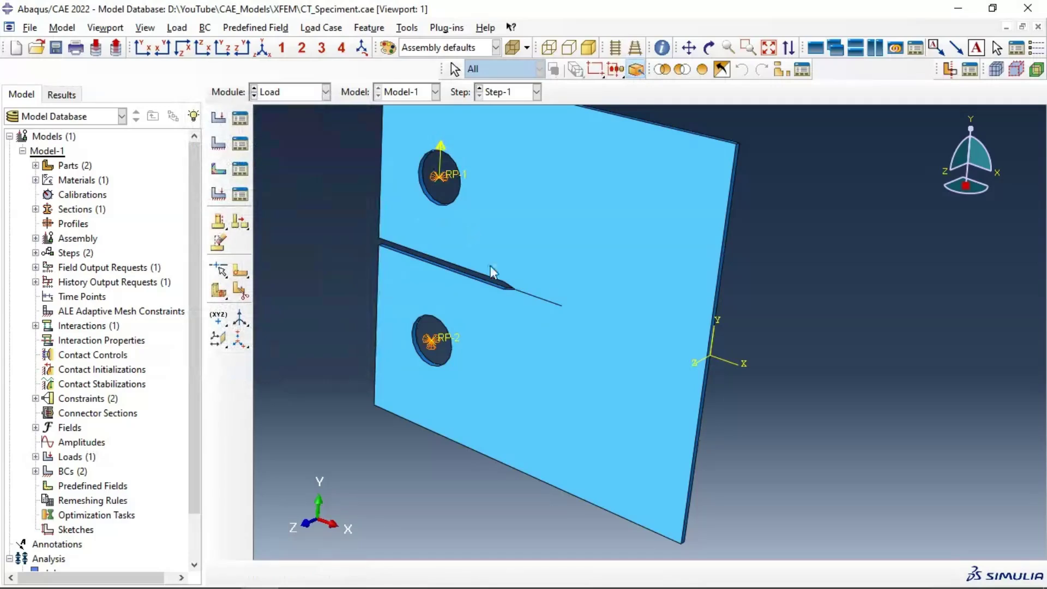
pyautogui.scroll(-5, 665, 310)
pyautogui.scroll(2, 736, 244)
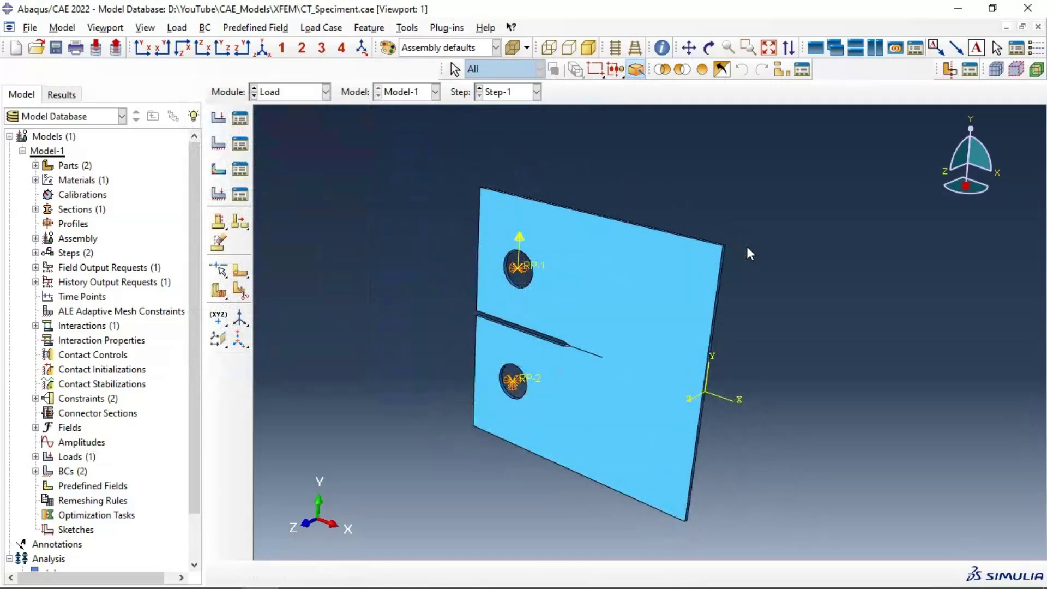
pyautogui.scroll(-1, 758, 363)
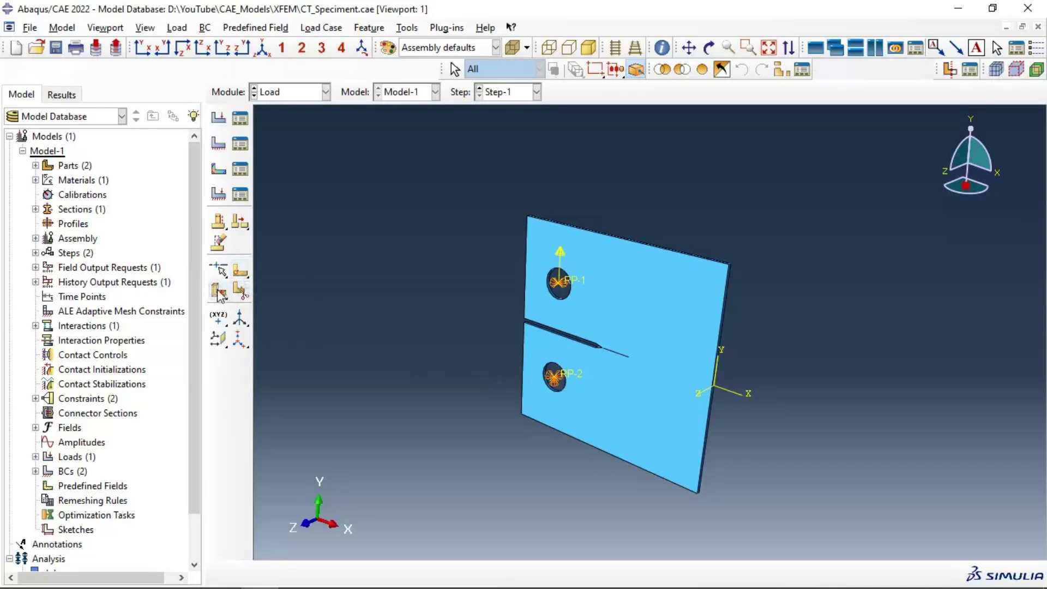
# Create a three-point datum plane in the assembly through the two mid-height points of the specimen's back face and the crack's end point
pyautogui.click(218, 339)
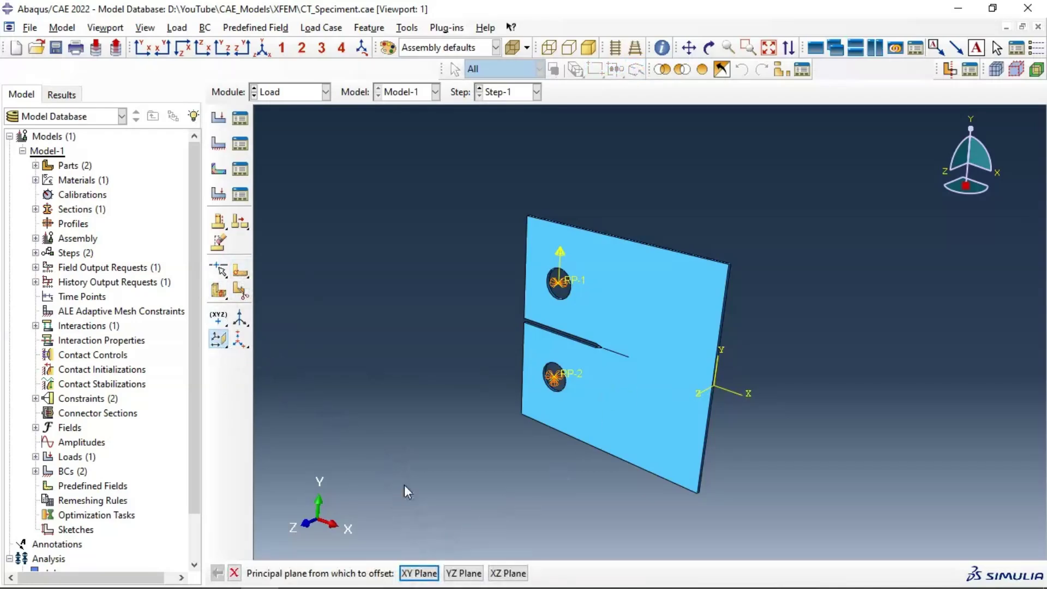
pyautogui.click(225, 347)
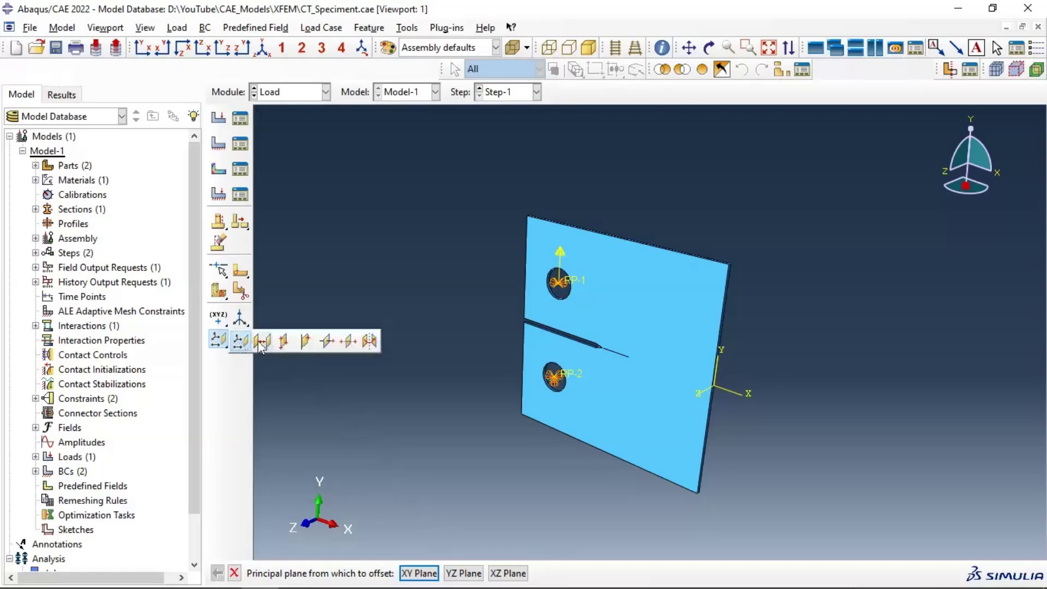
pyautogui.click(284, 342)
pyautogui.scroll(-8, 691, 403)
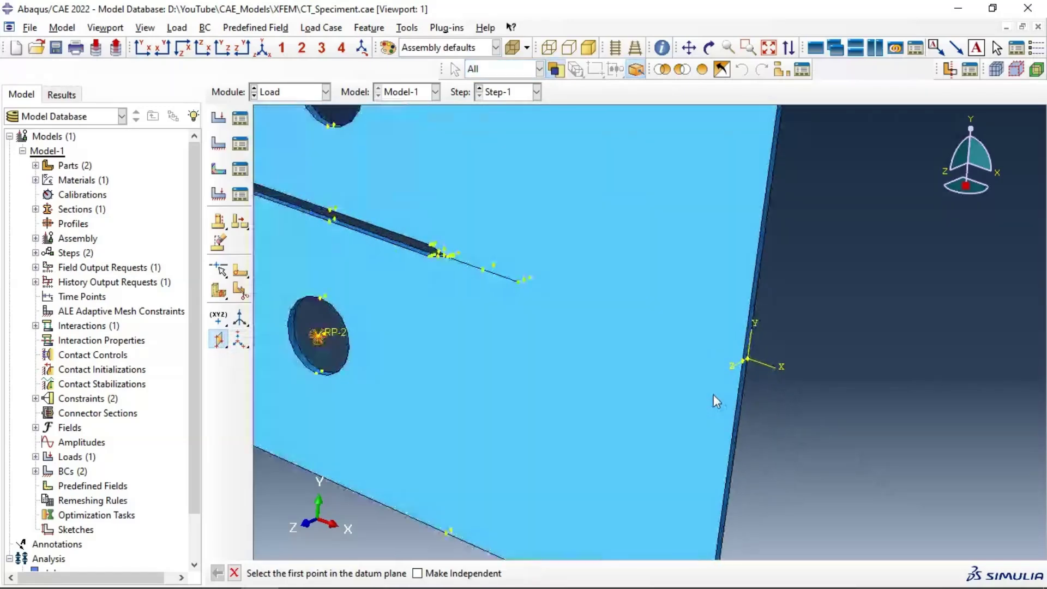
pyautogui.scroll(-2, 752, 357)
pyautogui.click(755, 351)
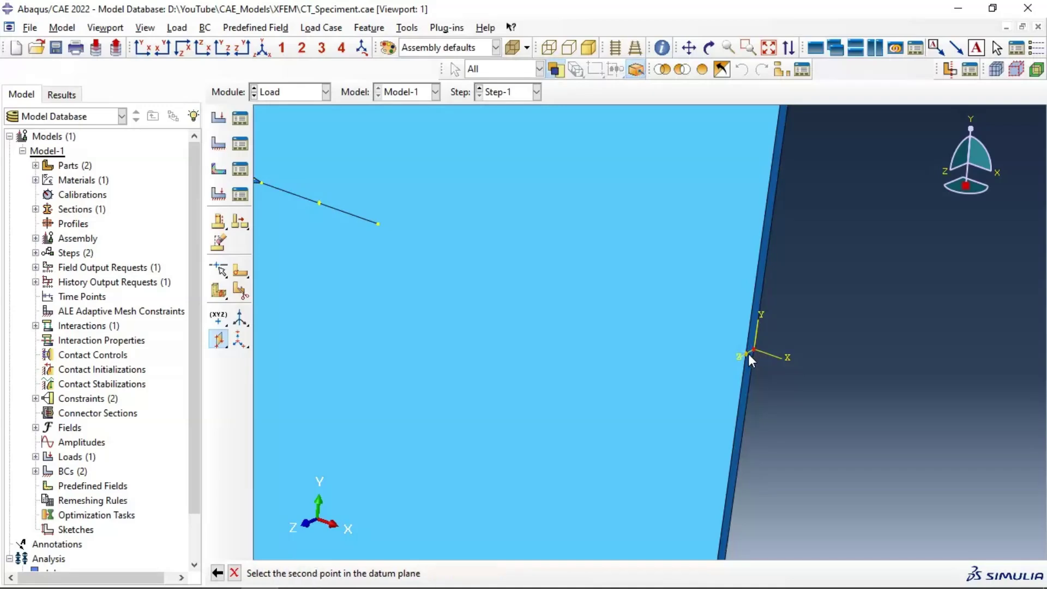
pyautogui.click(747, 355)
pyautogui.click(379, 224)
pyautogui.scroll(3, 431, 254)
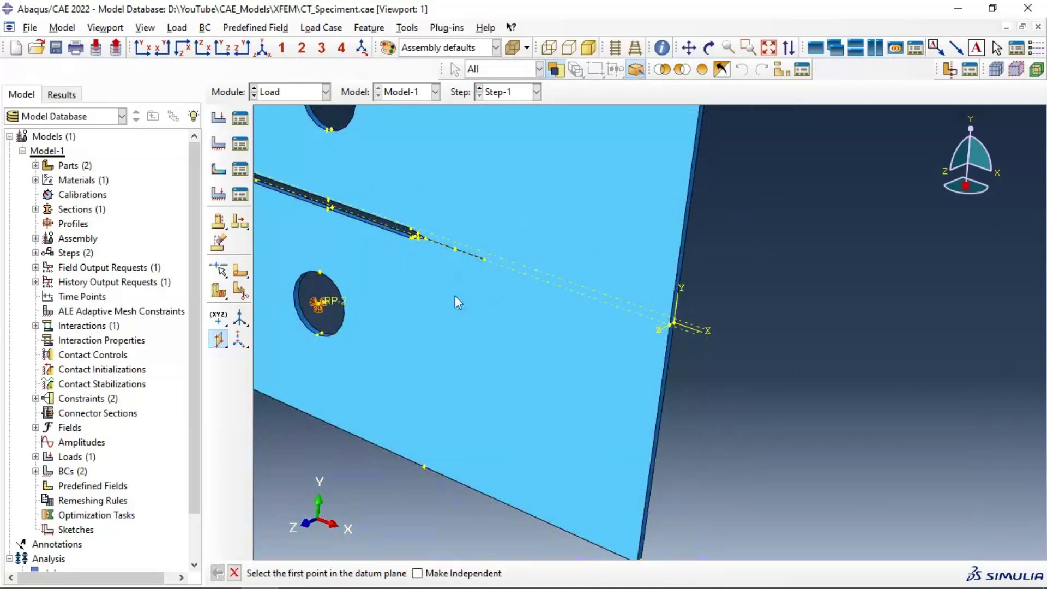
pyautogui.scroll(1, 480, 297)
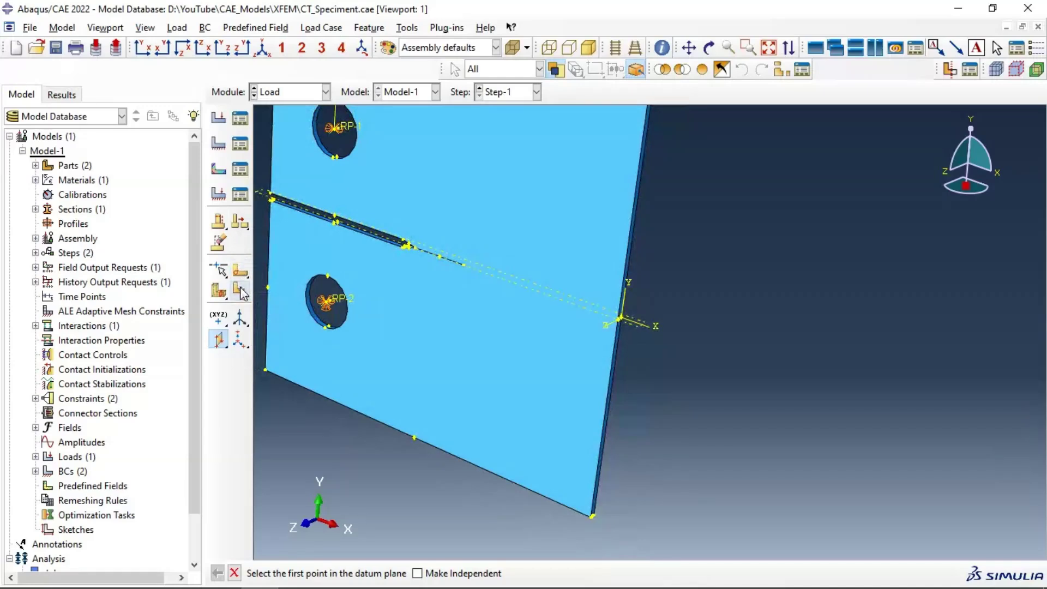
# Try to partition the specimen instance's cell in the assembly with the Use datum plane method
pyautogui.click(241, 290)
pyautogui.click(108, 160)
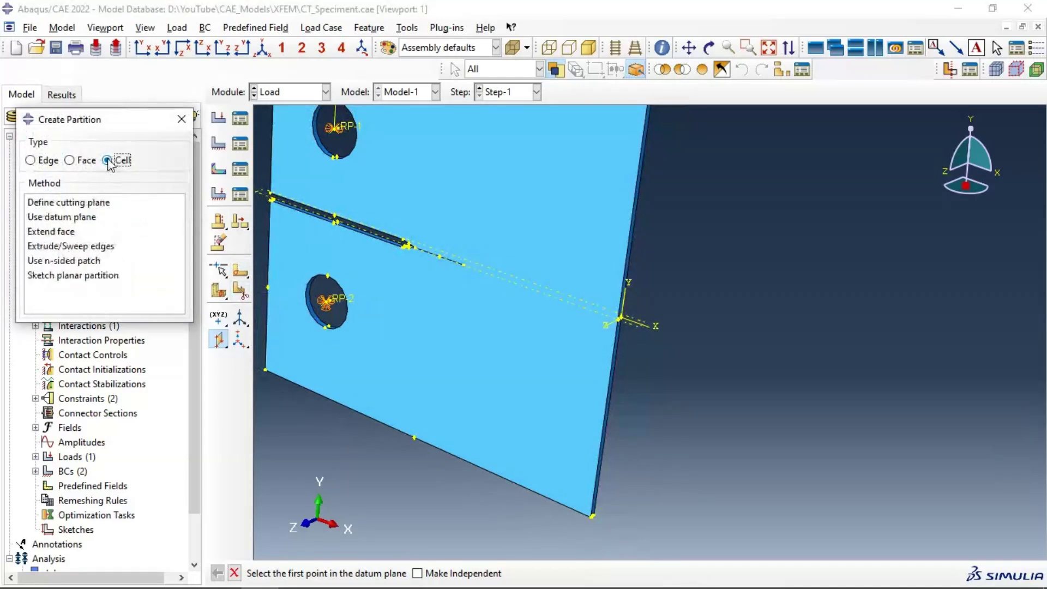
pyautogui.click(69, 217)
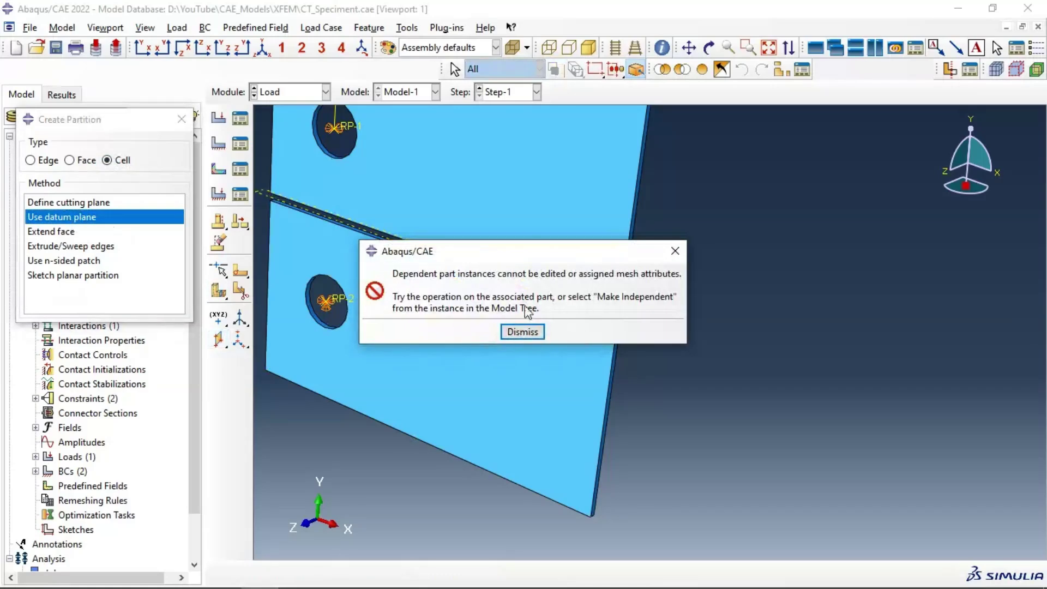
pyautogui.click(523, 332)
pyautogui.click(181, 118)
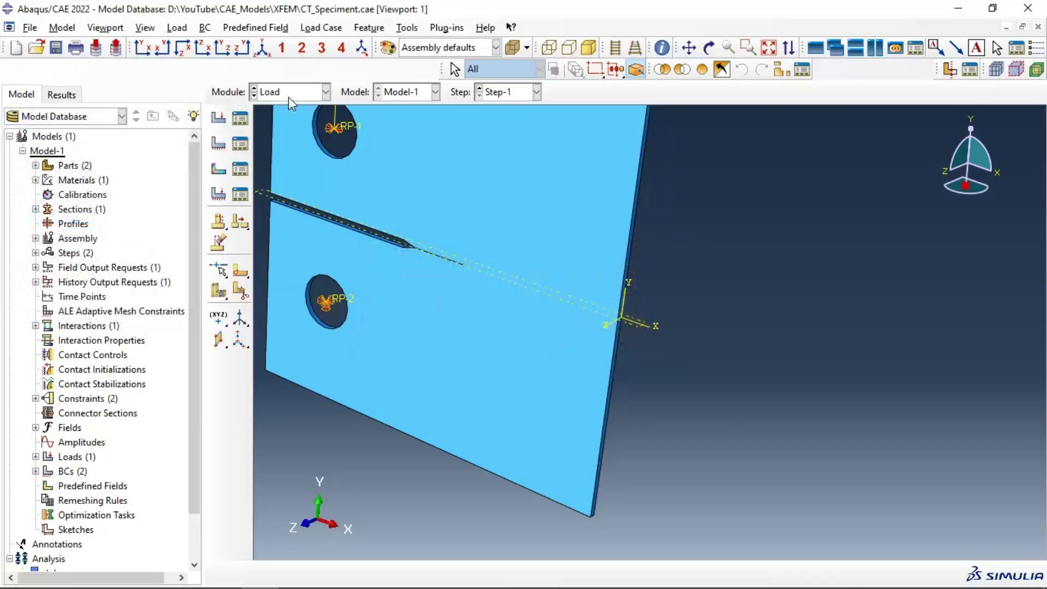
# In the Part module, create a three-point datum plane on CT_ASTM through the notch tip and both mid-height points of the back face
pyautogui.click(289, 98)
pyautogui.click(282, 106)
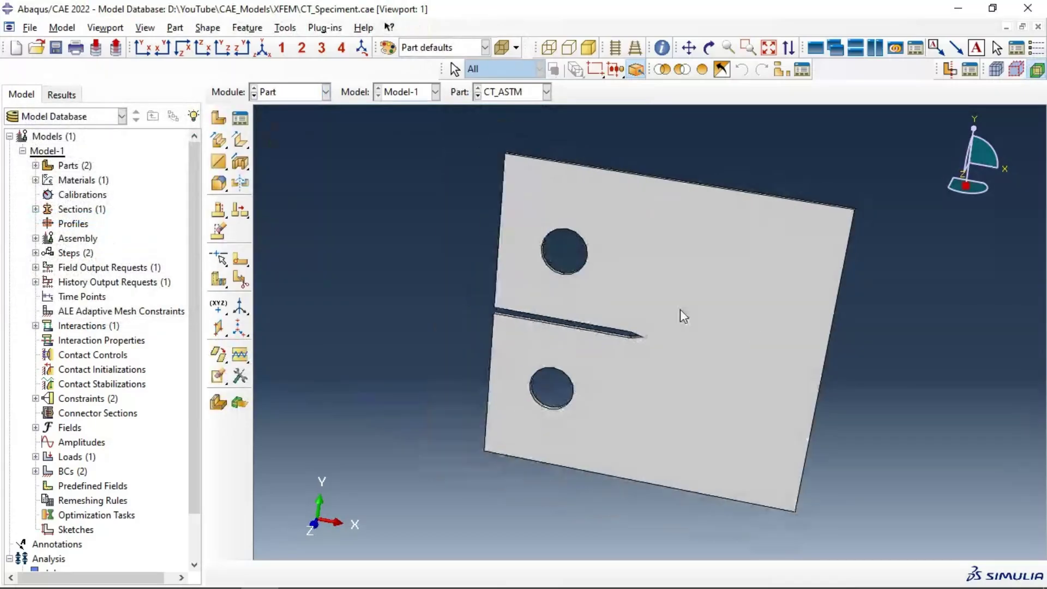
pyautogui.click(218, 329)
pyautogui.scroll(3, 769, 355)
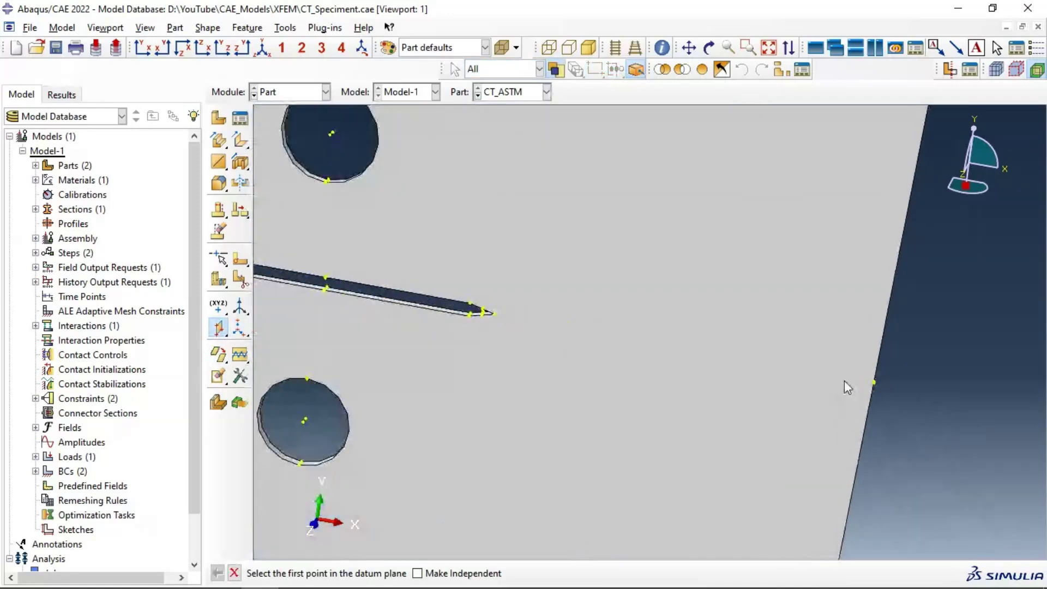
pyautogui.click(874, 382)
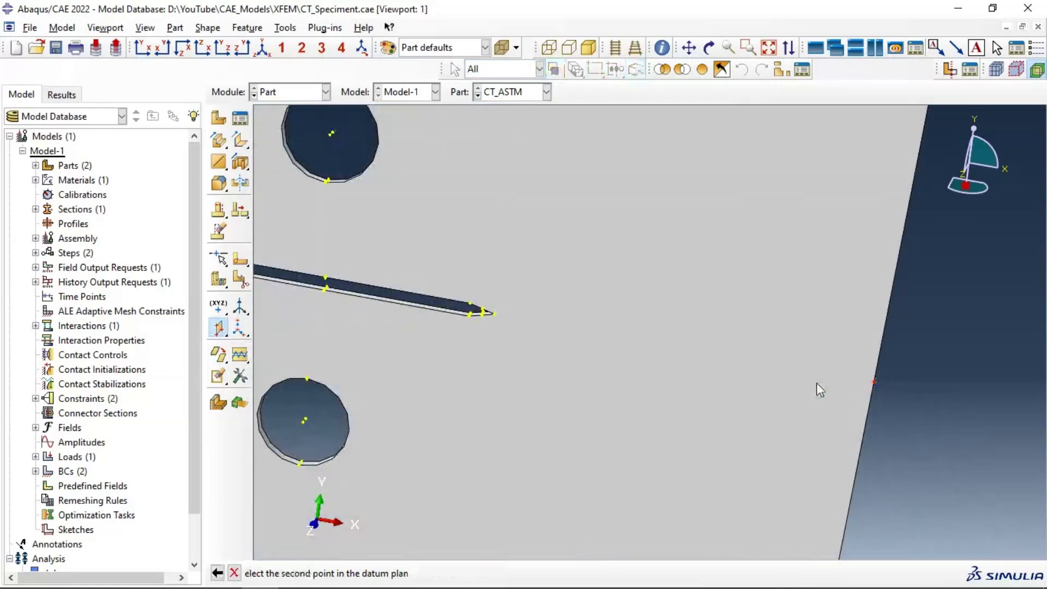
pyautogui.click(495, 316)
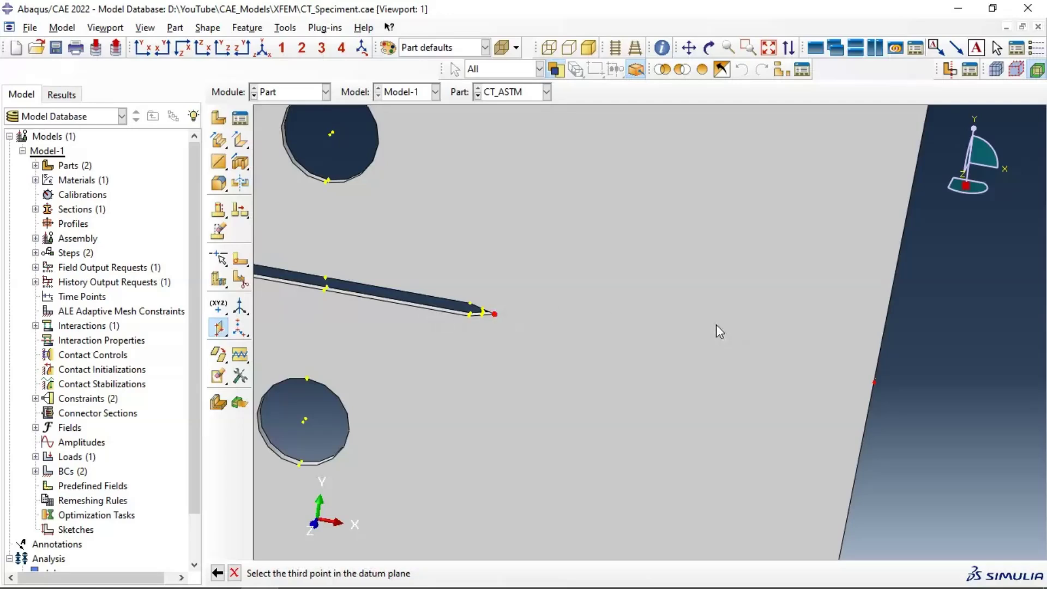
pyautogui.keyDown('ctrl'); pyautogui.keyDown('alt'); pyautogui.moveTo(932, 356); pyautogui.dragTo(849, 392); pyautogui.keyUp('alt'); pyautogui.keyUp('ctrl')
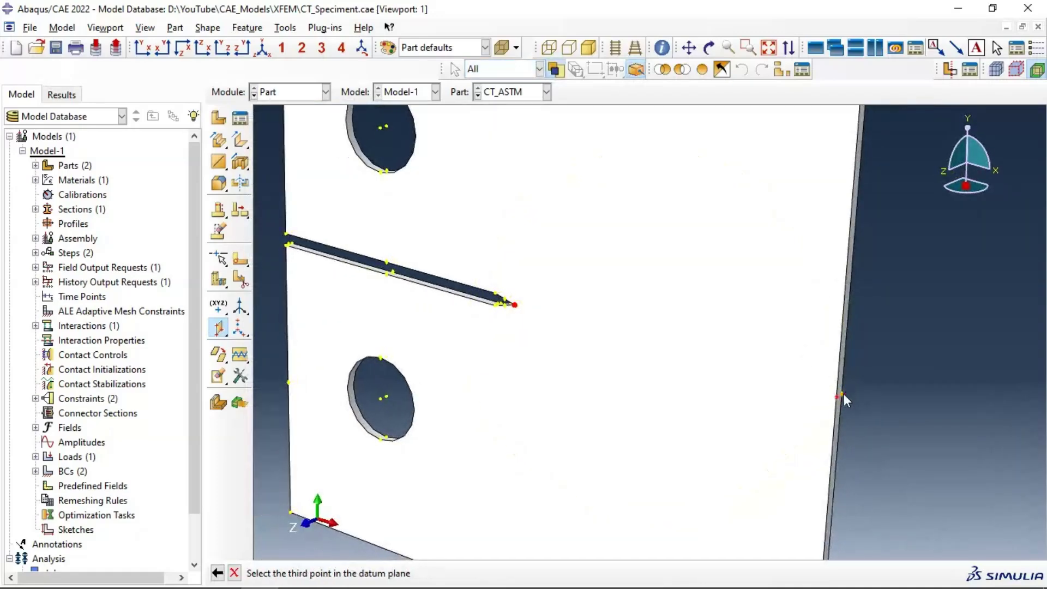
pyautogui.click(844, 394)
pyautogui.keyDown('ctrl'); pyautogui.keyDown('alt'); pyautogui.moveTo(385, 333); pyautogui.dragTo(316, 311); pyautogui.keyUp('alt'); pyautogui.keyUp('ctrl')
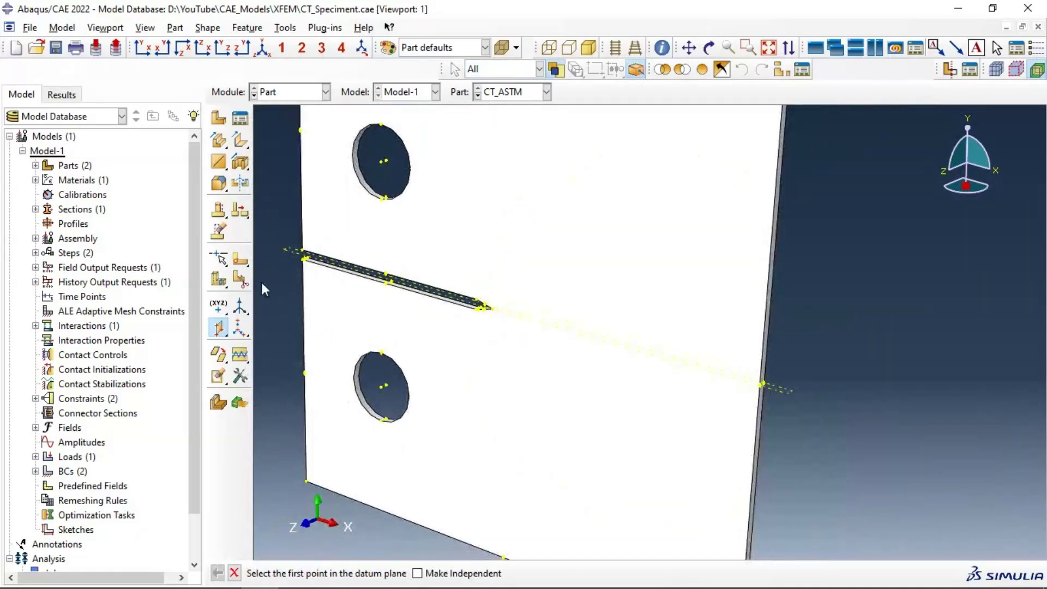
# Partition the CT_ASTM cell with the new datum plane and return to the Load module
pyautogui.click(245, 285)
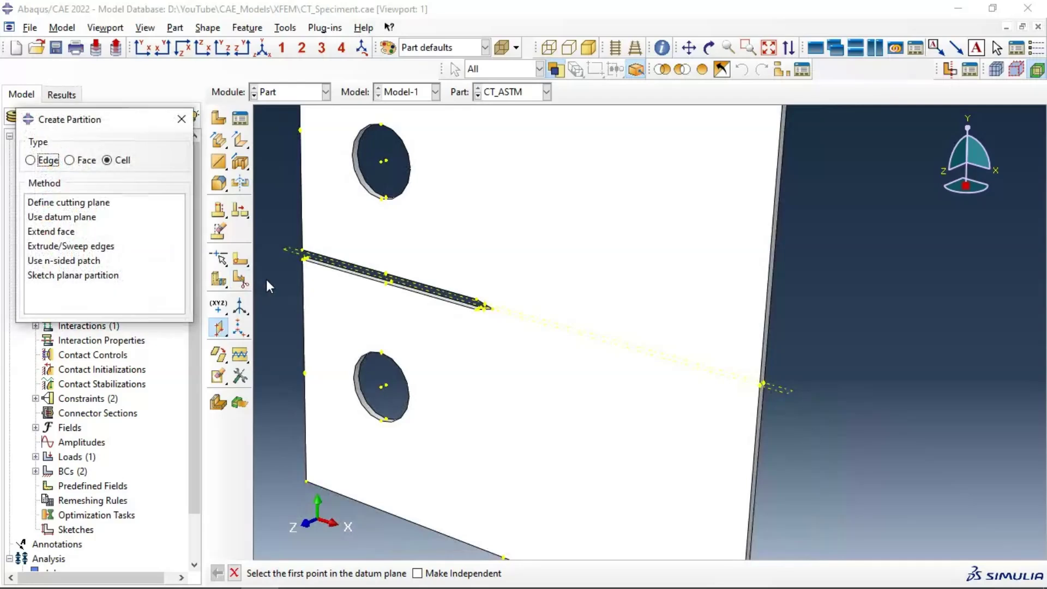
pyautogui.click(63, 218)
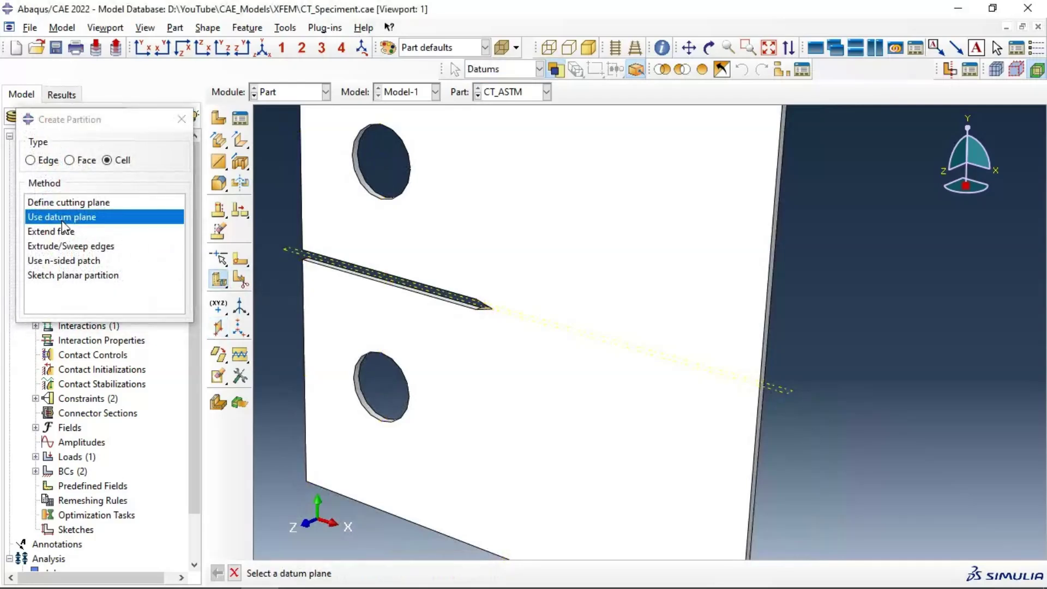
pyautogui.click(458, 307)
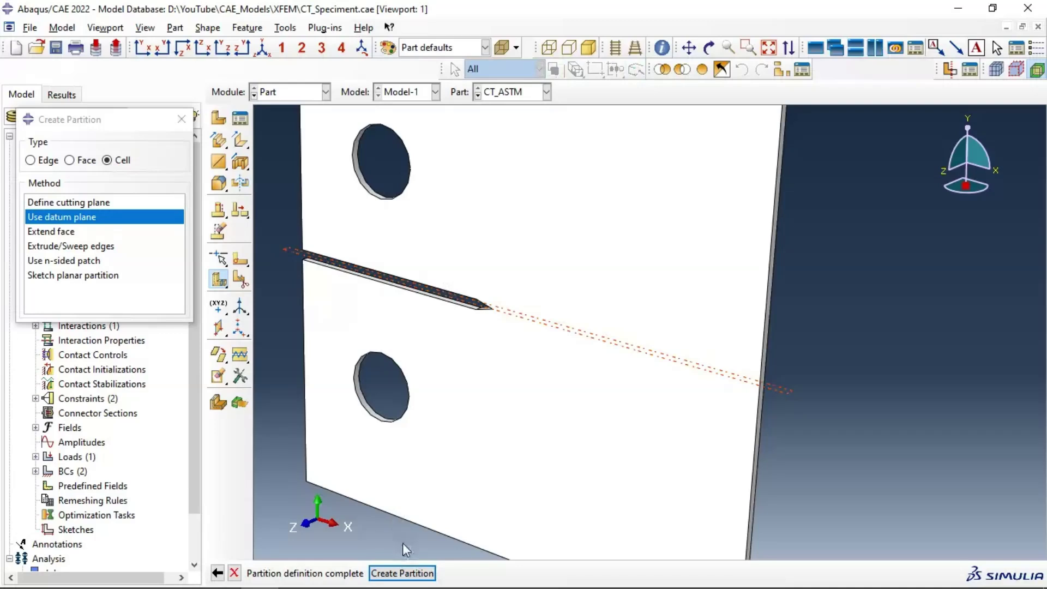
pyautogui.middleClick(509, 398)
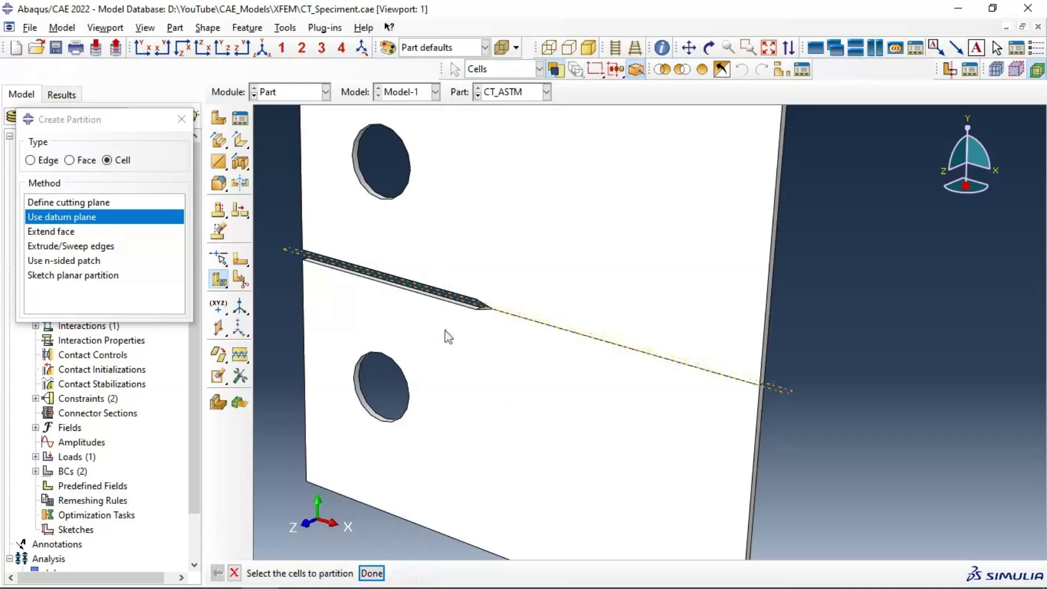
pyautogui.click(182, 119)
pyautogui.click(272, 97)
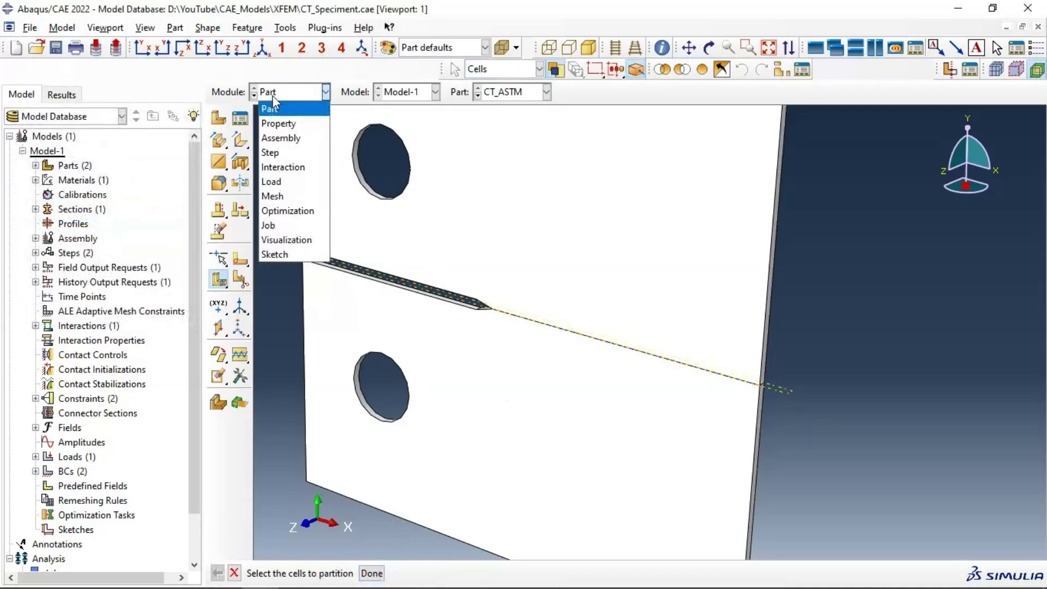
pyautogui.click(273, 182)
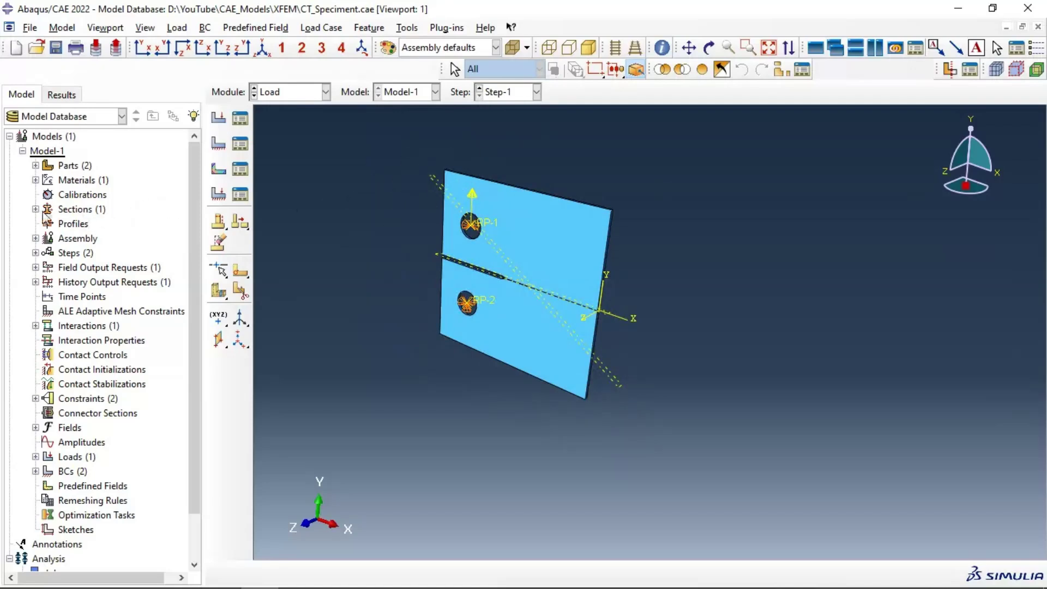
# Delete Datum plane-1 from the assembly features
pyautogui.click(35, 238)
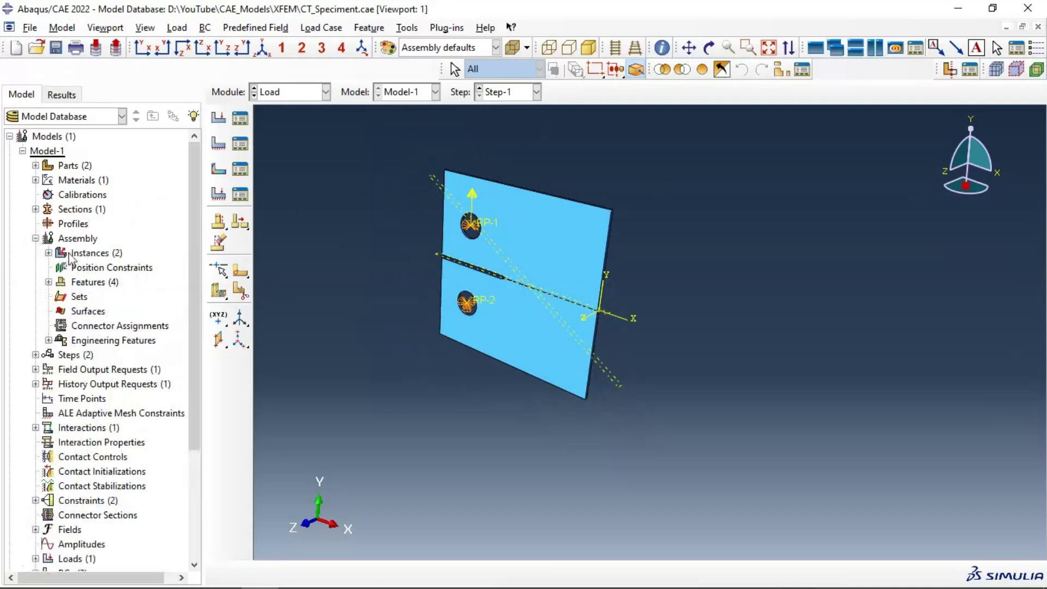
pyautogui.click(48, 282)
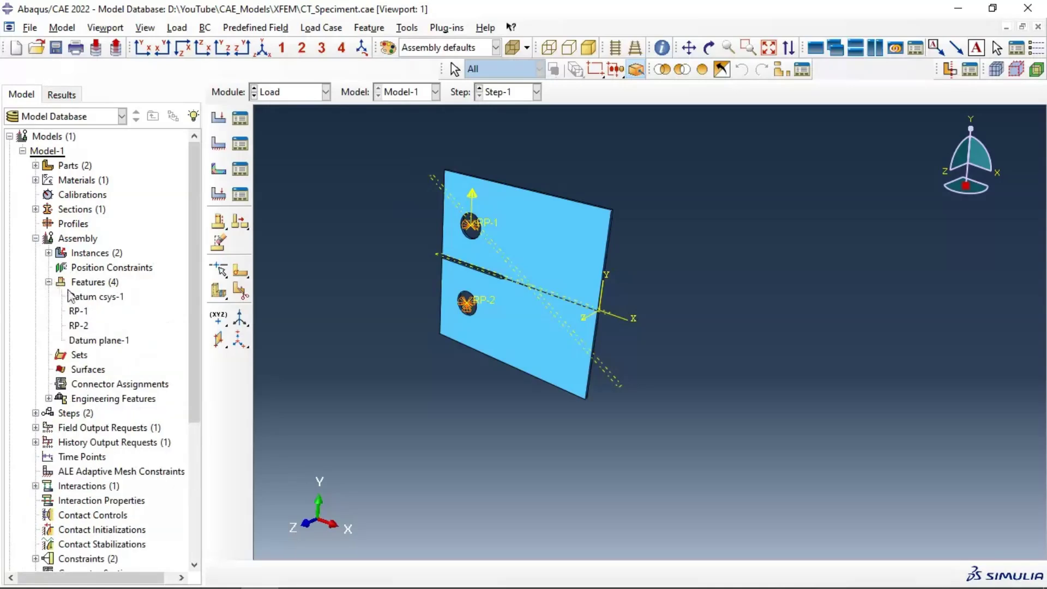
pyautogui.click(99, 341)
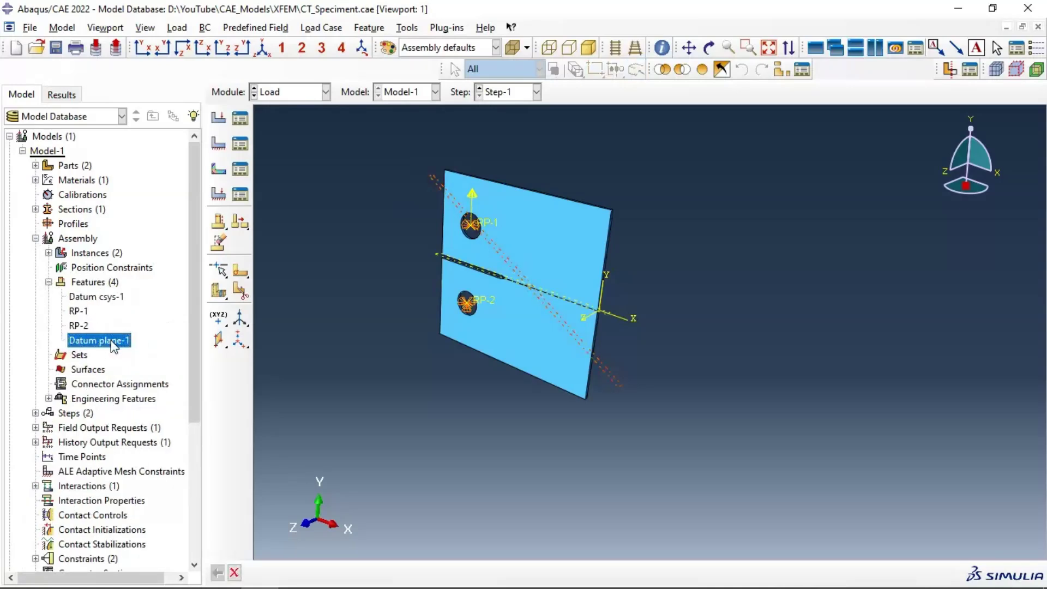
pyautogui.rightClick(113, 345)
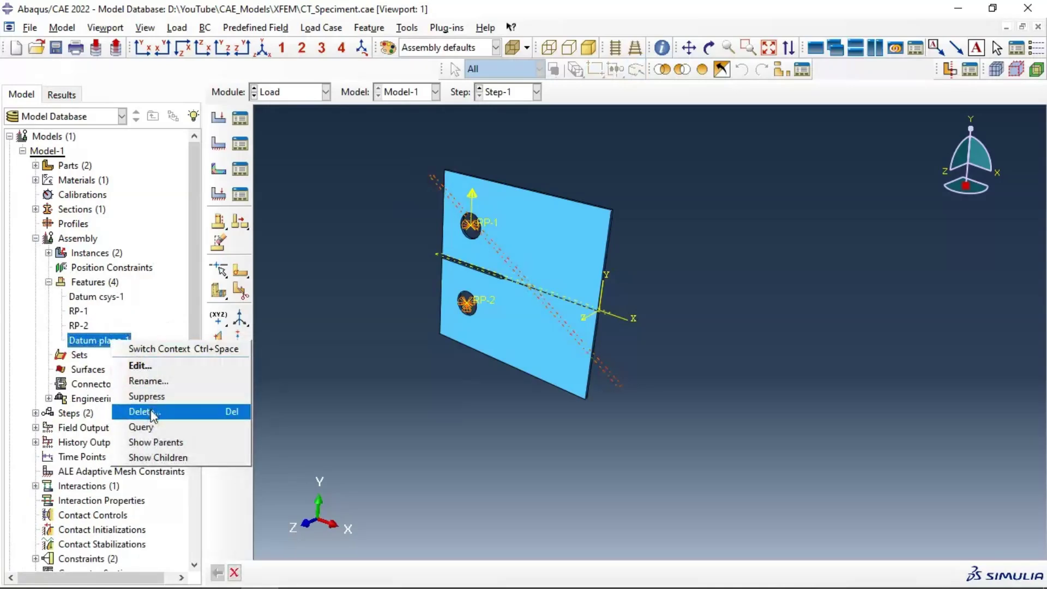
pyautogui.click(152, 413)
pyautogui.click(483, 320)
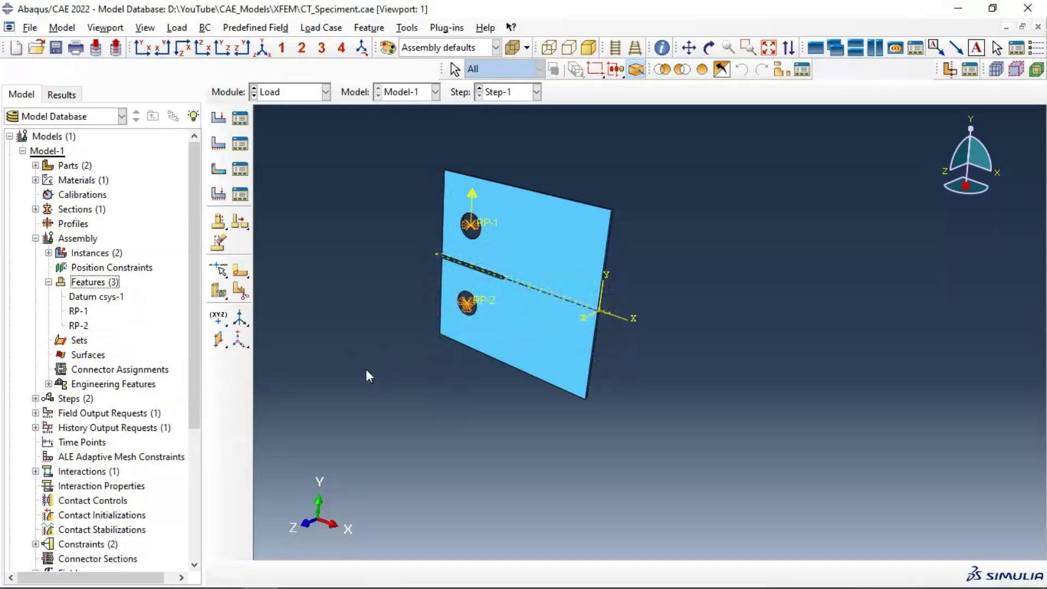
pyautogui.click(369, 27)
pyautogui.click(382, 68)
# Create a Displacement/Rotation boundary condition in the Initial step on the back face's mid-height edge, constraining U1, U2 and U3
pyautogui.scroll(-1, 526, 264)
pyautogui.keyDown('ctrl'); pyautogui.keyDown('alt'); pyautogui.moveTo(669, 327); pyautogui.dragTo(595, 319); pyautogui.keyUp('alt'); pyautogui.keyUp('ctrl')
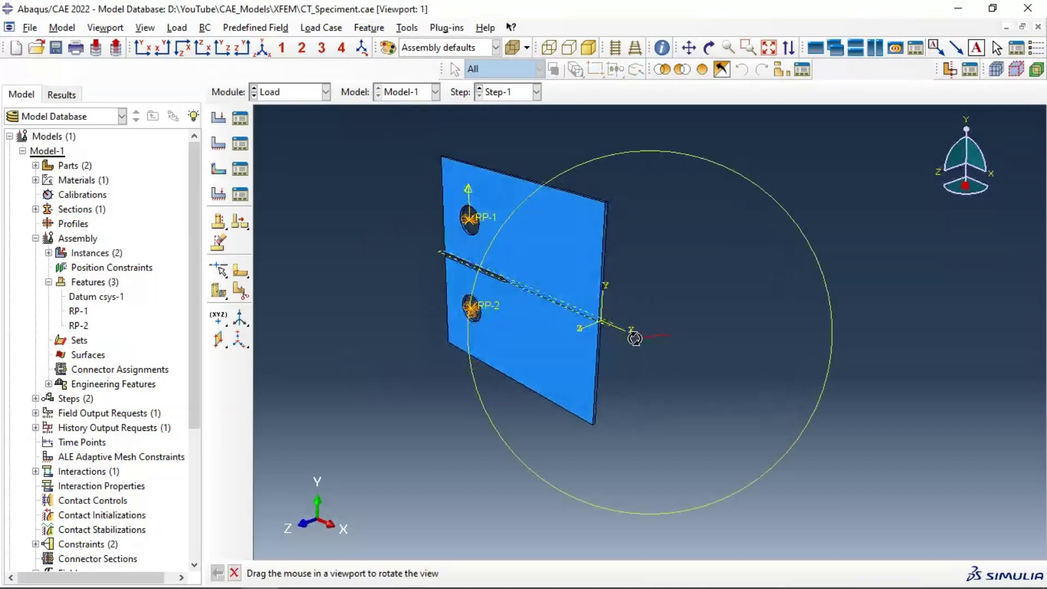
pyautogui.scroll(-2, 594, 322)
pyautogui.scroll(-3, 600, 323)
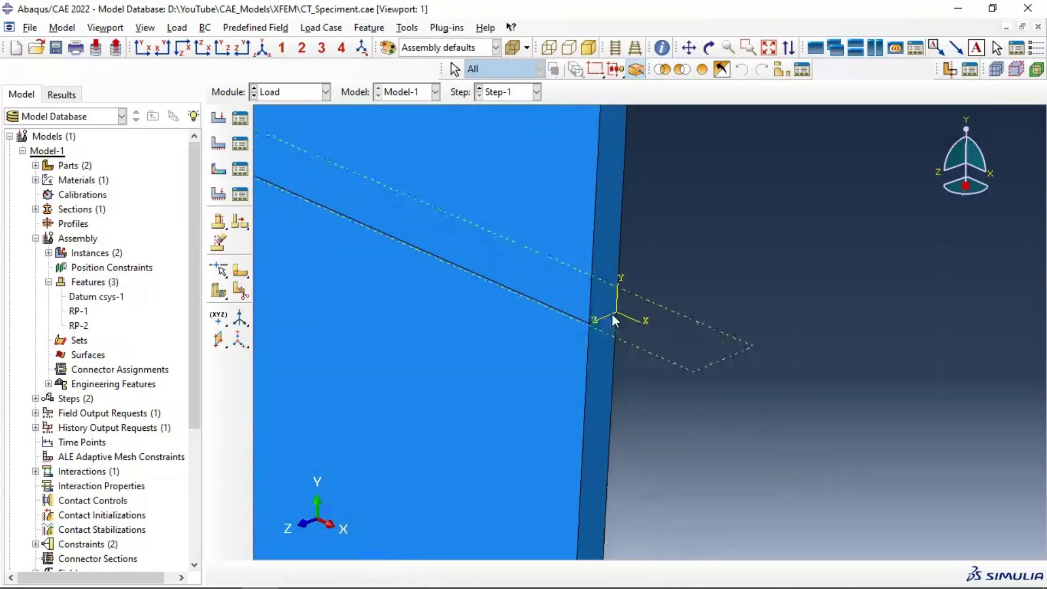
pyautogui.click(218, 147)
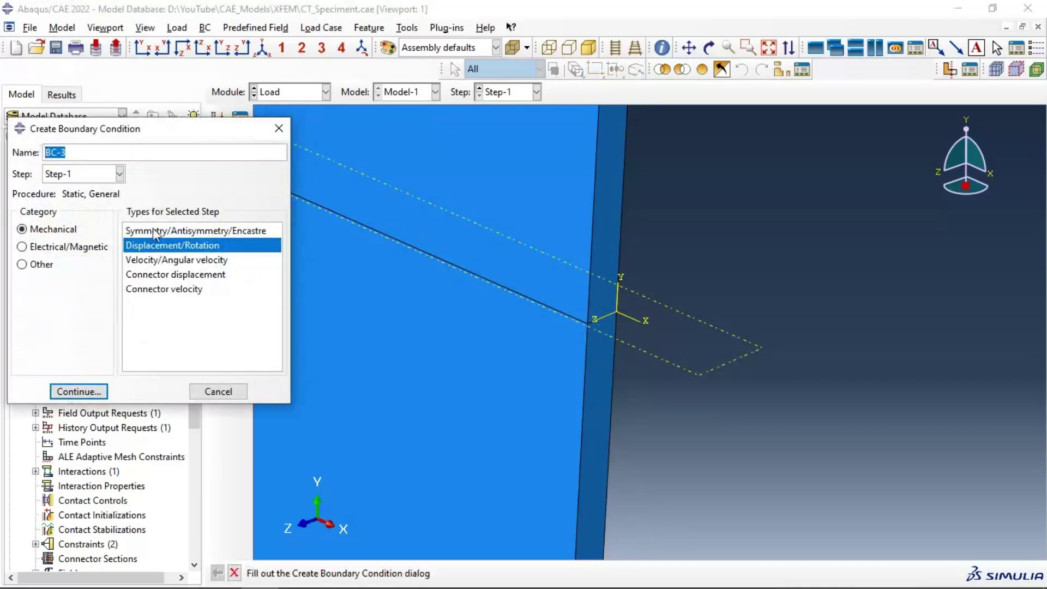
pyautogui.click(65, 173)
pyautogui.click(70, 194)
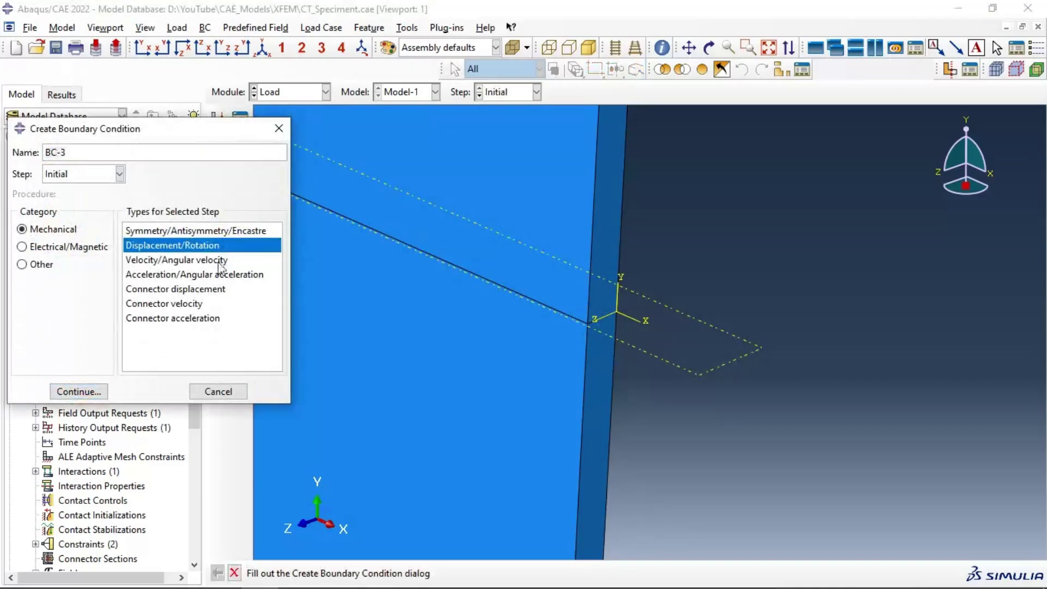
pyautogui.click(95, 392)
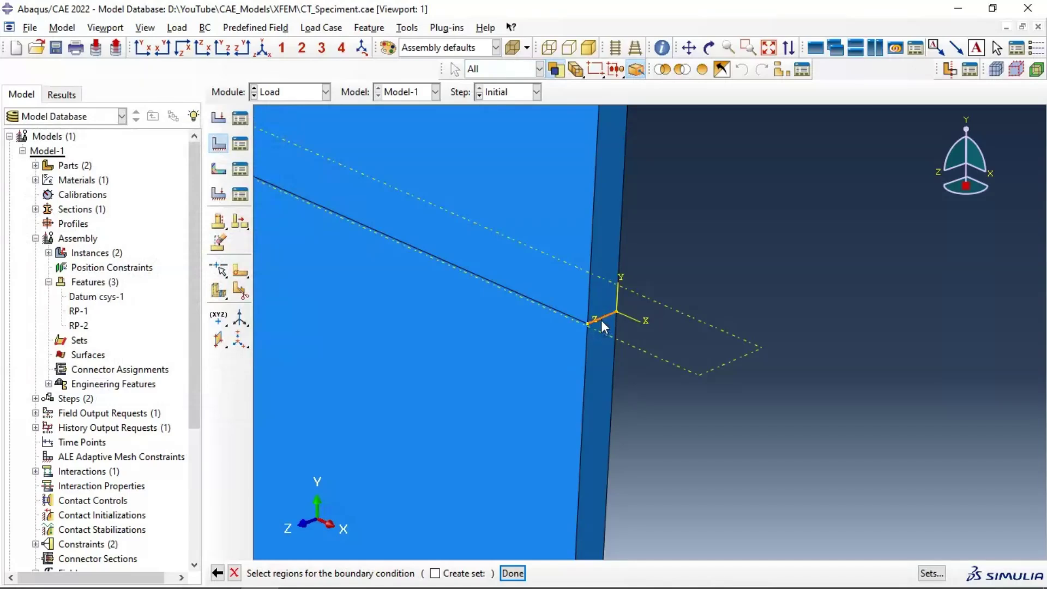
pyautogui.click(607, 315)
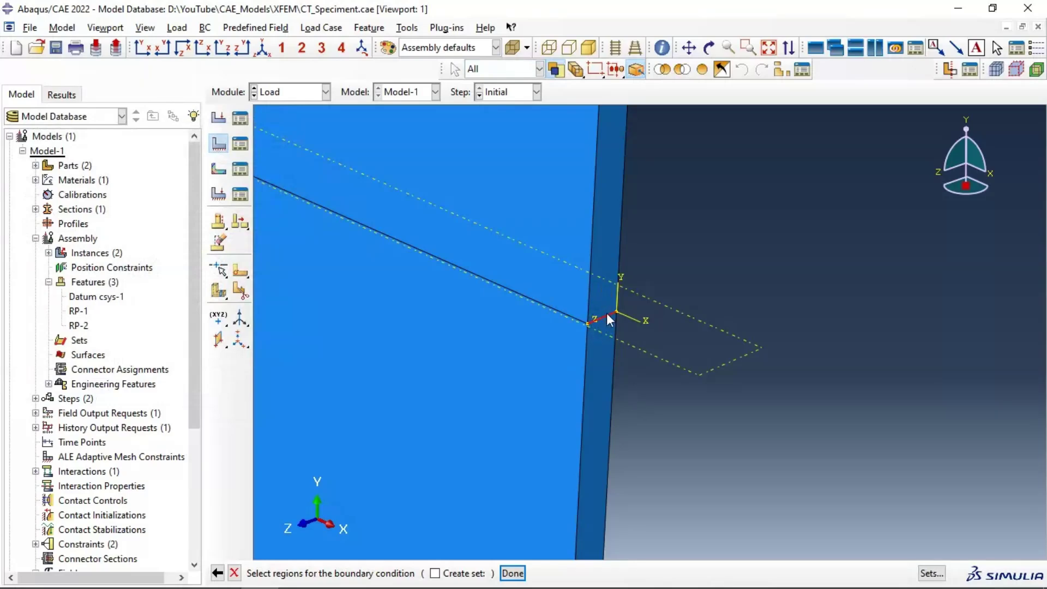
pyautogui.click(512, 573)
pyautogui.click(47, 210)
pyautogui.click(47, 228)
pyautogui.click(47, 245)
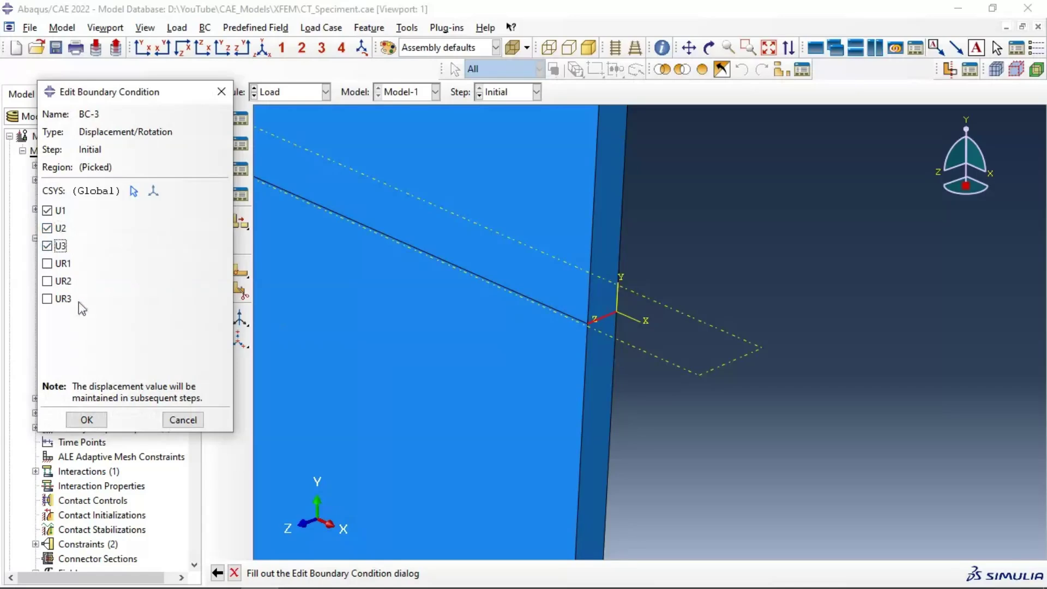
pyautogui.click(87, 420)
pyautogui.scroll(-2, 662, 325)
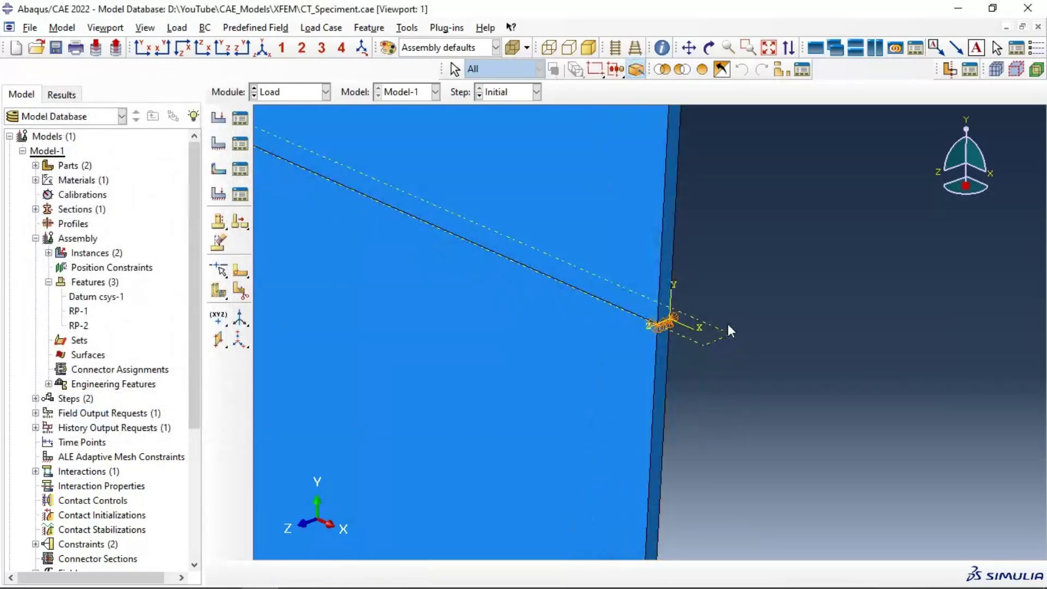
# Switch to the Mesh module and display the CT_ASTM part instead of the assembly
pyautogui.click(282, 93)
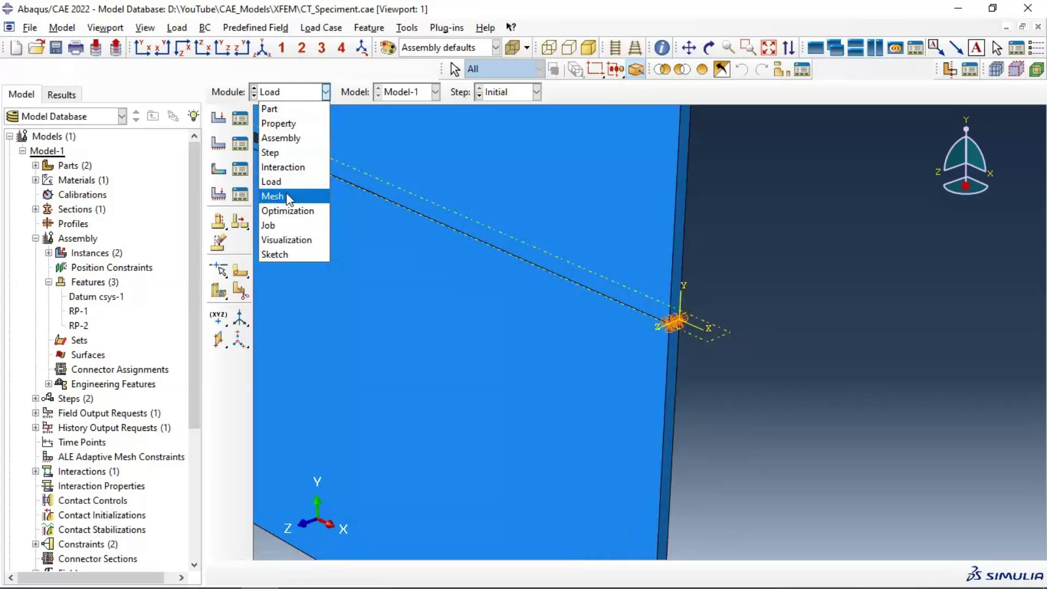
pyautogui.click(287, 195)
pyautogui.click(236, 121)
pyautogui.click(520, 331)
pyautogui.click(543, 91)
pyautogui.scroll(-5, 587, 185)
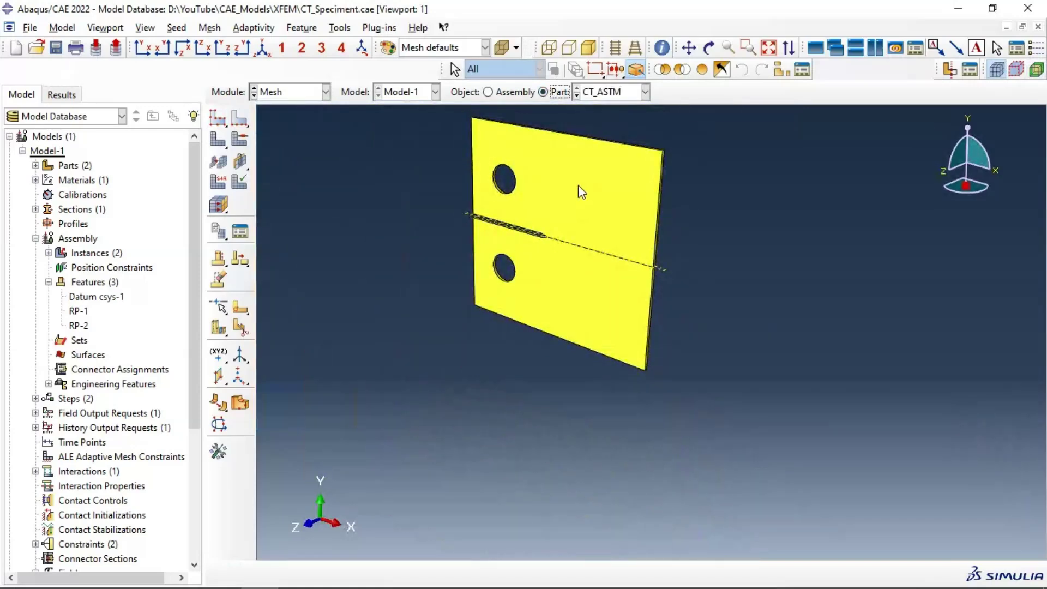
pyautogui.scroll(3, 562, 106)
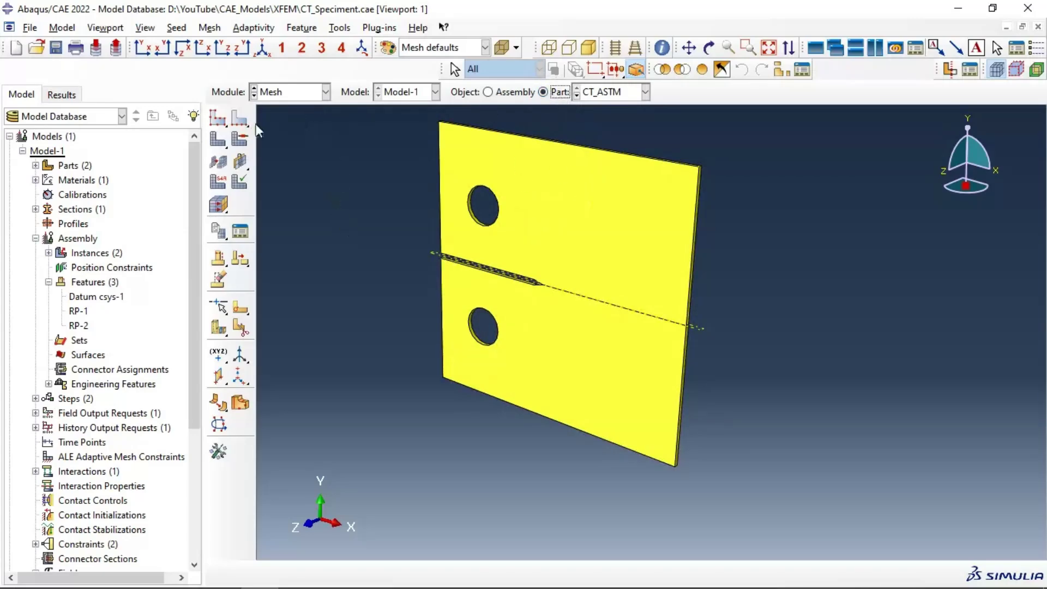
# Seed CT_ASTM with an approximate global size of 2 and mesh the part
pyautogui.click(210, 119)
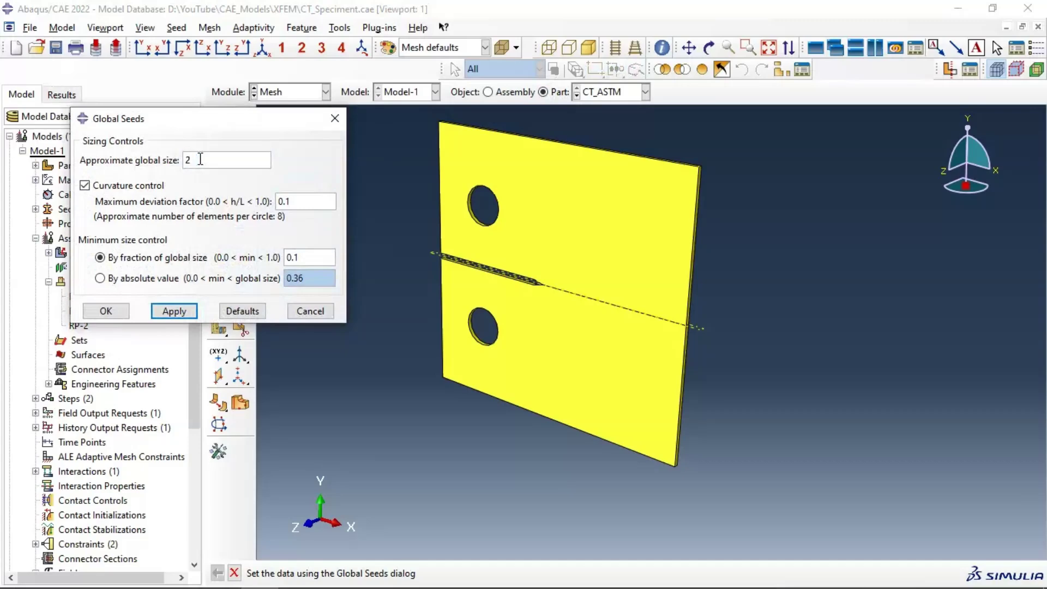
pyautogui.click(172, 311)
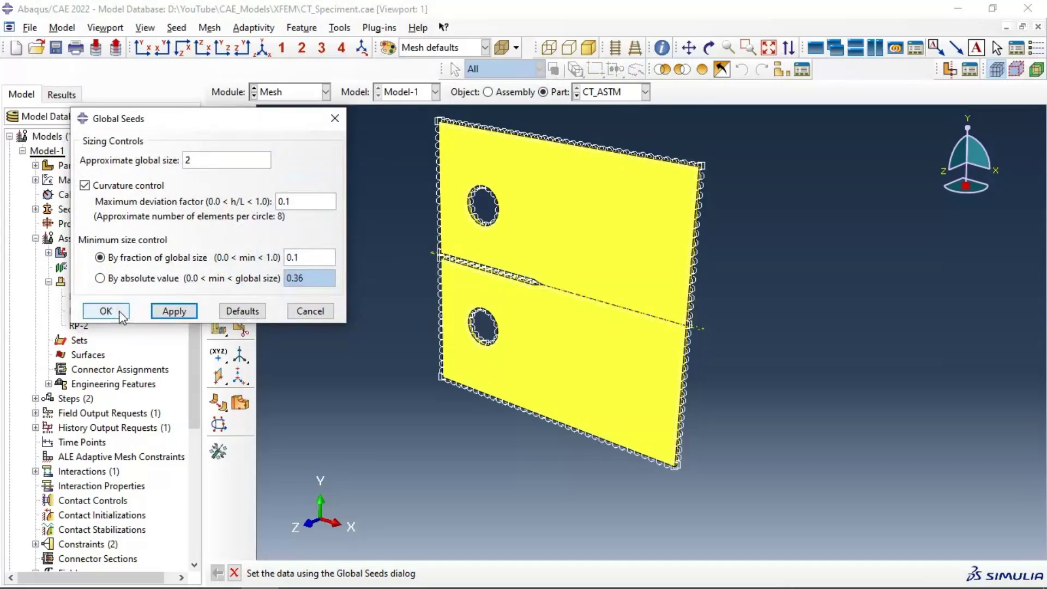
pyautogui.click(106, 310)
pyautogui.click(218, 140)
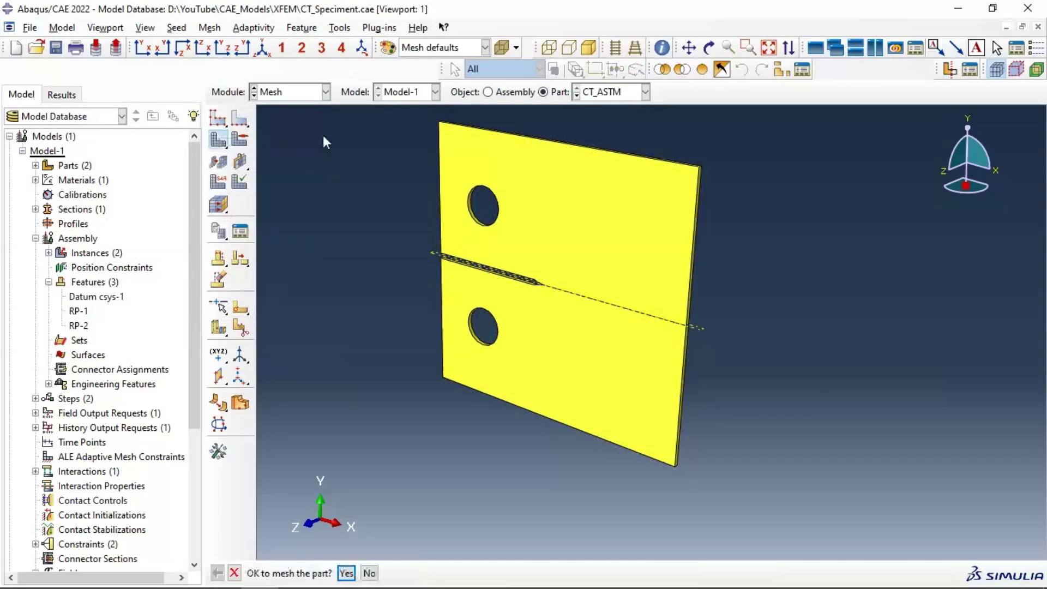
pyautogui.click(348, 572)
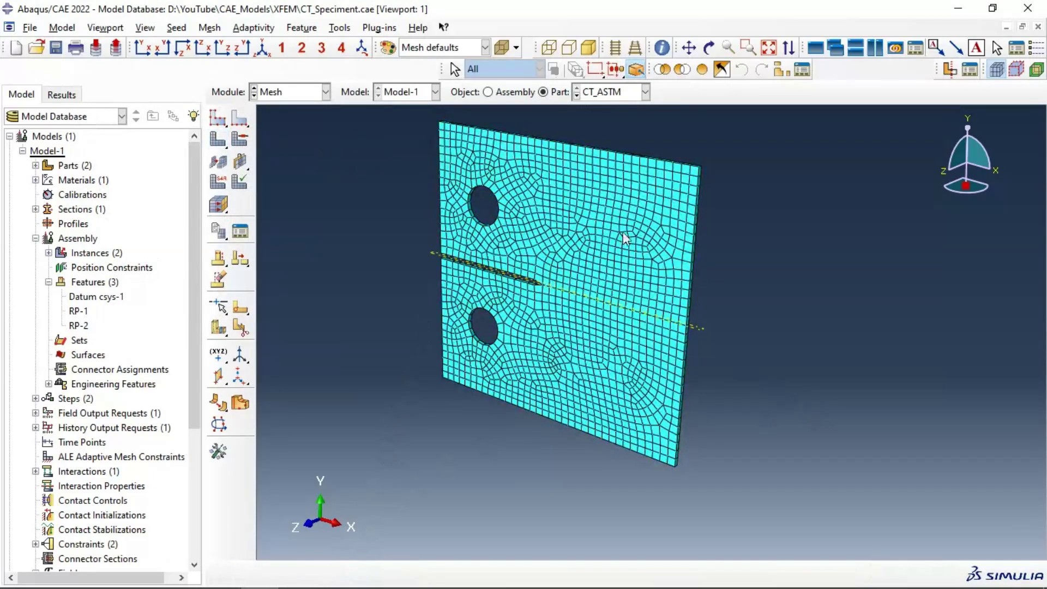
# Reseed CT_ASTM with an approximate global size of 1, deleting the existing mesh, and mesh the part again
pyautogui.click(218, 118)
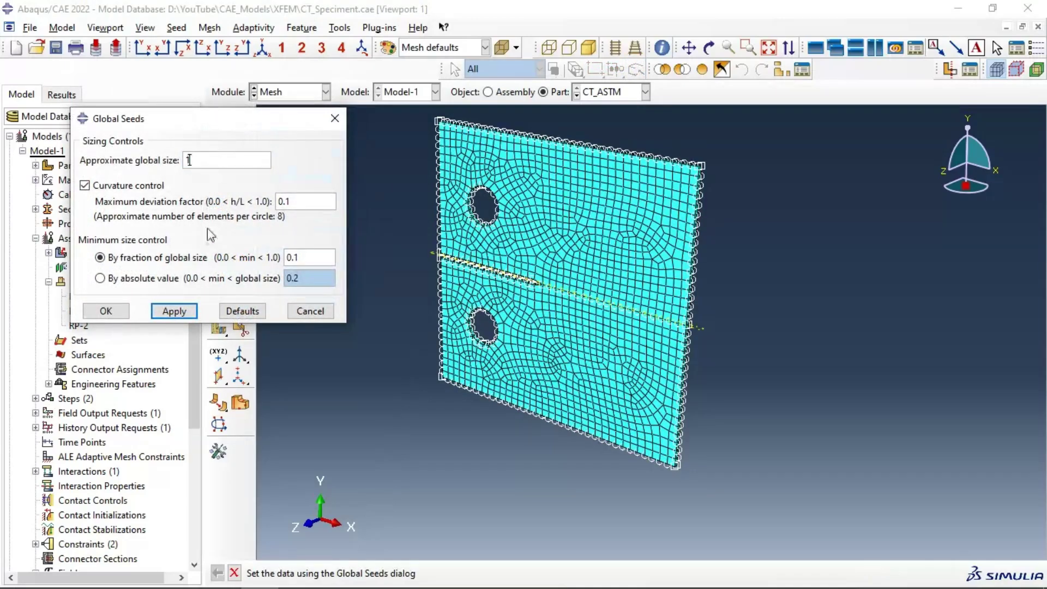
pyautogui.click(174, 310)
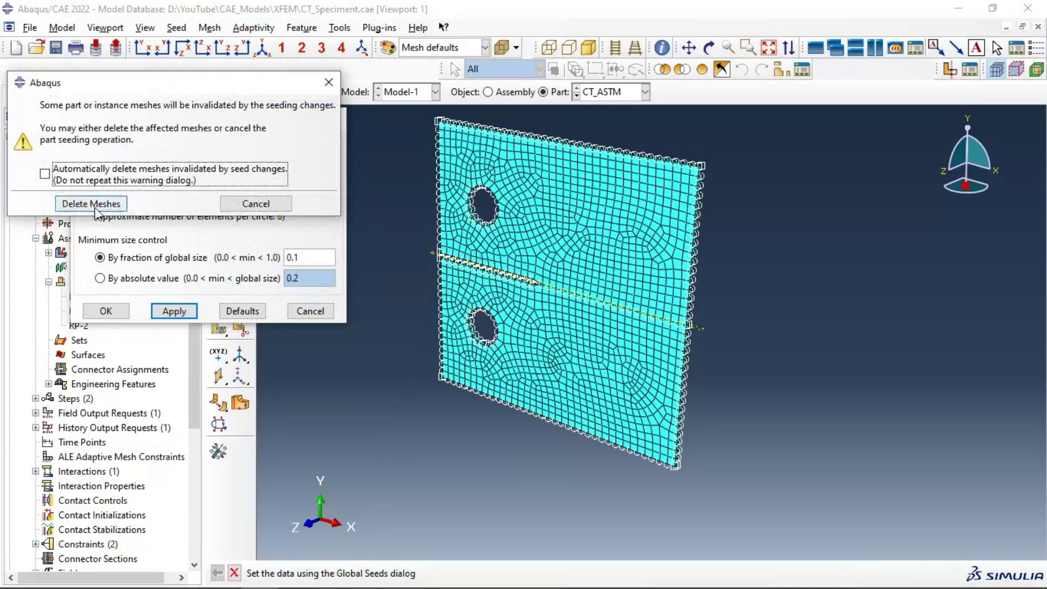
pyautogui.click(91, 204)
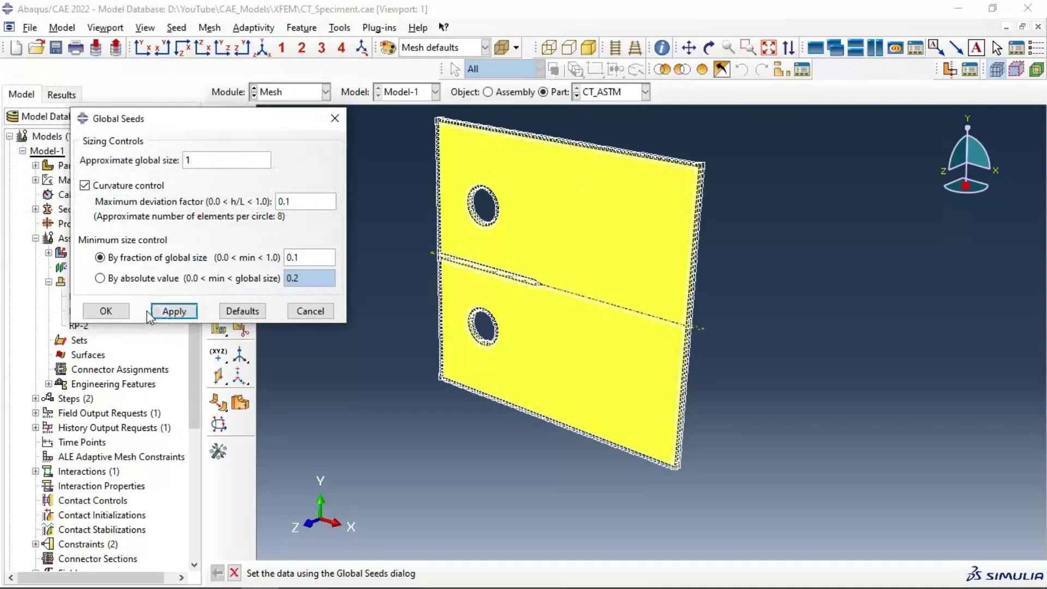
pyautogui.click(106, 311)
pyautogui.click(218, 141)
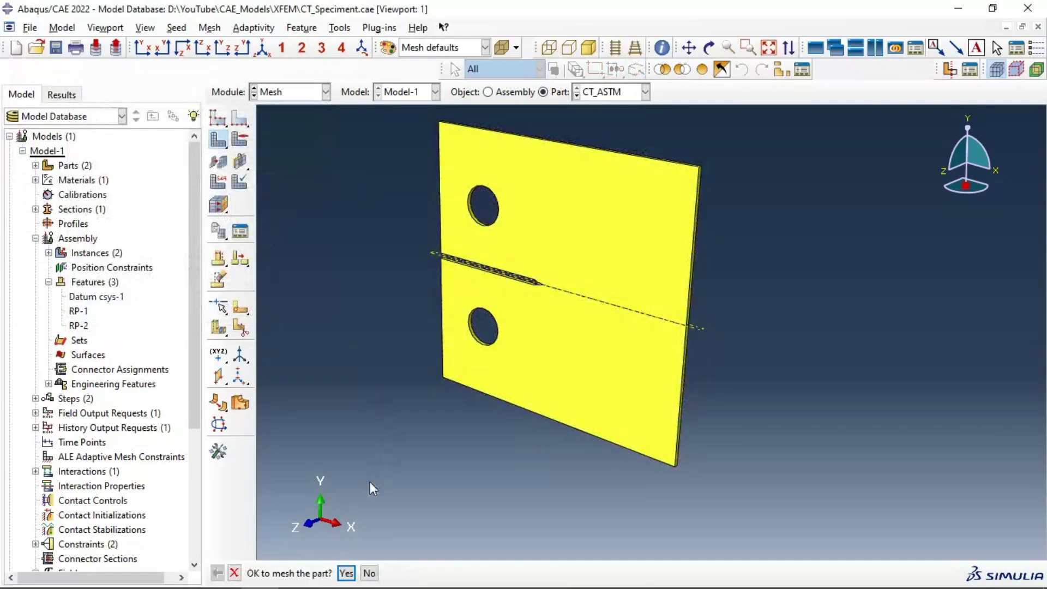
pyautogui.click(346, 573)
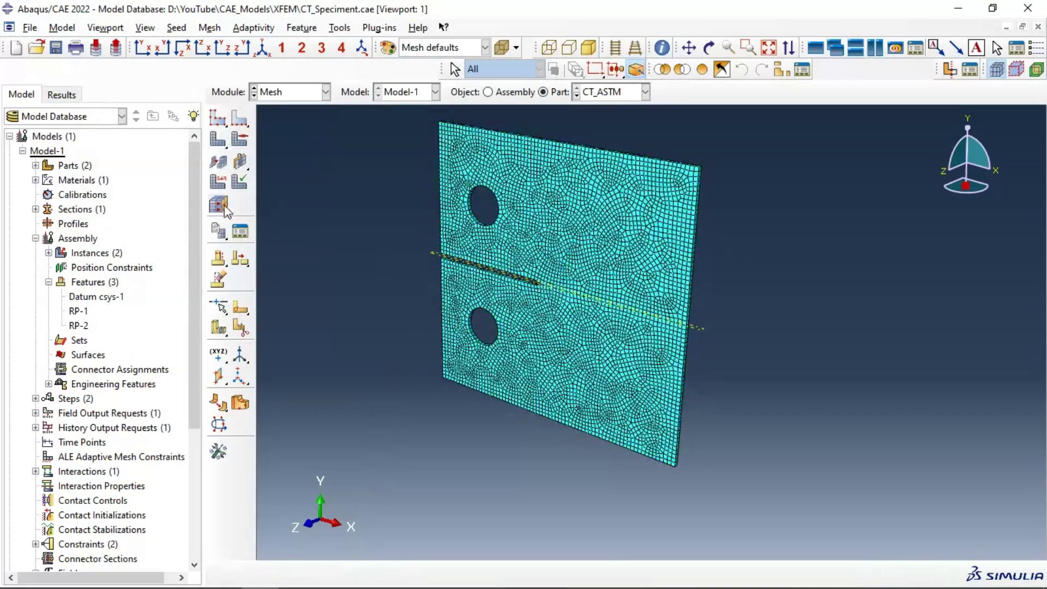
# Open the element type settings for all CT_ASTM cells, keeping Standard linear 3D Stress hex elements with reduced integration (C3D8R)
pyautogui.click(218, 184)
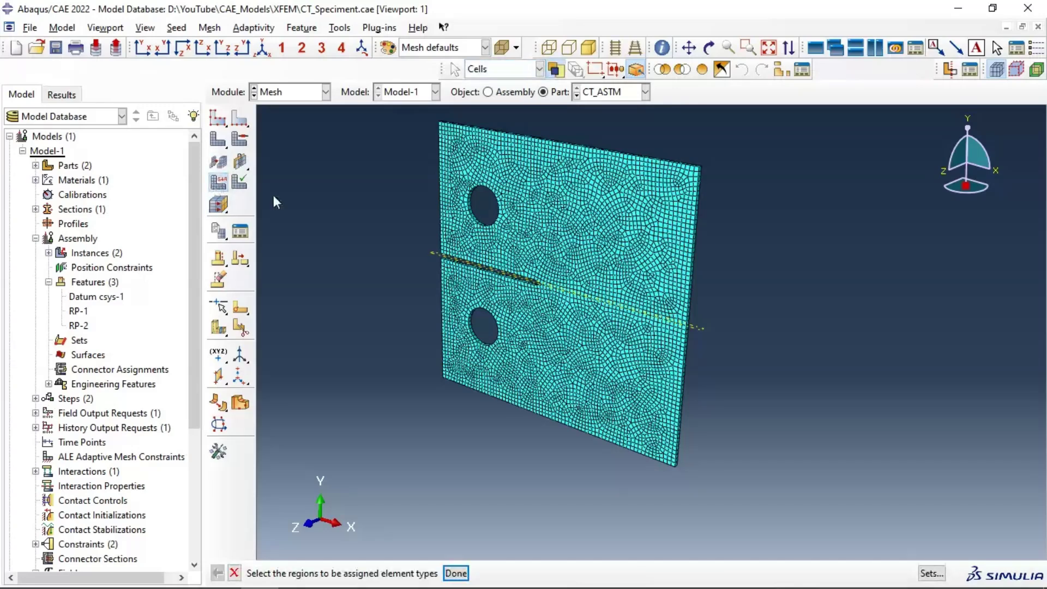
pyautogui.moveTo(351, 130); pyautogui.dragTo(889, 477)
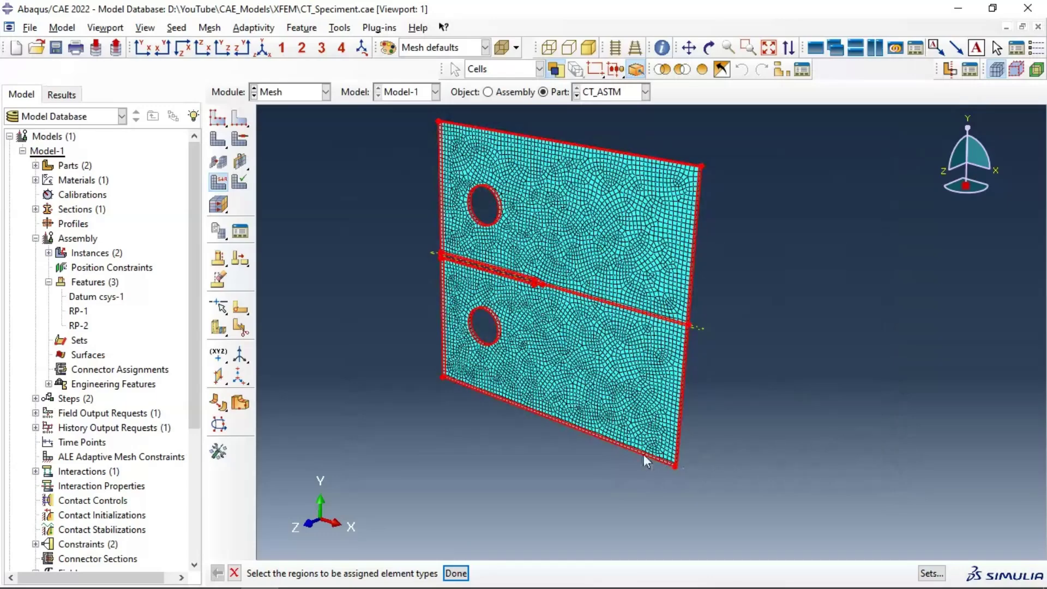
pyautogui.click(456, 574)
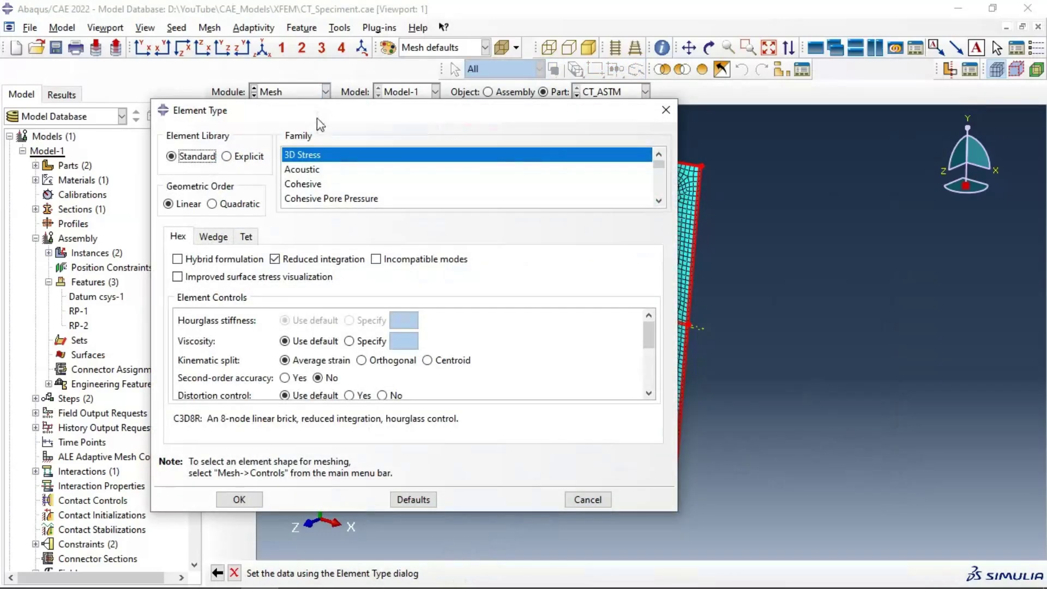
pyautogui.moveTo(317, 119); pyautogui.dragTo(268, 87)
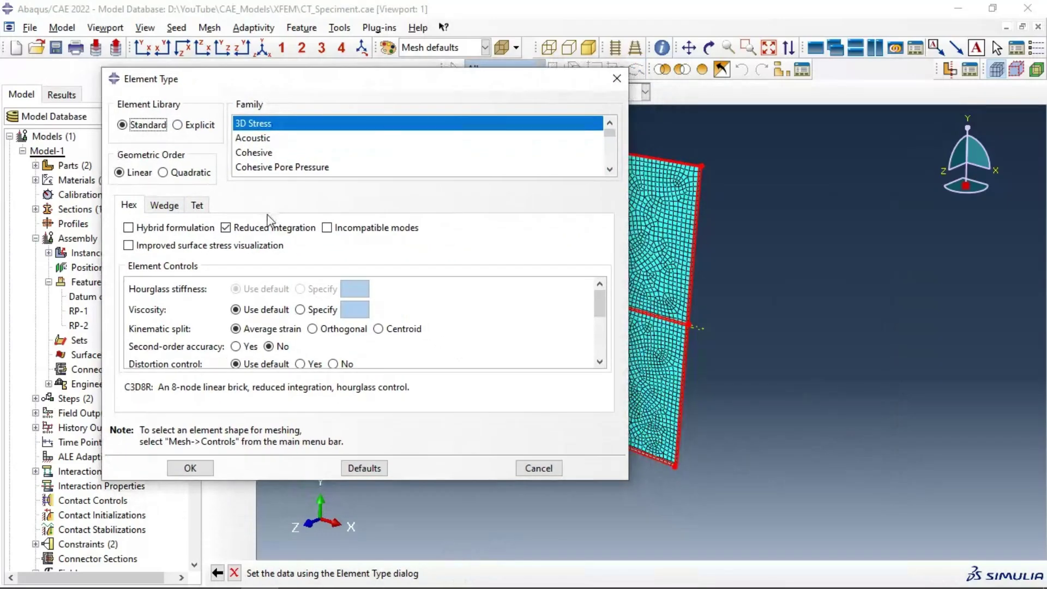
pyautogui.moveTo(152, 389); pyautogui.dragTo(126, 389)
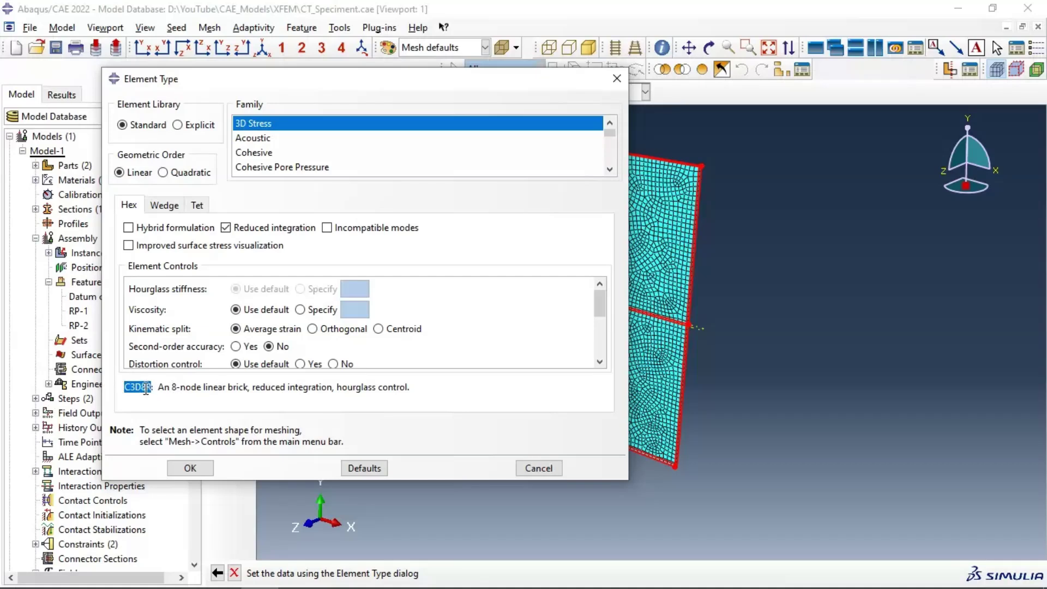
pyautogui.click(267, 232)
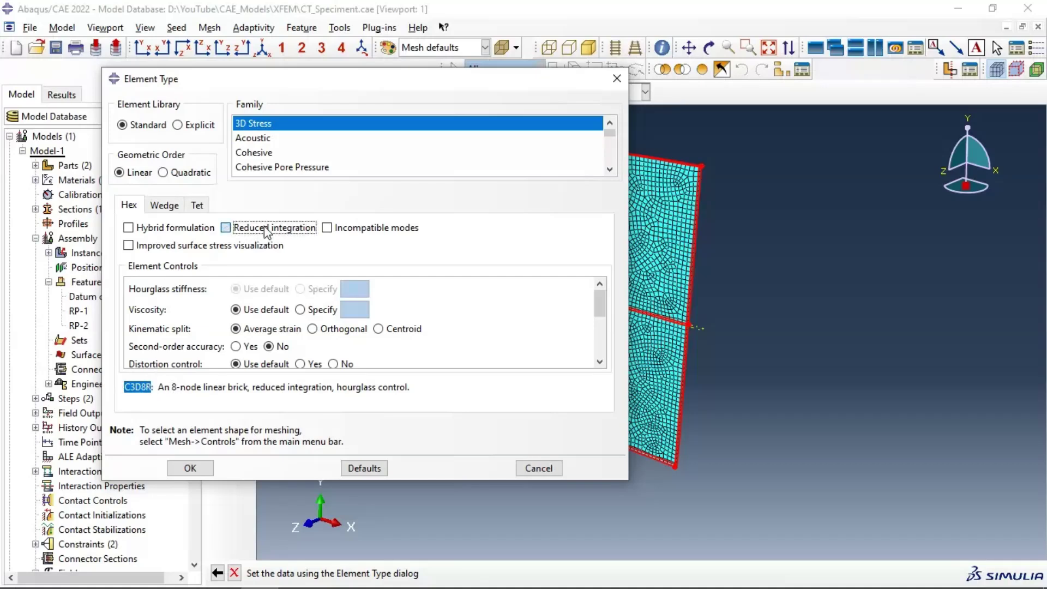
pyautogui.click(238, 233)
# In the element controls, set Element deletion to Yes and specify a Max Degradation of 0.995, and accept the element type
pyautogui.scroll(-3, 423, 349)
pyautogui.scroll(-4, 424, 348)
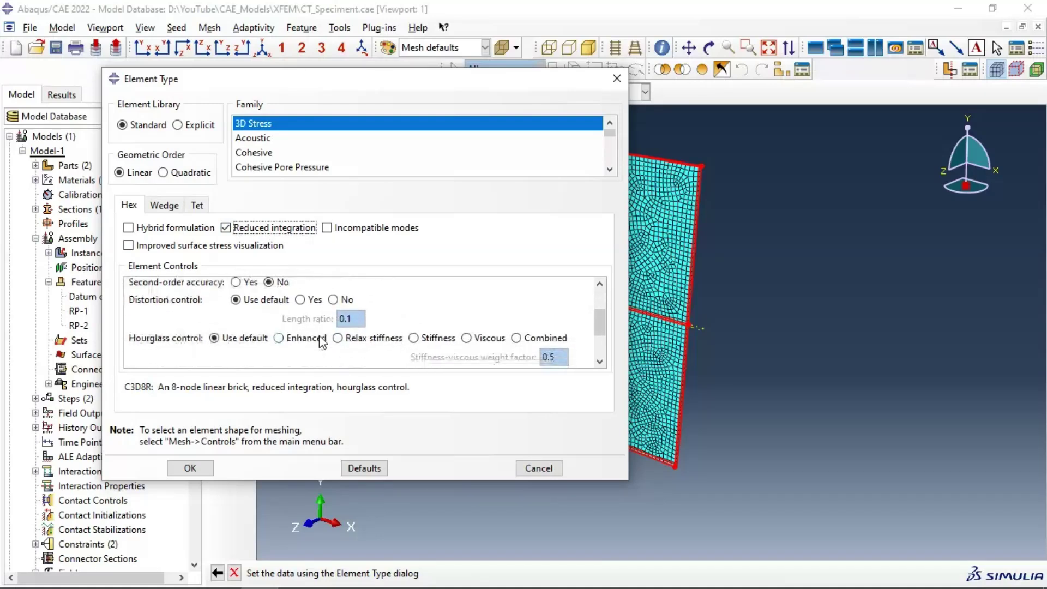
pyautogui.click(302, 333)
pyautogui.click(301, 352)
pyautogui.click(358, 352)
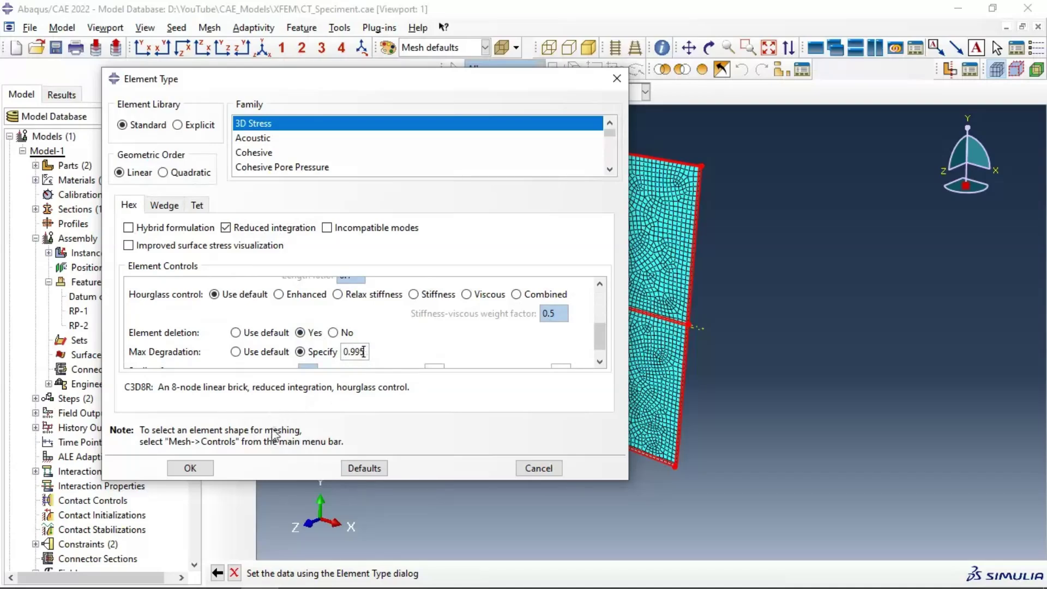
pyautogui.click(199, 467)
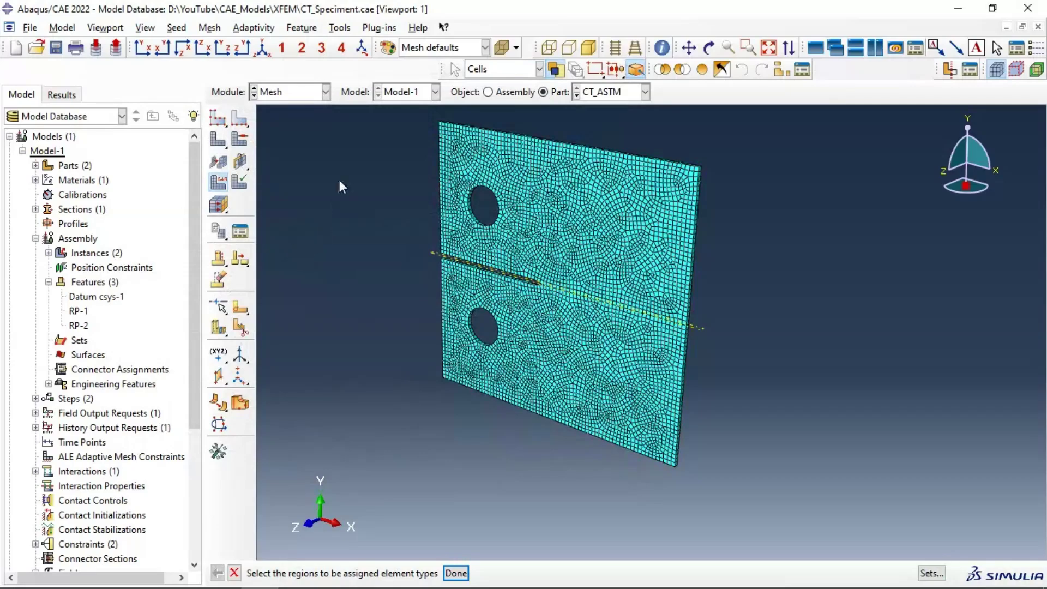
# In the Job module, create a full analysis job named XFEM_CT from Model-1 with default settings
pyautogui.scroll(3, 428, 143)
pyautogui.scroll(-2, 445, 139)
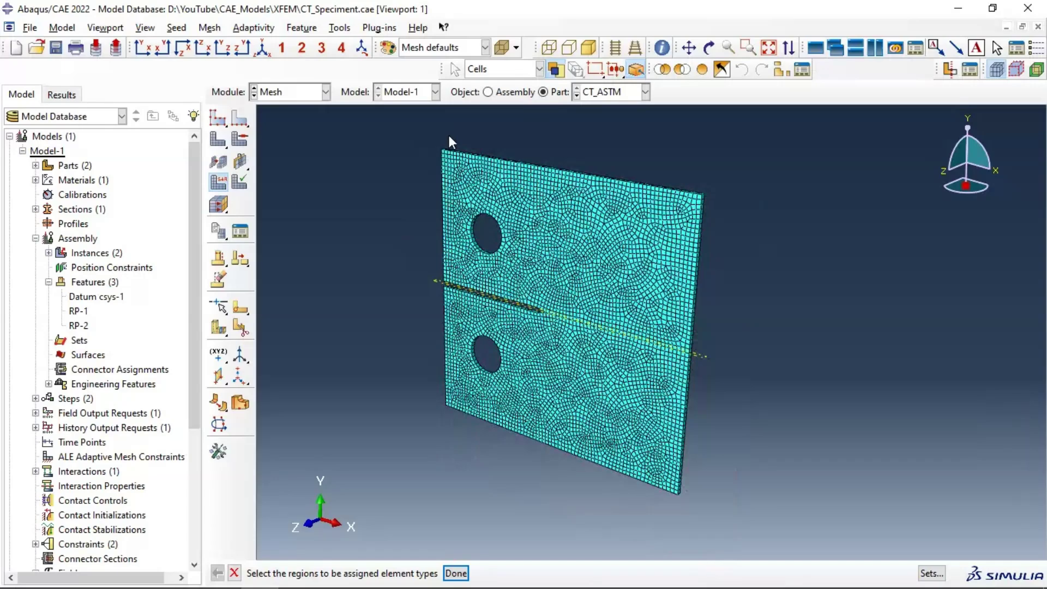
pyautogui.click(286, 92)
pyautogui.click(279, 226)
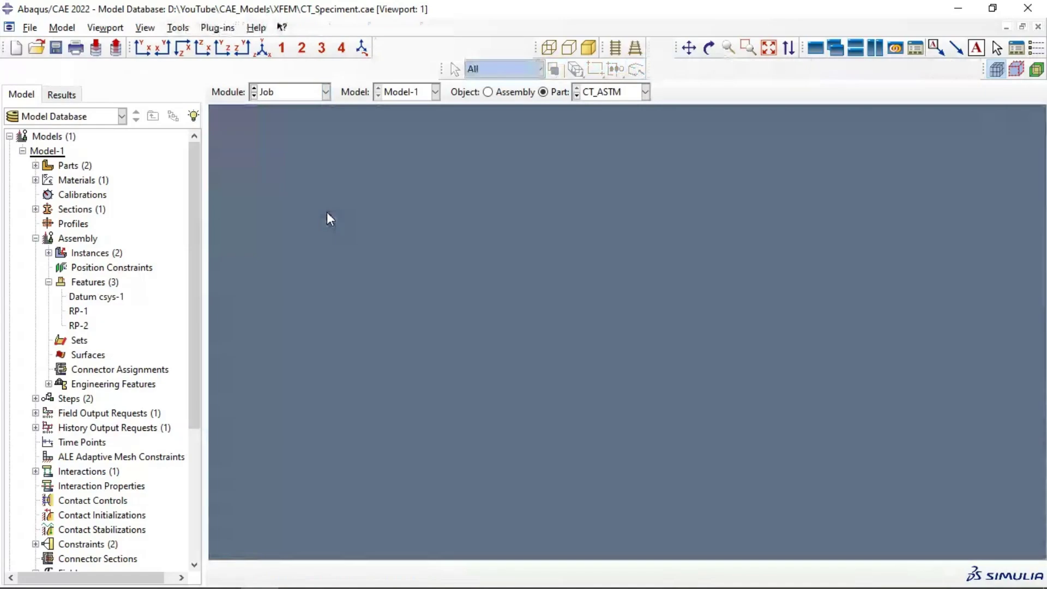
pyautogui.click(226, 122)
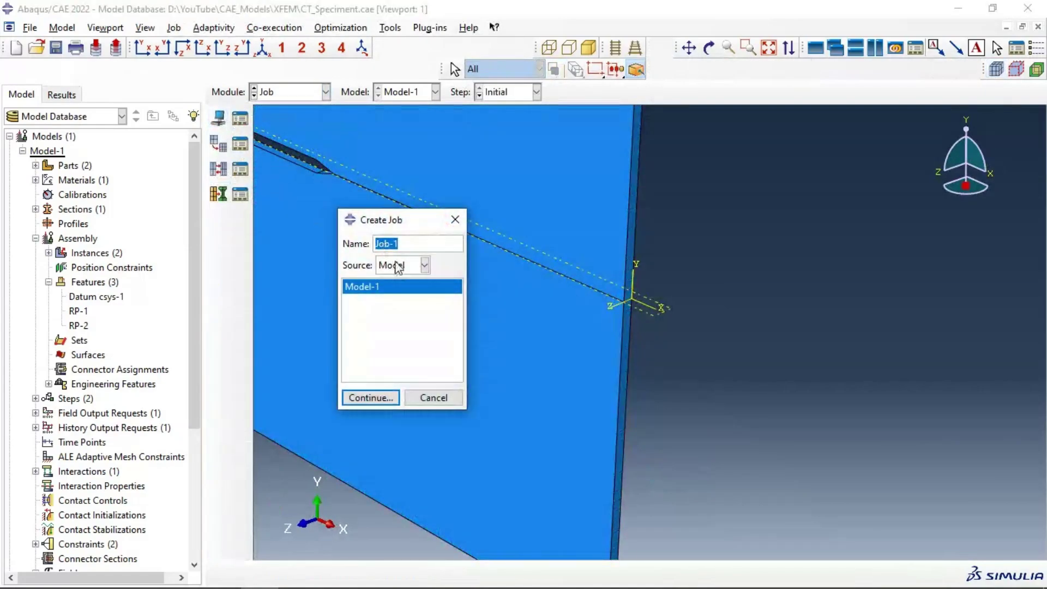
pyautogui.write('XFEM_CT')
pyautogui.click(374, 396)
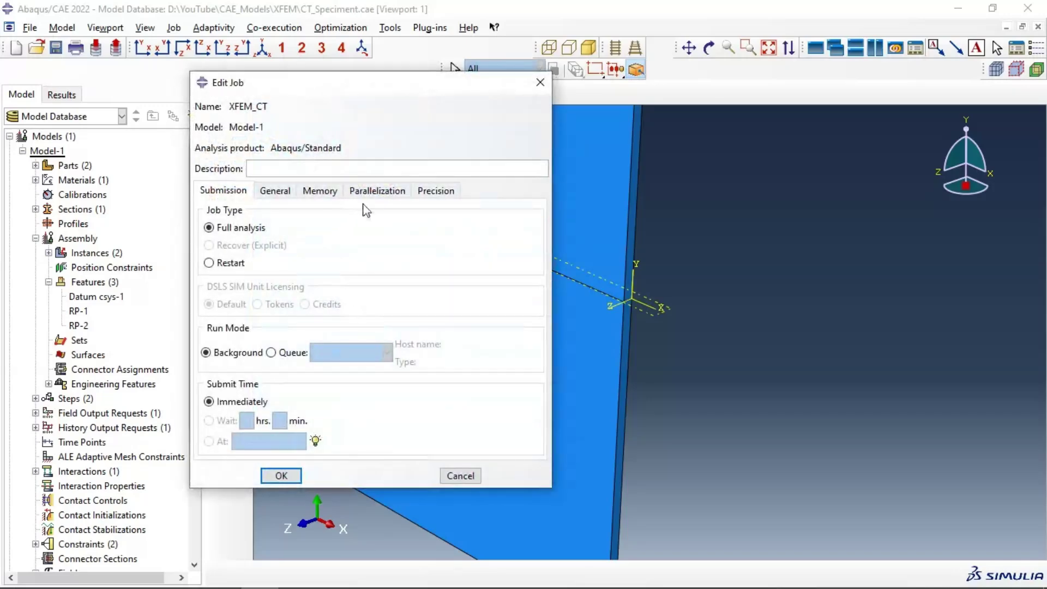
pyautogui.click(281, 475)
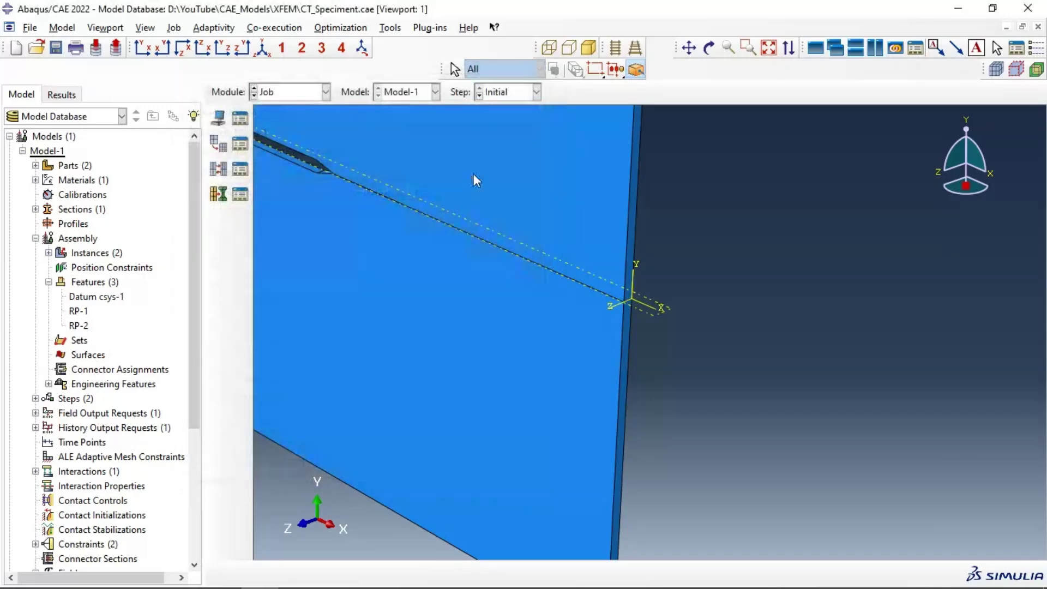
# Submit the XFEM_CT job, continuing although XFEM_Crack has no section assigned
pyautogui.click(238, 121)
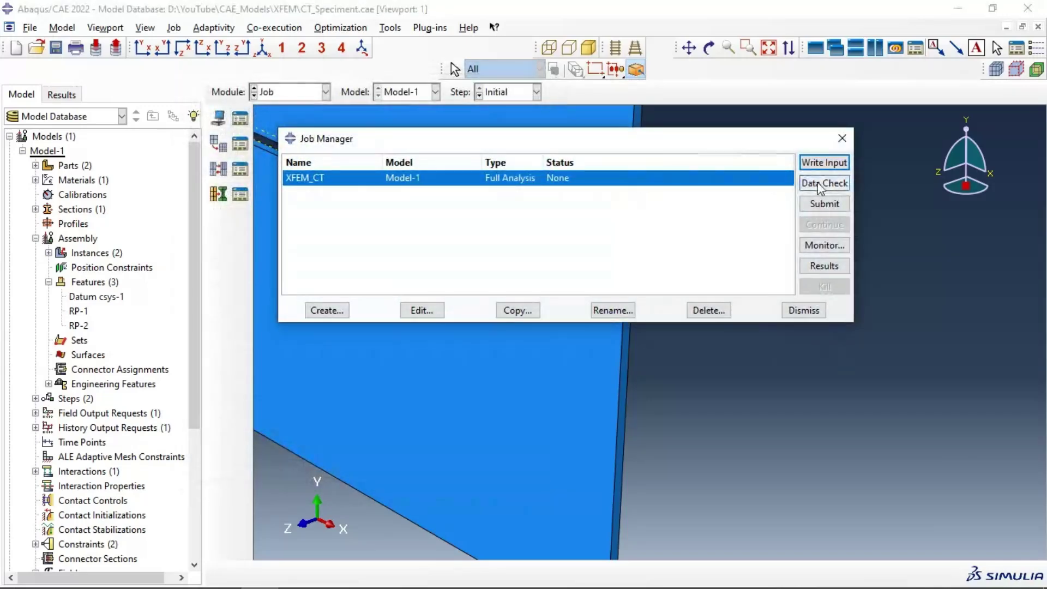
pyautogui.click(824, 203)
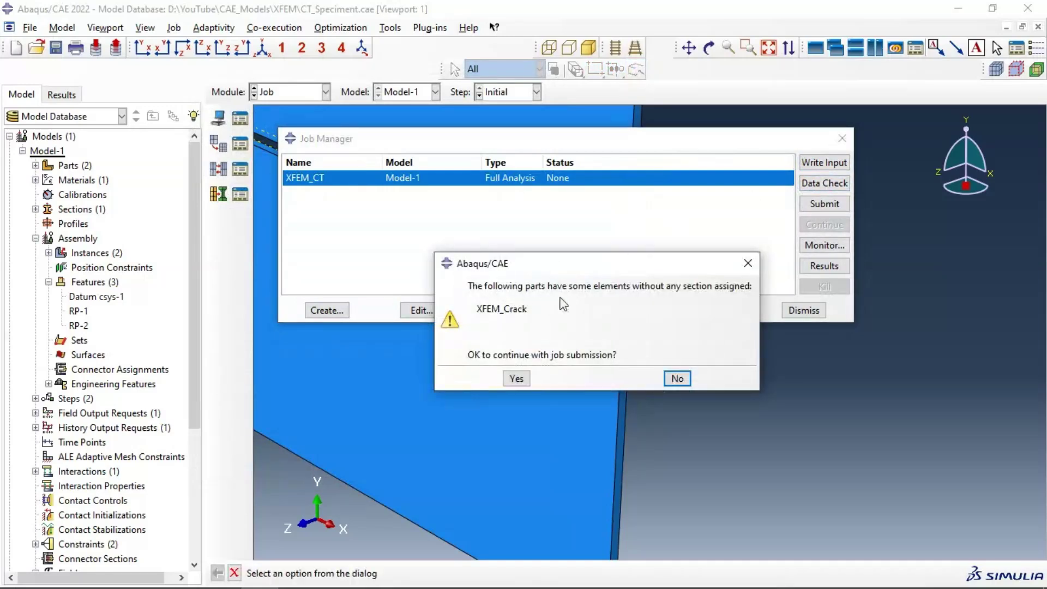
pyautogui.click(517, 379)
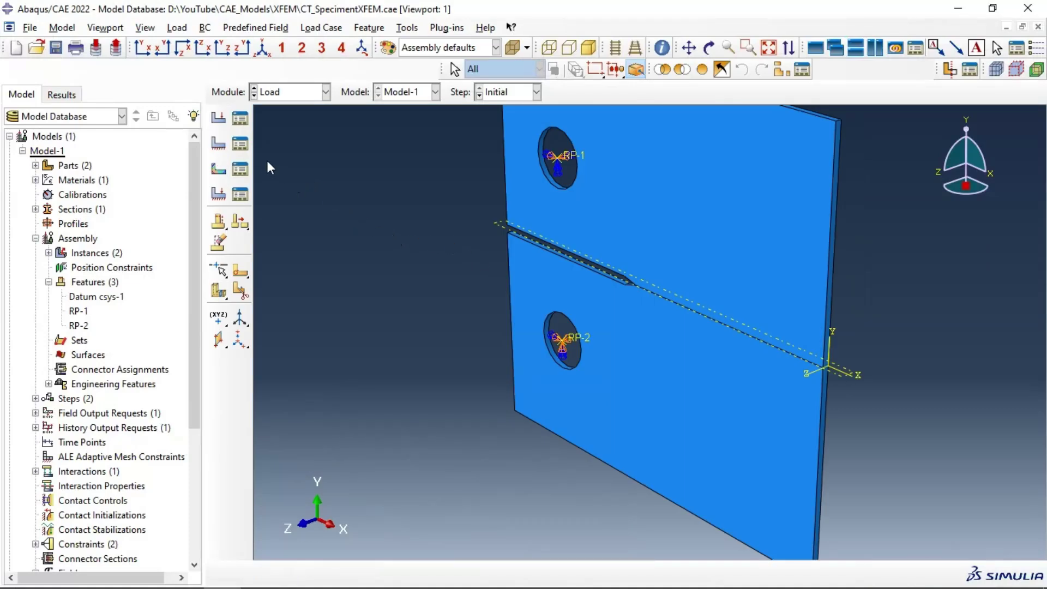
# Open the Boundary Condition Manager, resume BC-3 and suppress it again
pyautogui.click(240, 144)
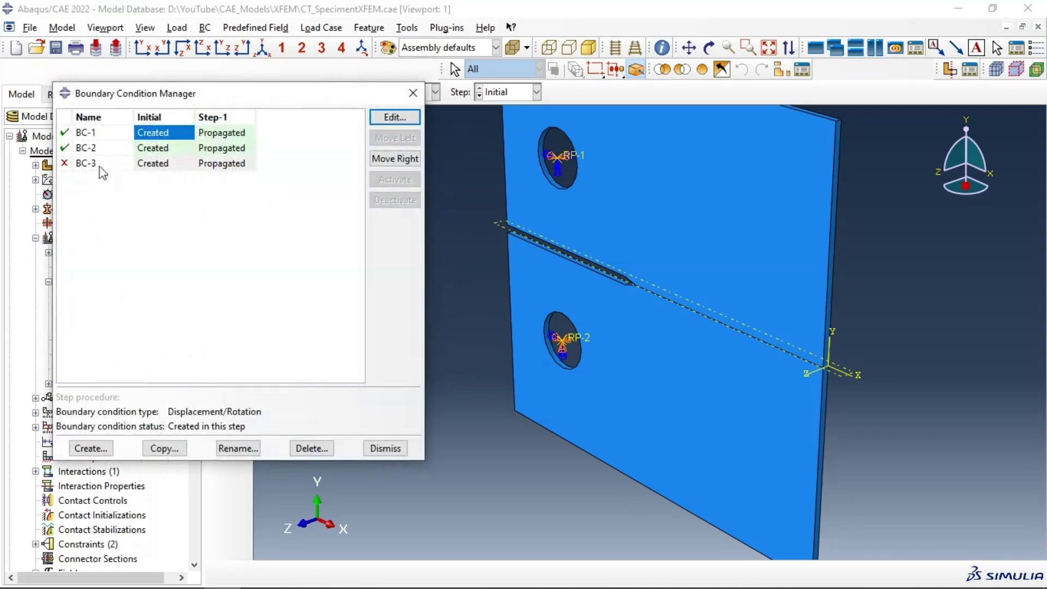
pyautogui.click(65, 164)
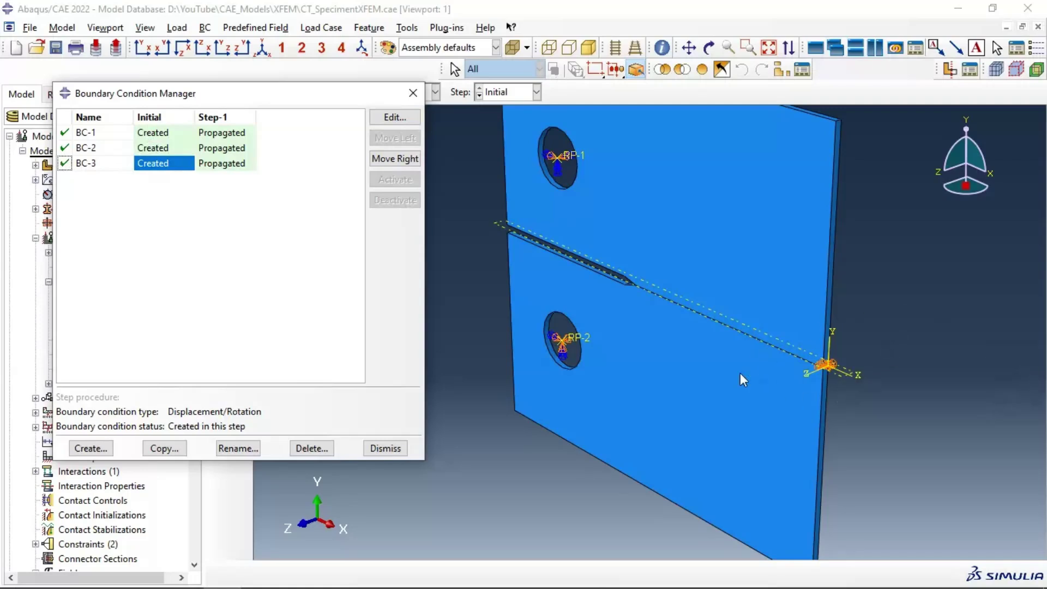
pyautogui.click(65, 163)
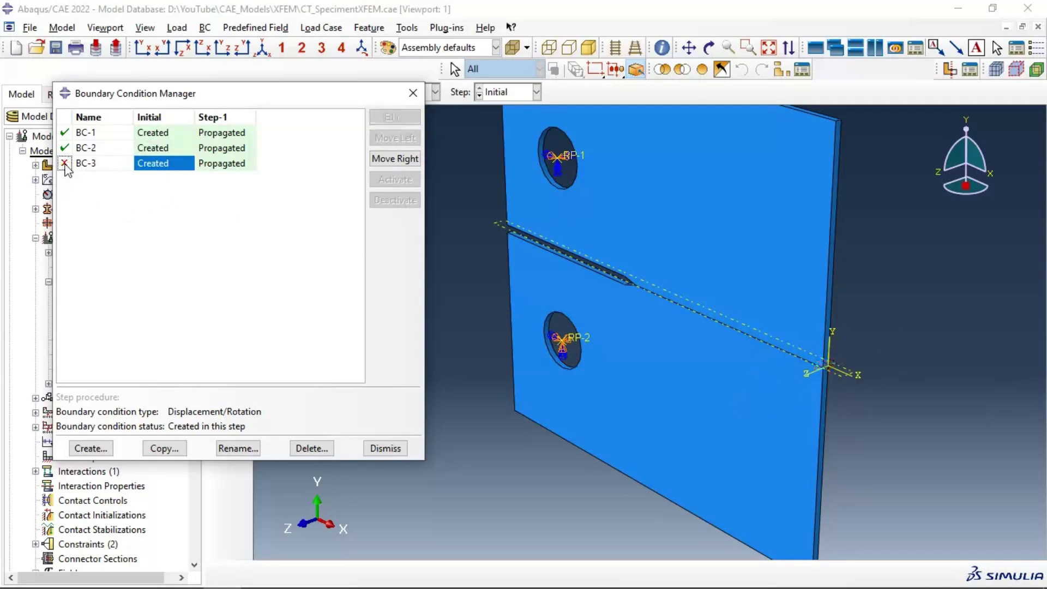
# Check the constrained degrees of freedom of BC-1 and BC-2 and accept both boundary conditions
pyautogui.doubleClick(162, 134)
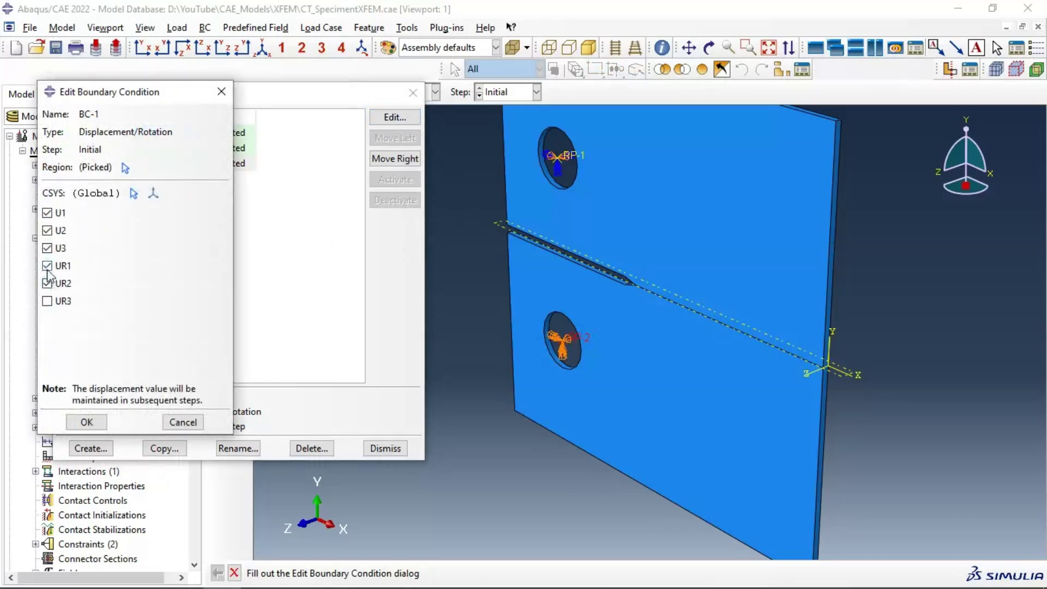
pyautogui.click(98, 422)
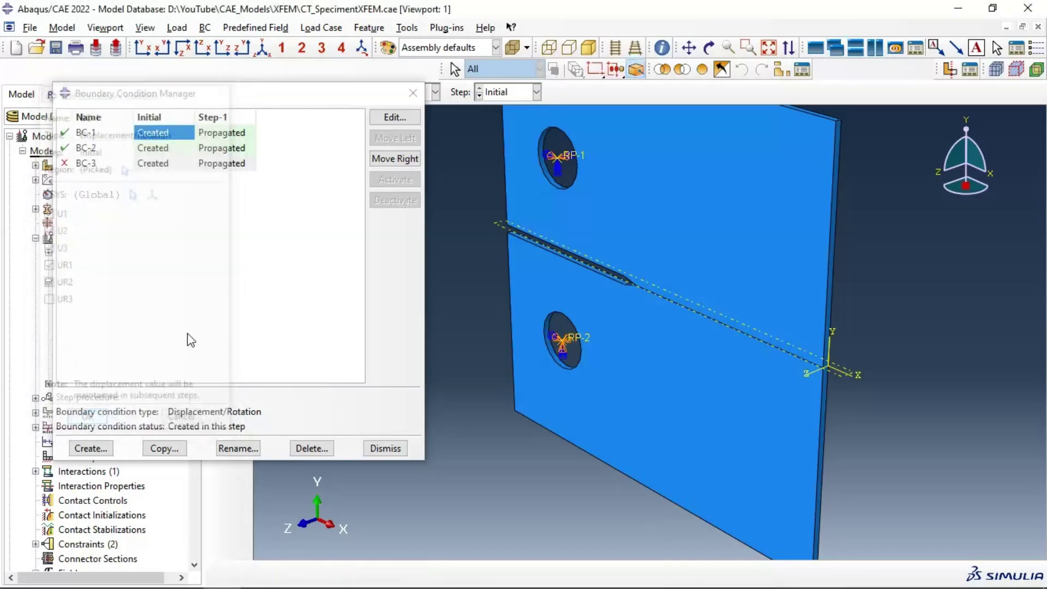
pyautogui.click(185, 148)
pyautogui.click(407, 124)
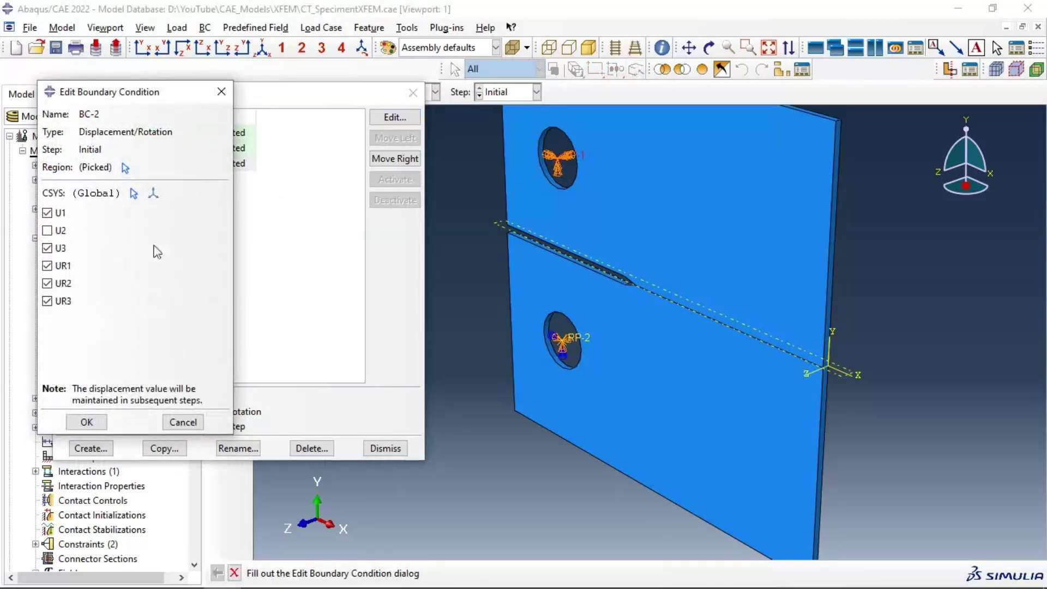
pyautogui.click(87, 421)
pyautogui.click(382, 446)
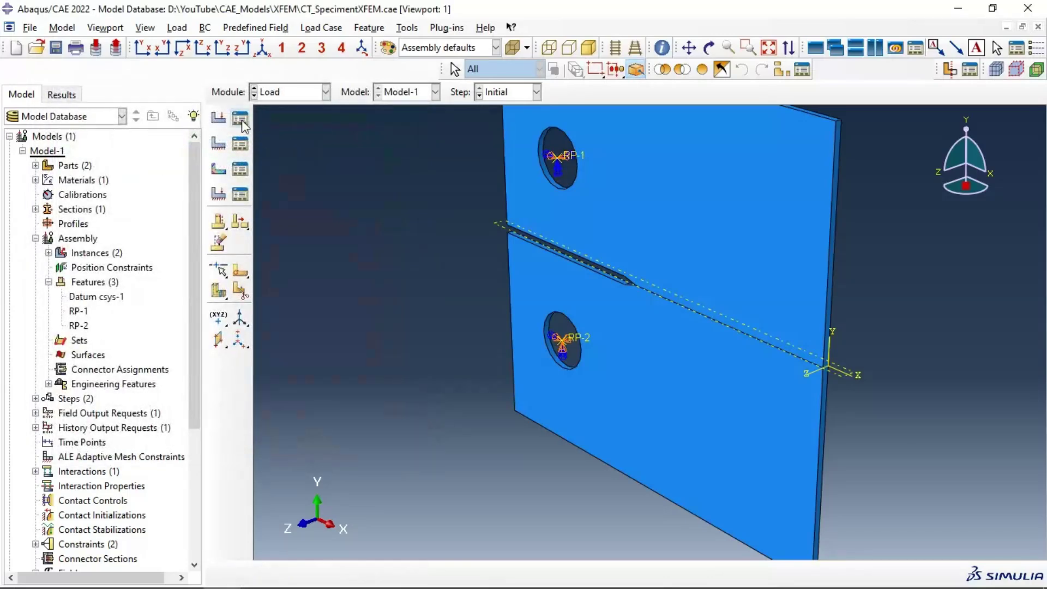
# Check the CF2 concentrated force of Load-1 in the Load Manager and accept the load
pyautogui.click(240, 118)
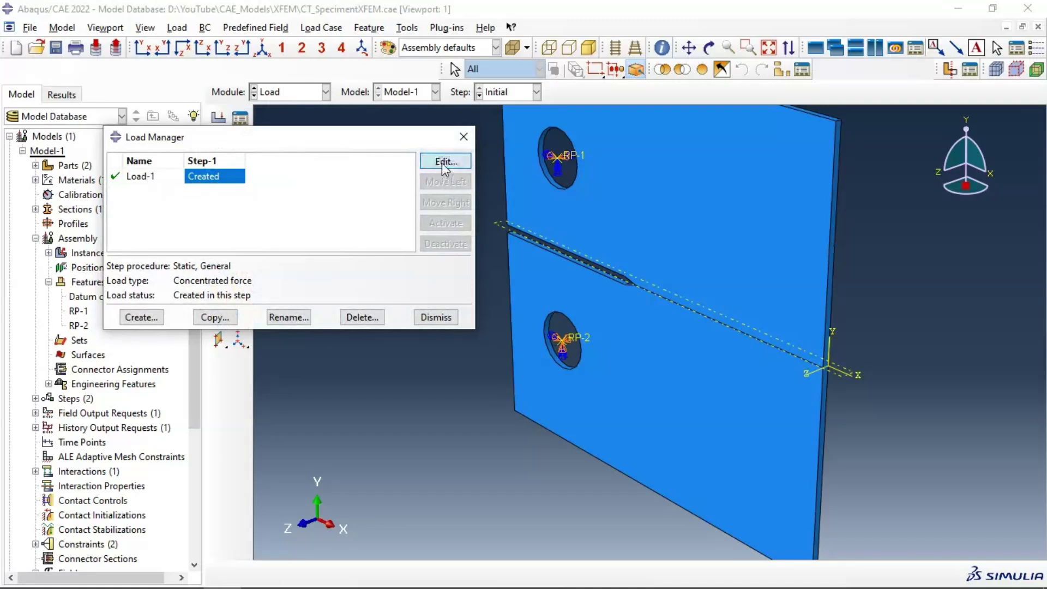
pyautogui.click(445, 162)
pyautogui.moveTo(272, 269); pyautogui.dragTo(238, 269)
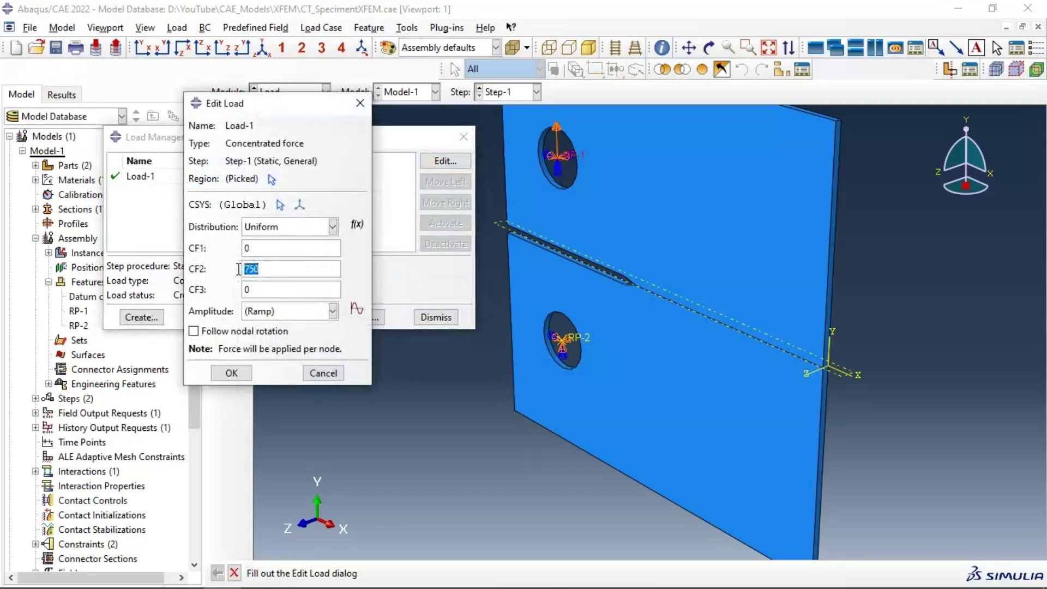
pyautogui.click(232, 374)
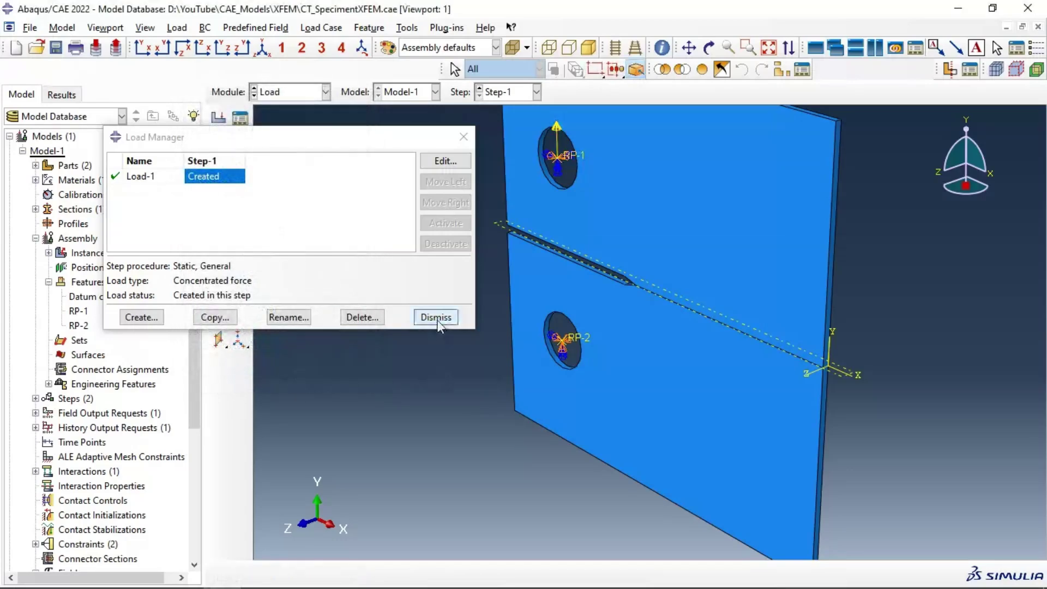
pyautogui.click(436, 317)
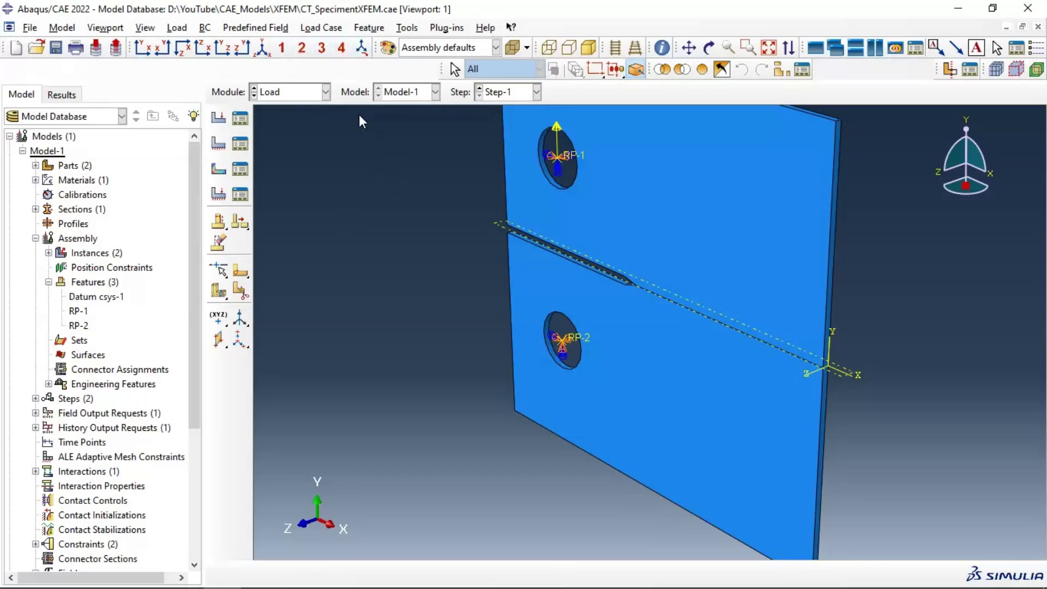
# In the Step module, review Step-1's general solution controls for the Discontinuous analysis option and the I_A value under Time Incrementation
pyautogui.click(312, 100)
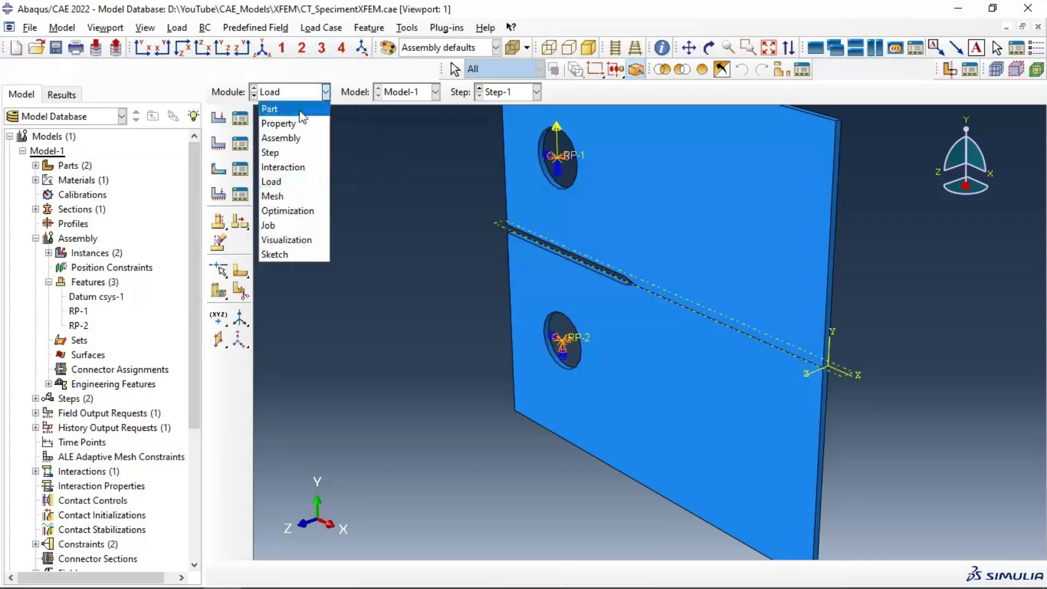
pyautogui.click(299, 151)
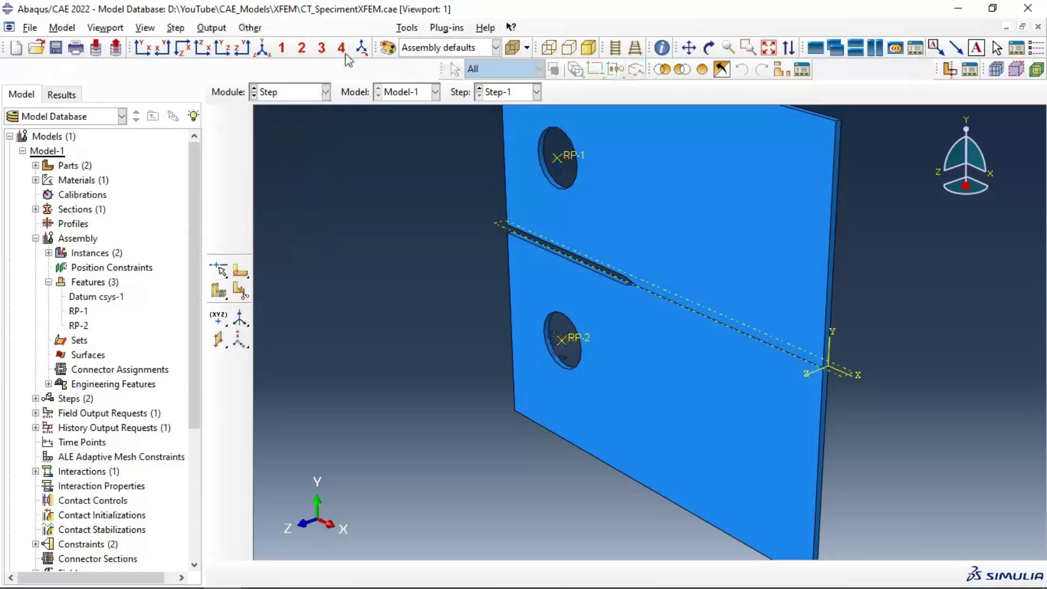
pyautogui.click(250, 28)
pyautogui.moveTo(286, 90)
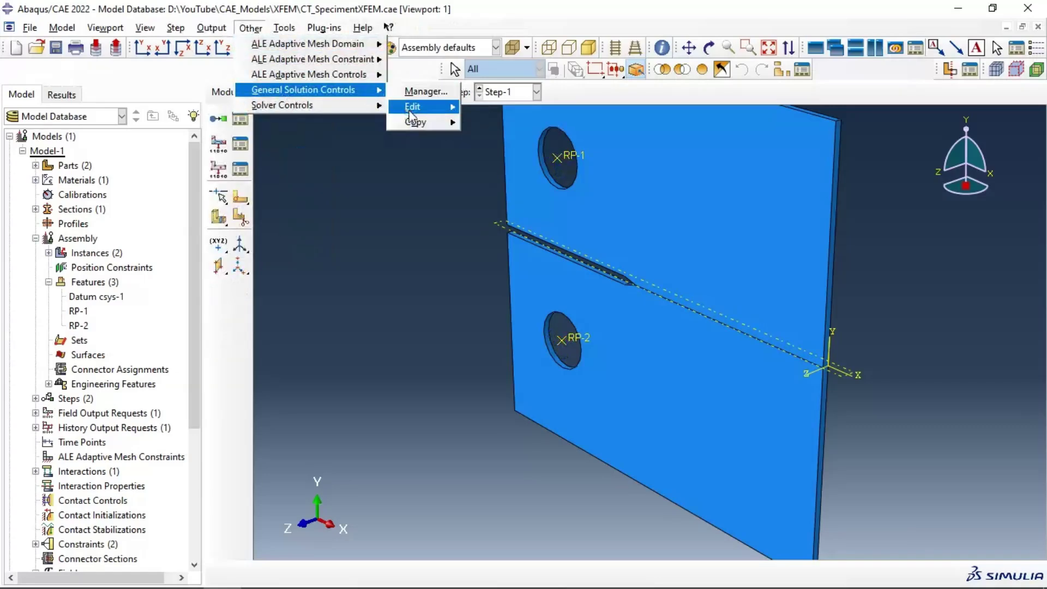
pyautogui.moveTo(414, 107)
pyautogui.click(479, 125)
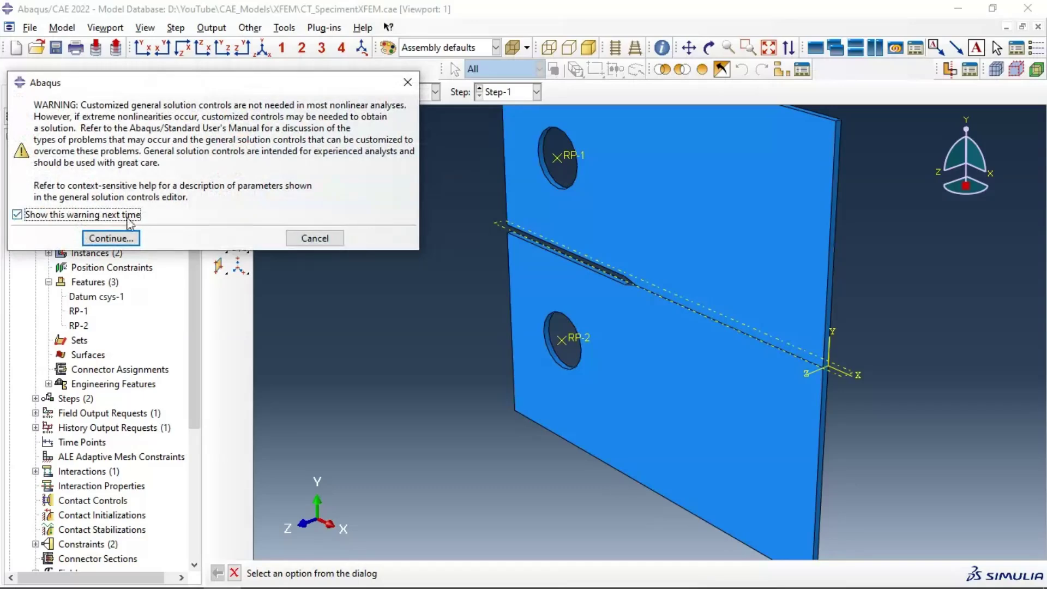
pyautogui.click(111, 238)
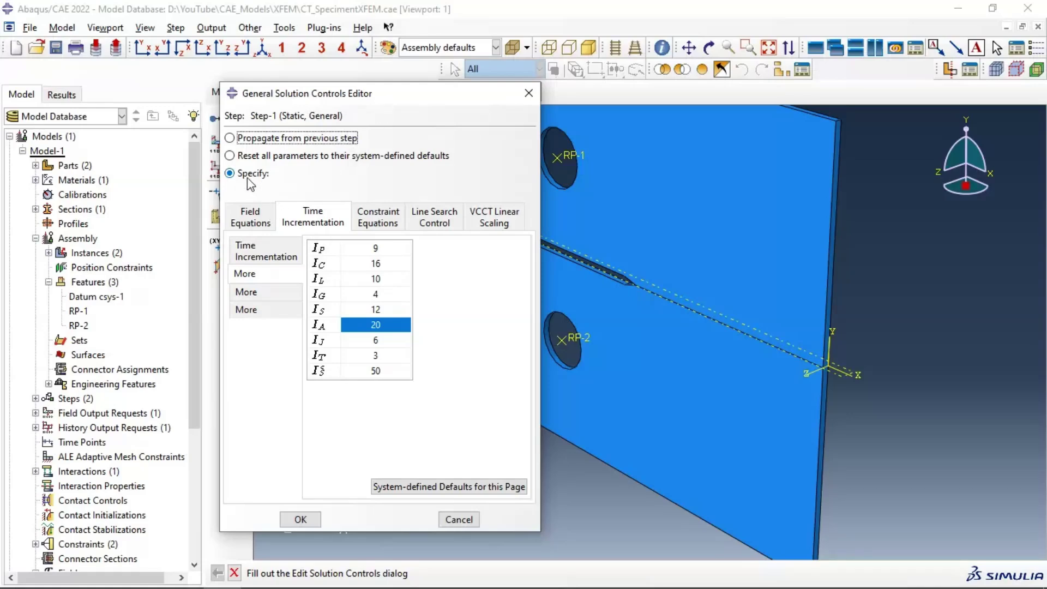
pyautogui.click(279, 252)
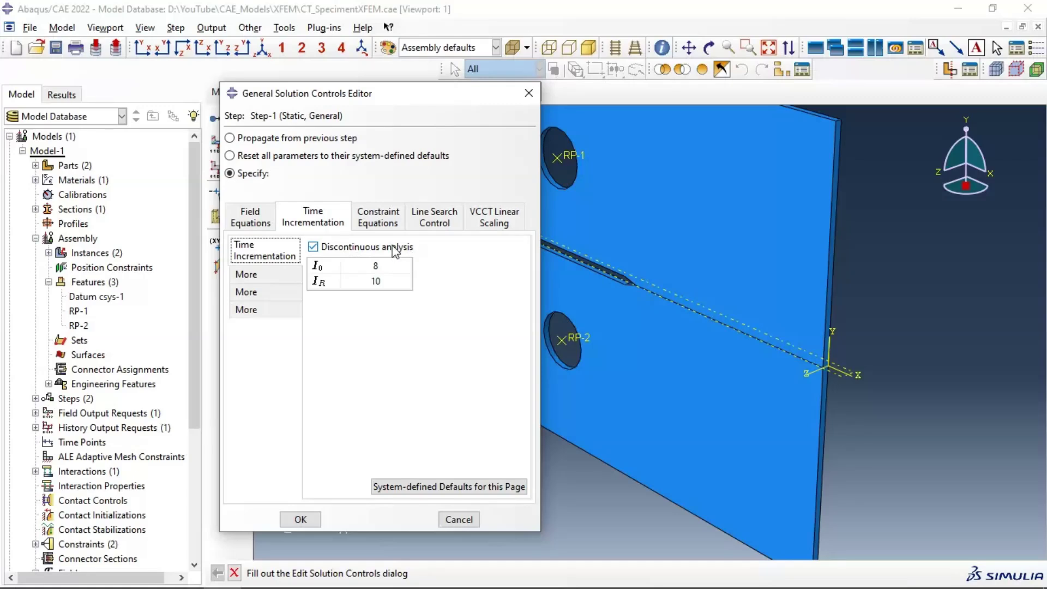
pyautogui.click(272, 275)
pyautogui.doubleClick(363, 325)
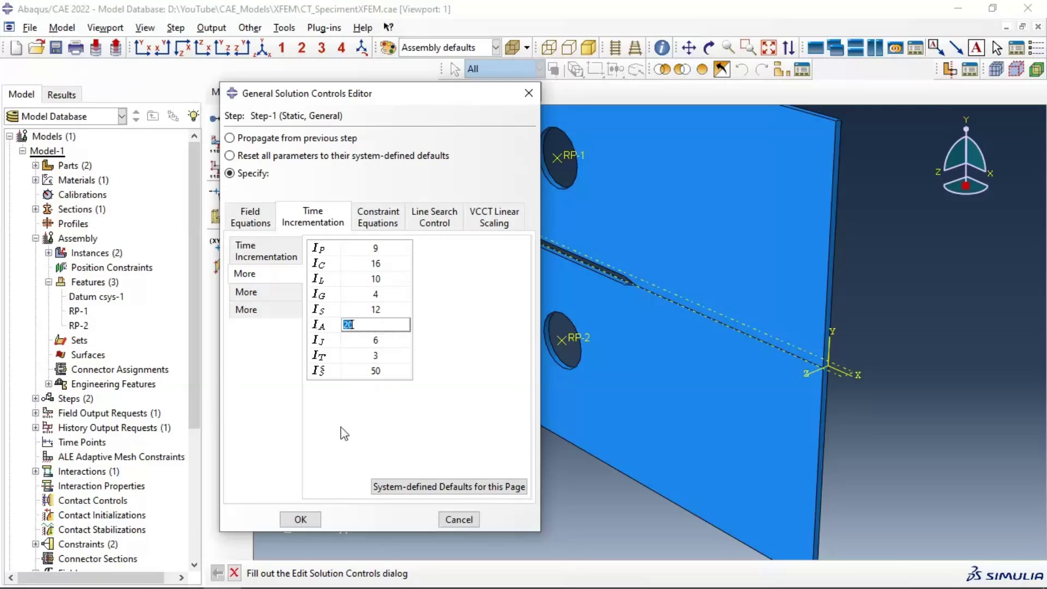
pyautogui.click(300, 520)
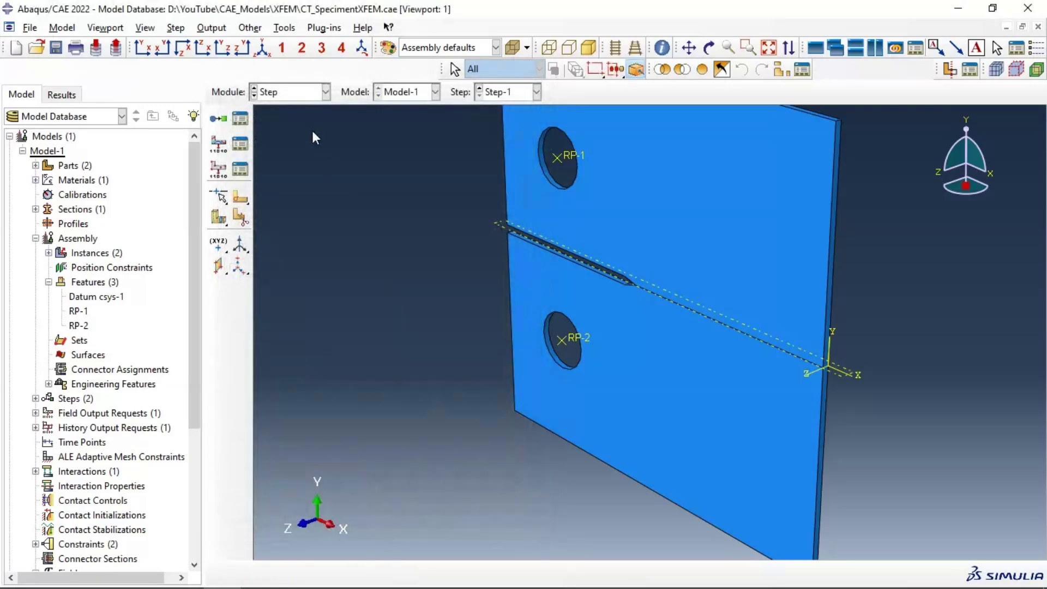
# Switch to the Visualization module and limit the visible edges of the XFEM_CT results to free edges
pyautogui.click(300, 93)
pyautogui.click(283, 239)
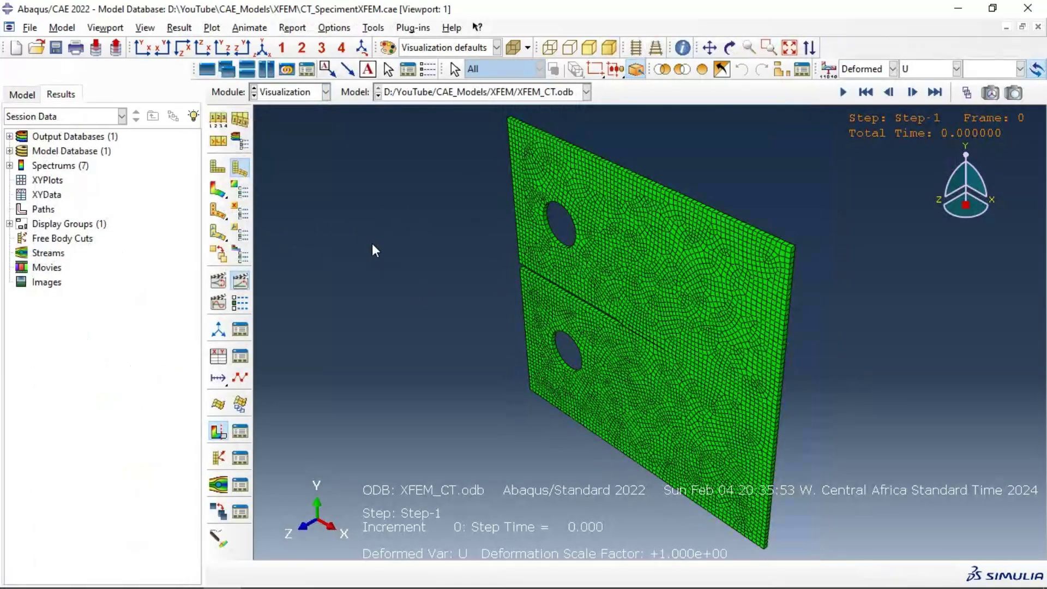
pyautogui.click(240, 121)
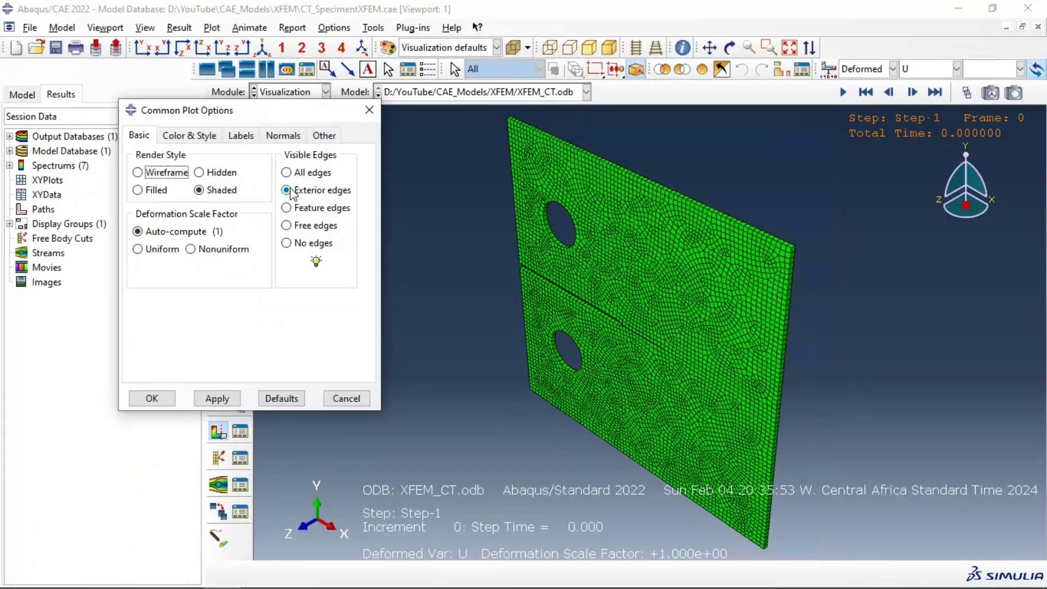
pyautogui.click(301, 228)
pyautogui.click(217, 398)
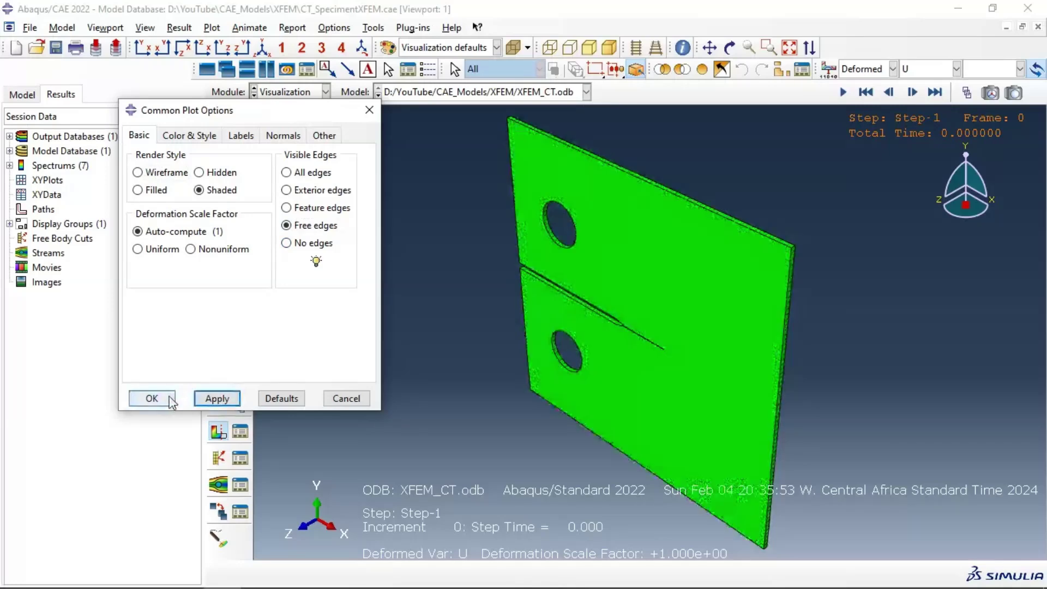
pyautogui.click(152, 398)
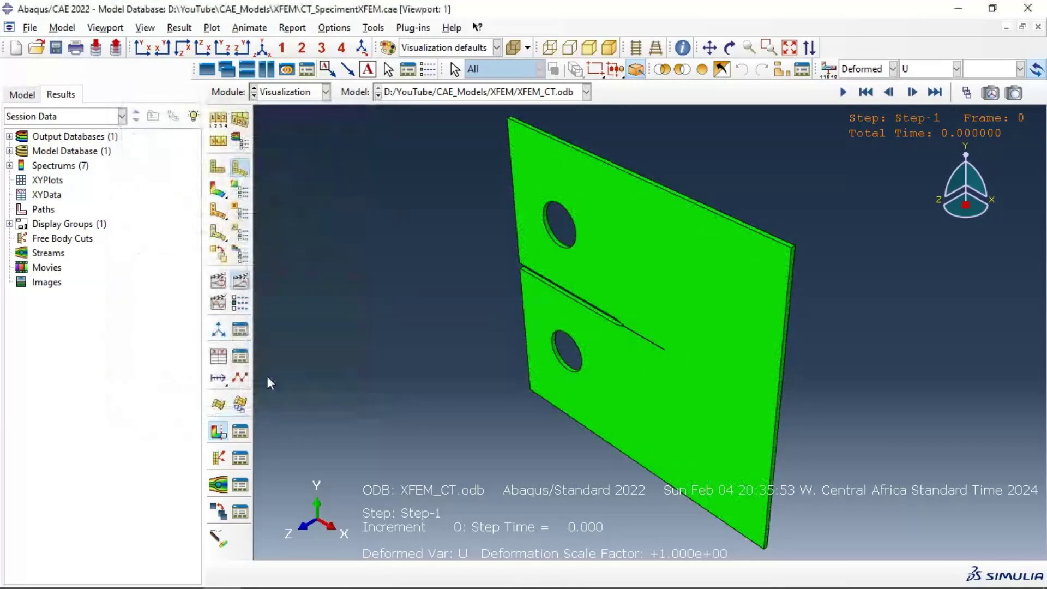
# Plot the Mises stress contours on the deformed shape and animate their time history
pyautogui.click(217, 191)
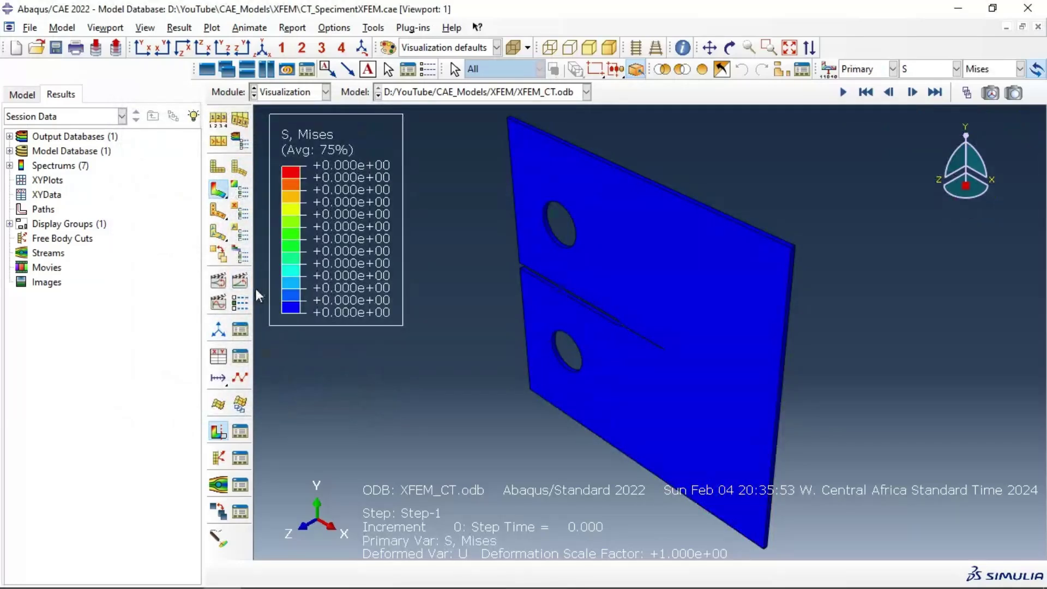
pyautogui.click(244, 287)
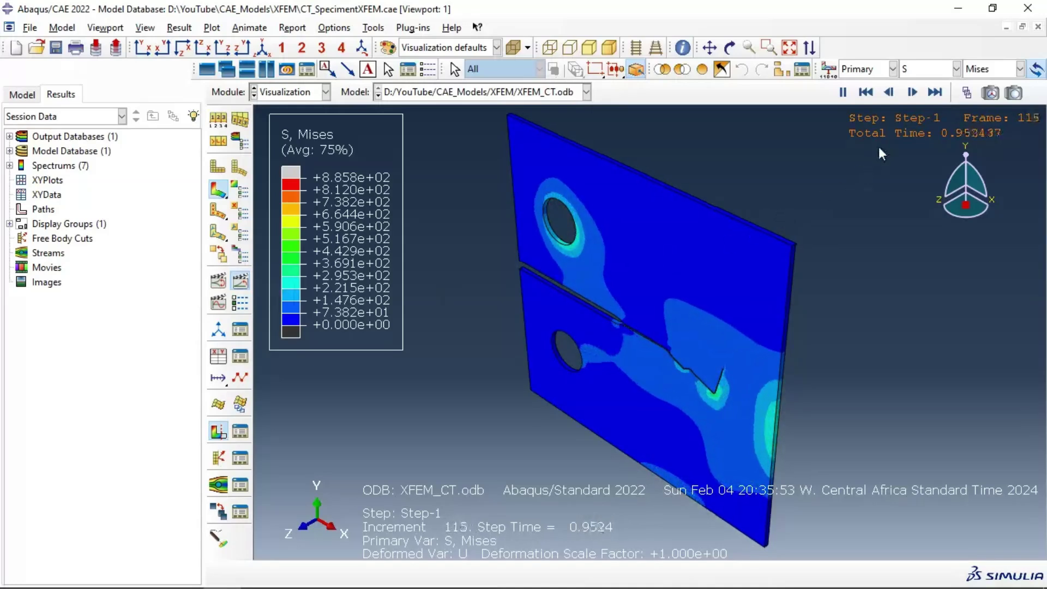
# Change the primary contour variable to PHILSM to view the crack path, and change it to PSILSM after that
pyautogui.click(958, 69)
pyautogui.click(920, 130)
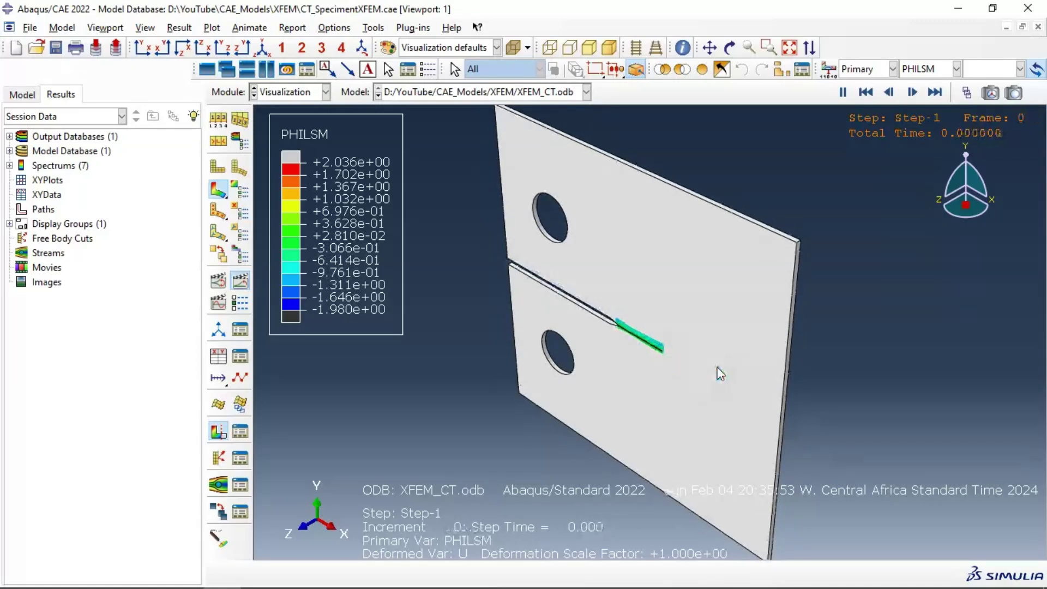
pyautogui.click(932, 70)
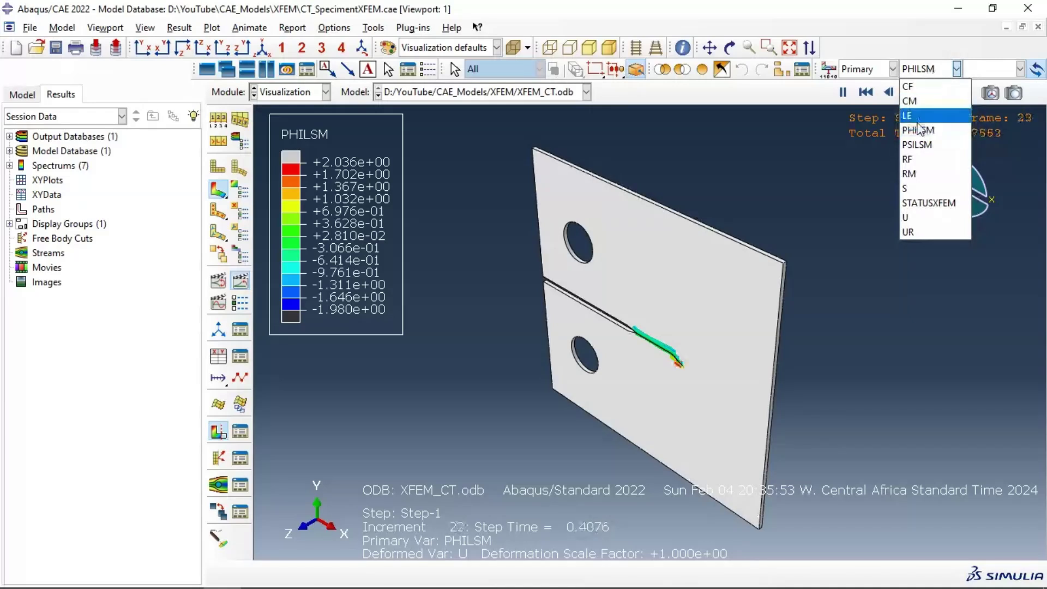
pyautogui.click(918, 145)
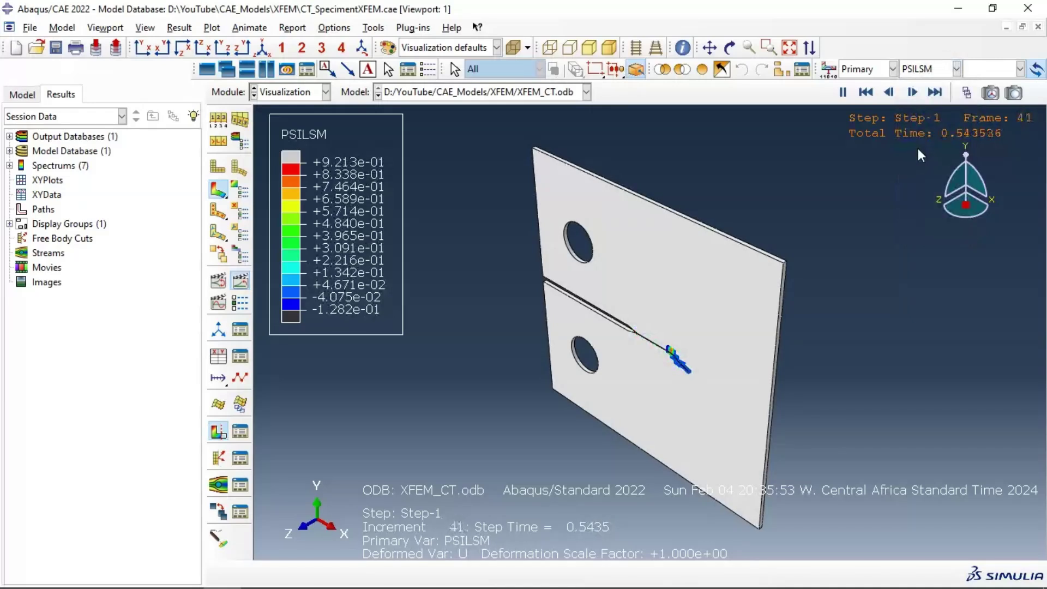